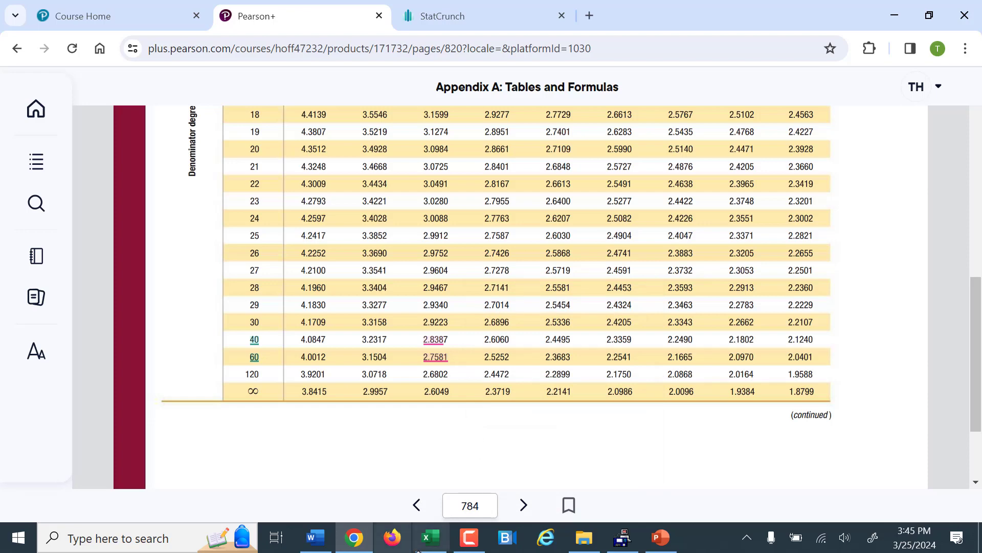
- In Excel, enter the formula =F.INV.RT(0.05,3,440) in cell F14
{"action": "left_click", "coordinate": [431, 538]}
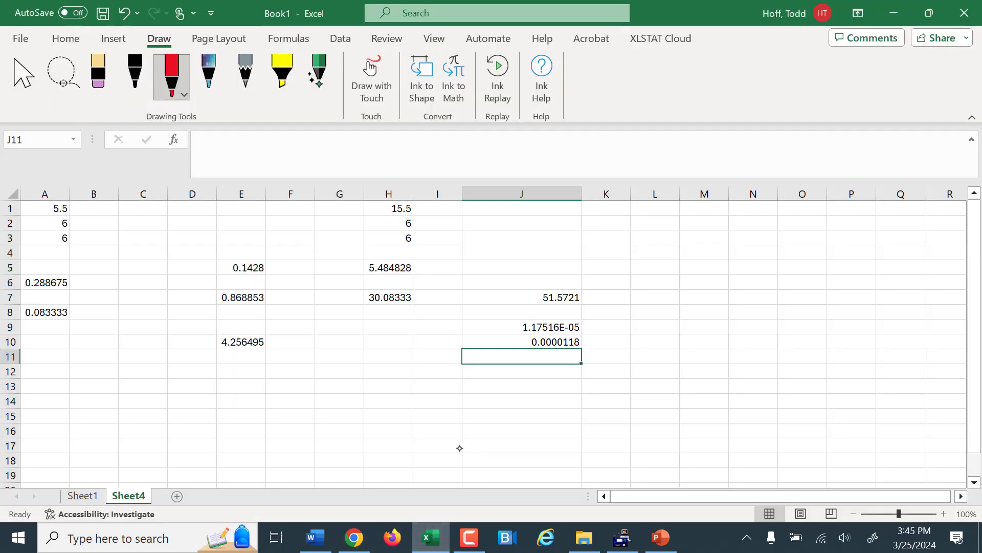
{"action": "left_click", "coordinate": [290, 400]}
{"action": "type", "text": "="}
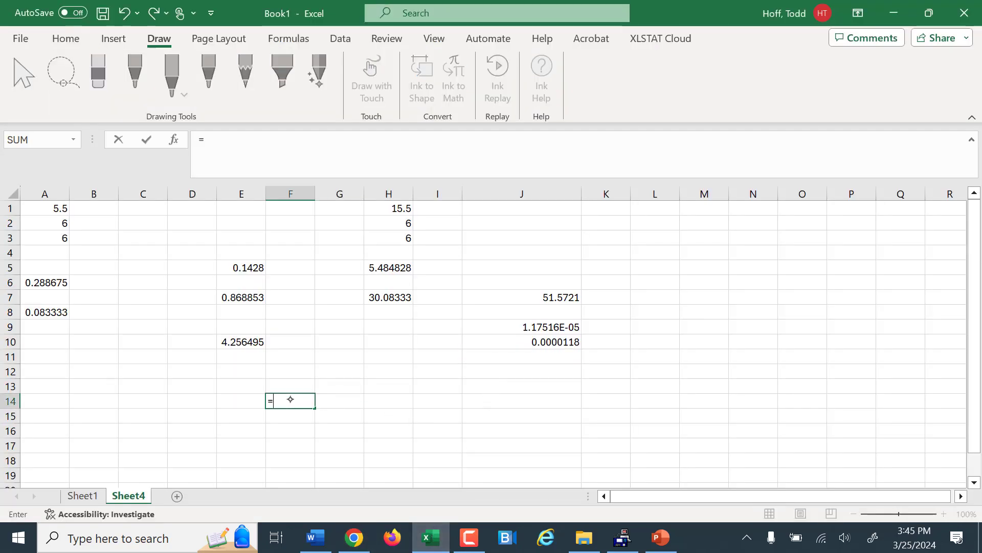
{"action": "type", "text": "F"}
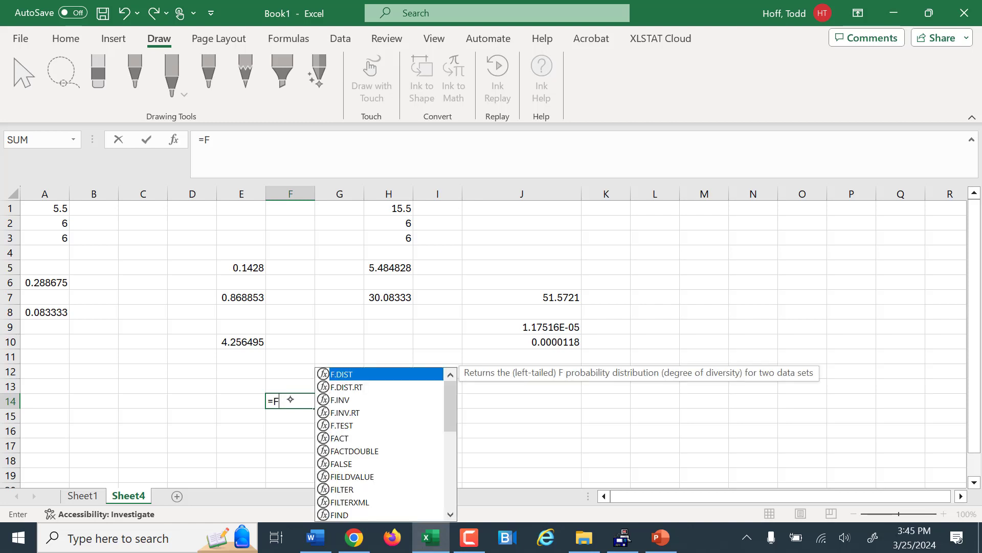
{"action": "double_click", "coordinate": [347, 413]}
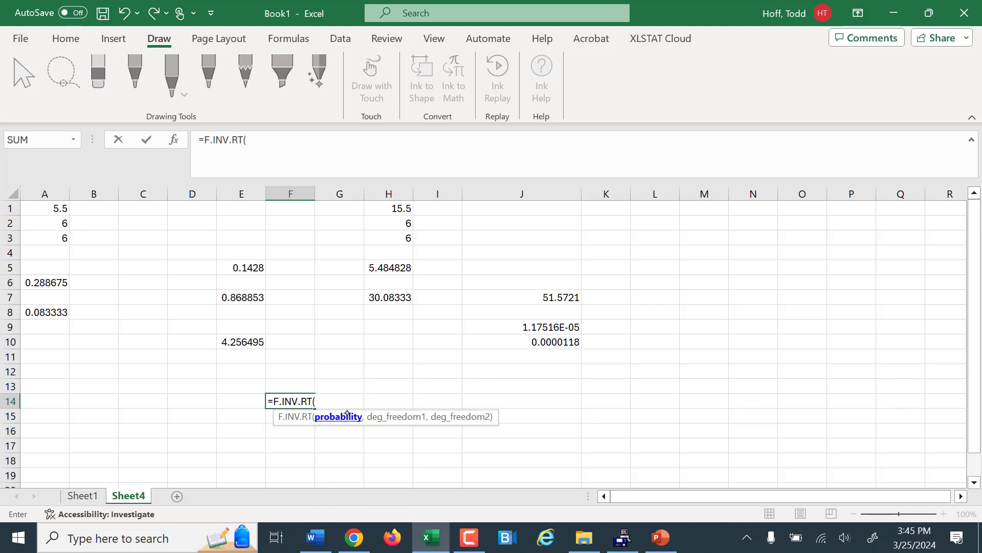
{"action": "type", "text": "0.05,"}
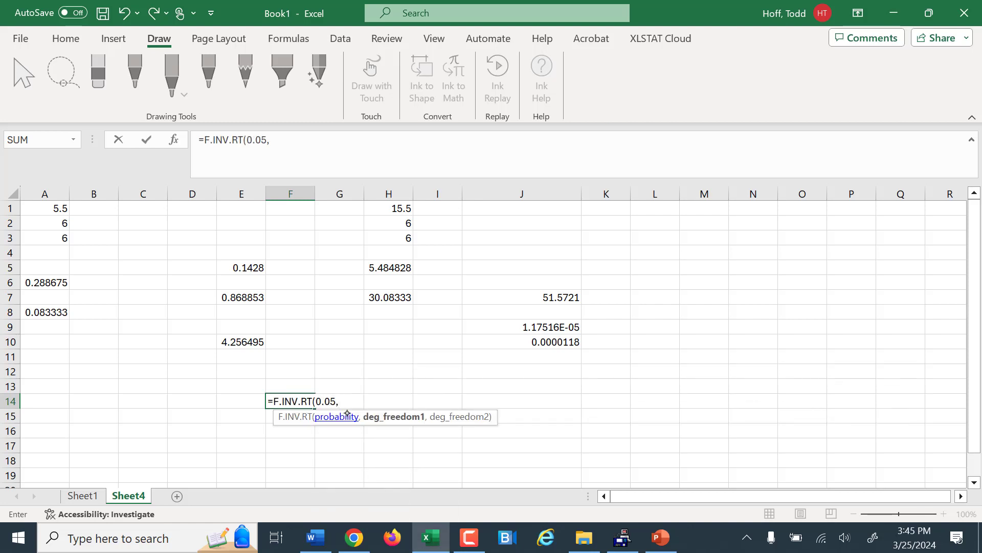
{"action": "type", "text": "3,"}
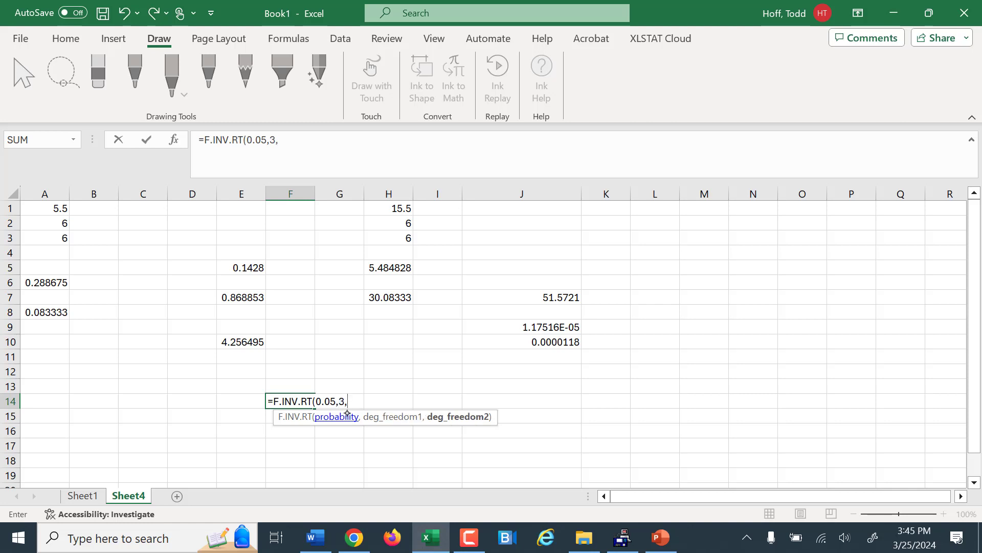
{"action": "type", "text": "44"}
{"action": "key", "text": "Return"}
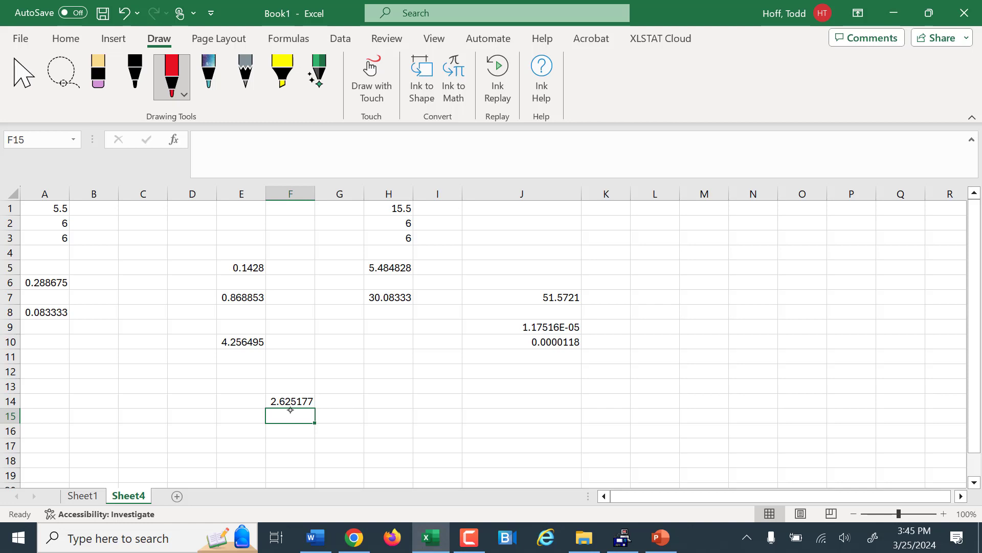
- Correct the second degrees of freedom in cell F14's F.INV.RT formula to 44
{"action": "left_click", "coordinate": [296, 396]}
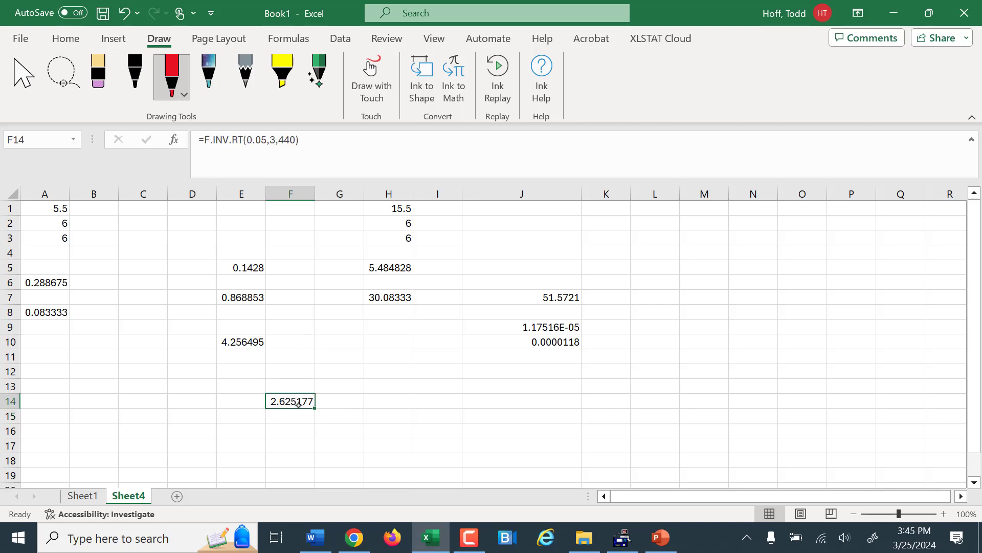
{"action": "left_click", "coordinate": [289, 141]}
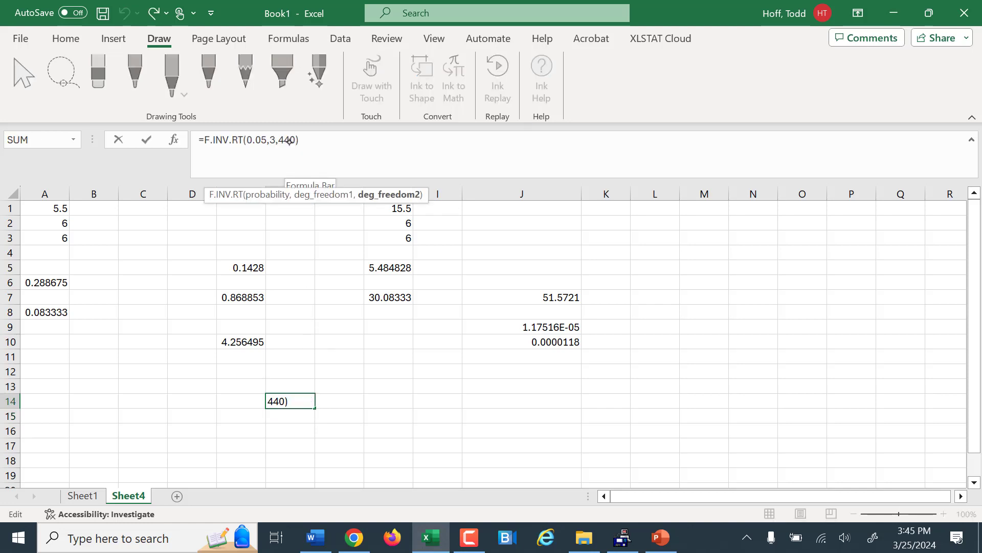
{"action": "key", "text": "Delete"}
{"action": "key", "text": "Return"}
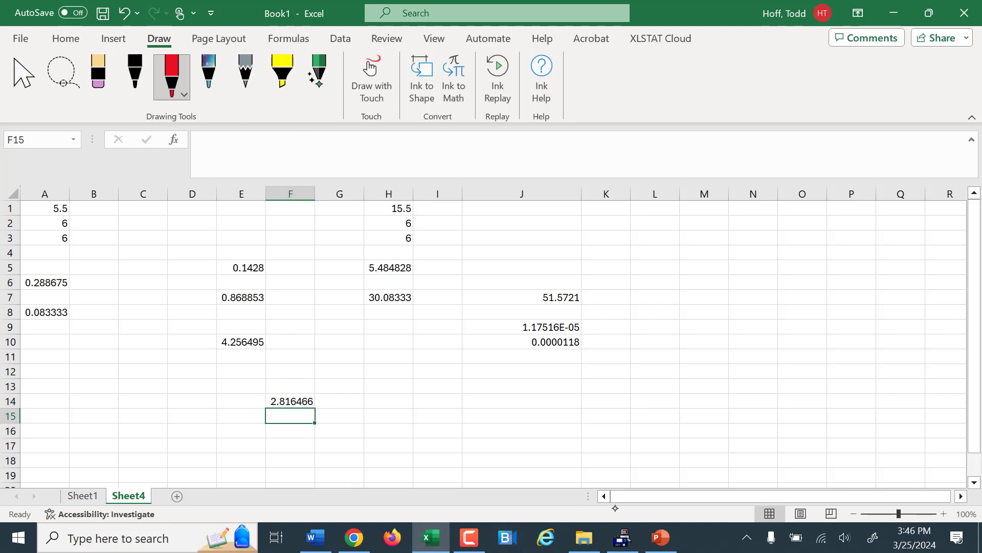
- Review the degrees of freedom on the head injury slide in PowerPoint, and check the denominator rows of the Pearson+ F table in Chrome
{"action": "left_click", "coordinate": [660, 538]}
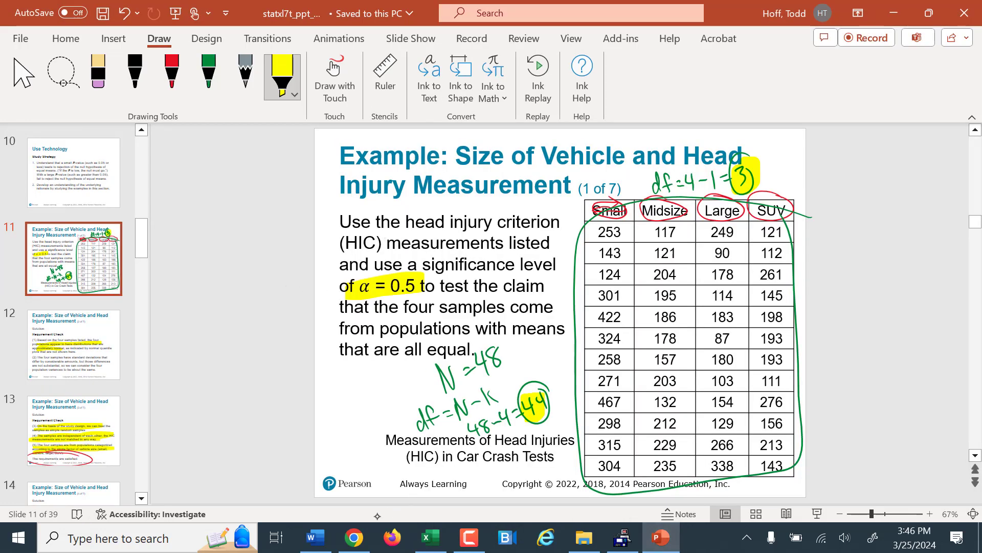
{"action": "left_click", "coordinate": [354, 537]}
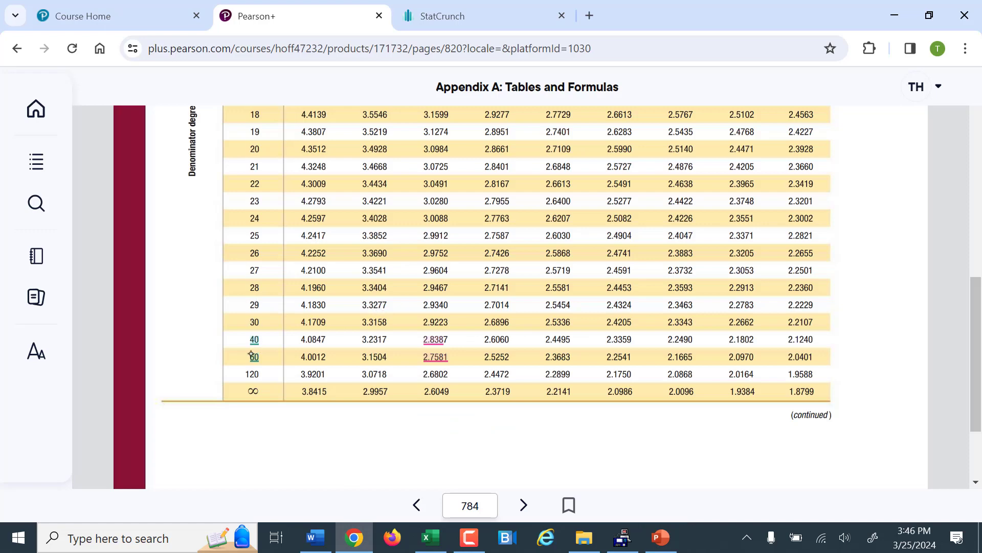
{"action": "scroll", "coordinate": [251, 353], "scroll_direction": "up", "scroll_amount": 2}
{"action": "scroll", "coordinate": [252, 353], "scroll_direction": "up", "scroll_amount": 1}
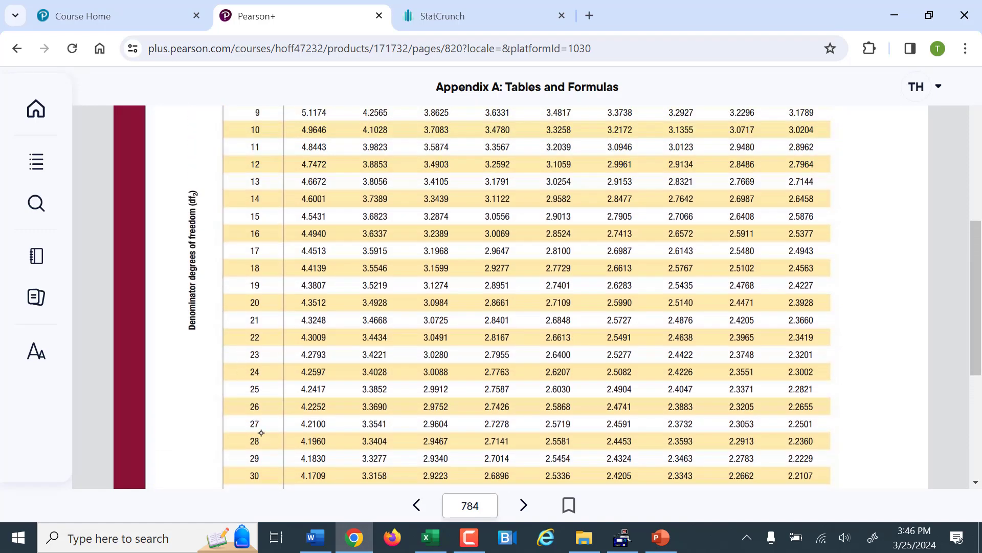
{"action": "scroll", "coordinate": [262, 427], "scroll_direction": "down", "scroll_amount": 3}
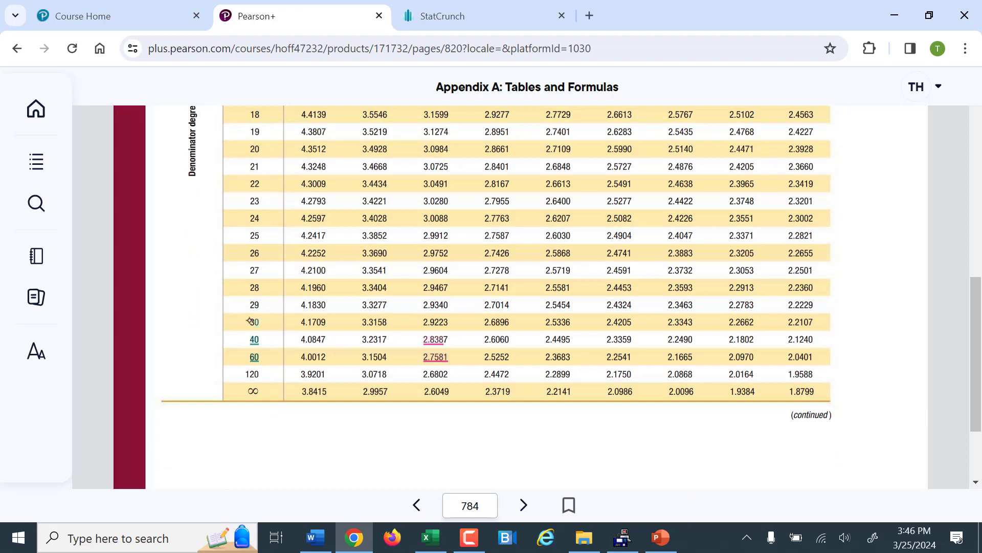
{"action": "left_click_drag", "start_coordinate": [244, 310], "coordinate": [245, 311]}
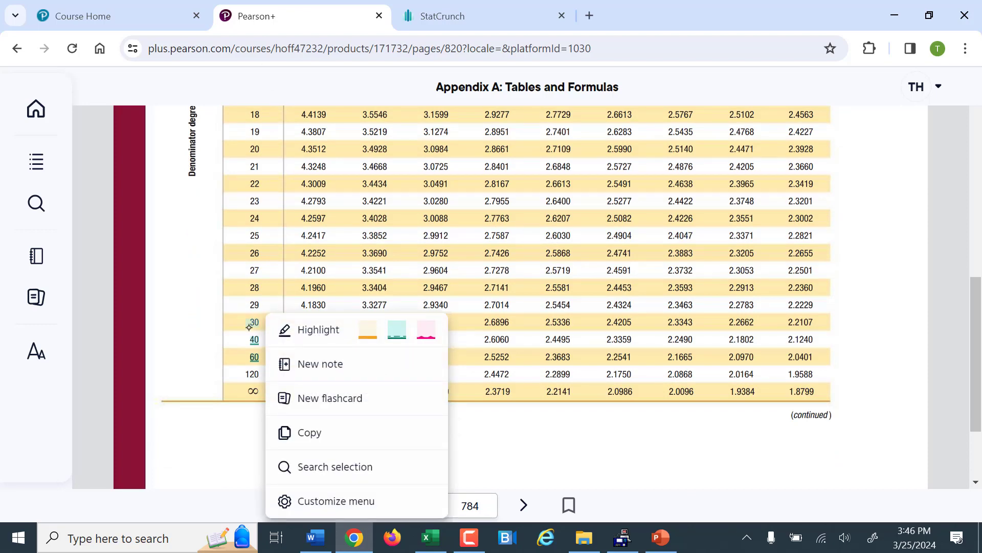
{"action": "left_click", "coordinate": [668, 445]}
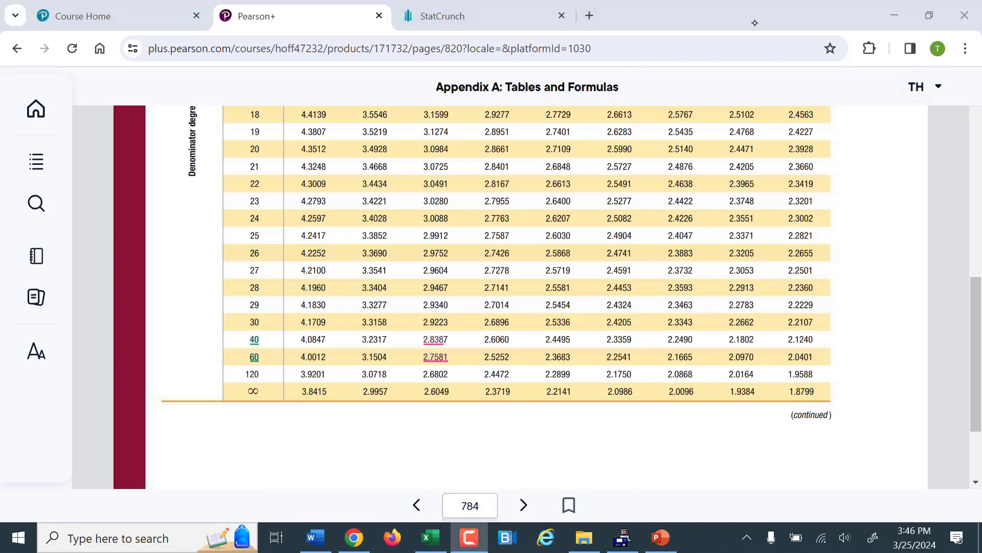
- In StatCrunch, set up a One Way ANOVA comparing the columns var1, var2, var3 and var4
{"action": "left_click", "coordinate": [424, 16]}
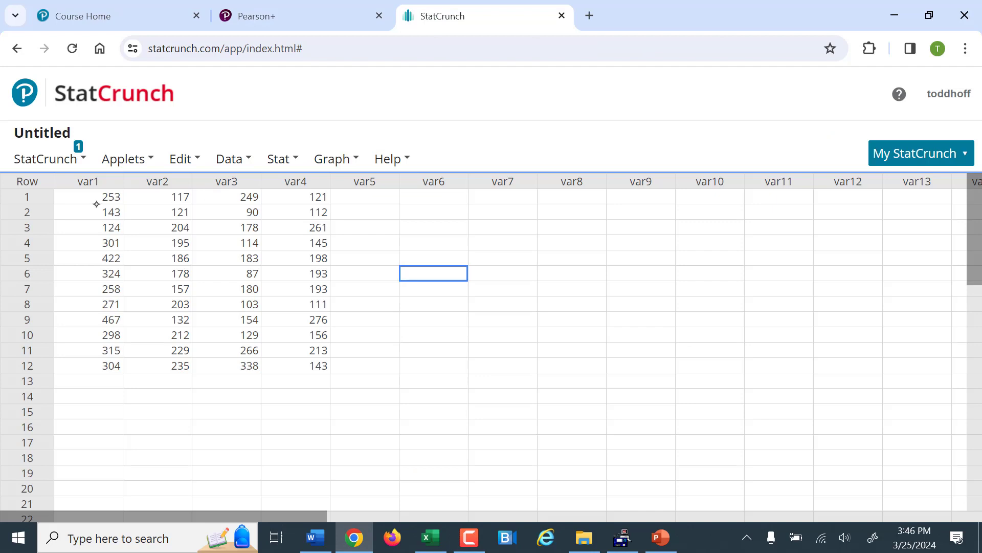
{"action": "left_click", "coordinate": [279, 159]}
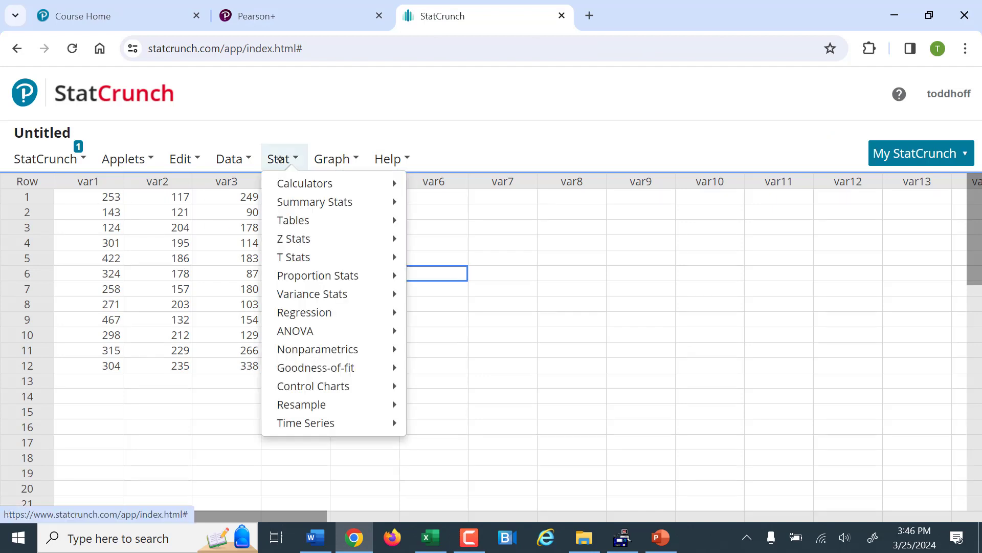
{"action": "mouse_move", "coordinate": [378, 331]}
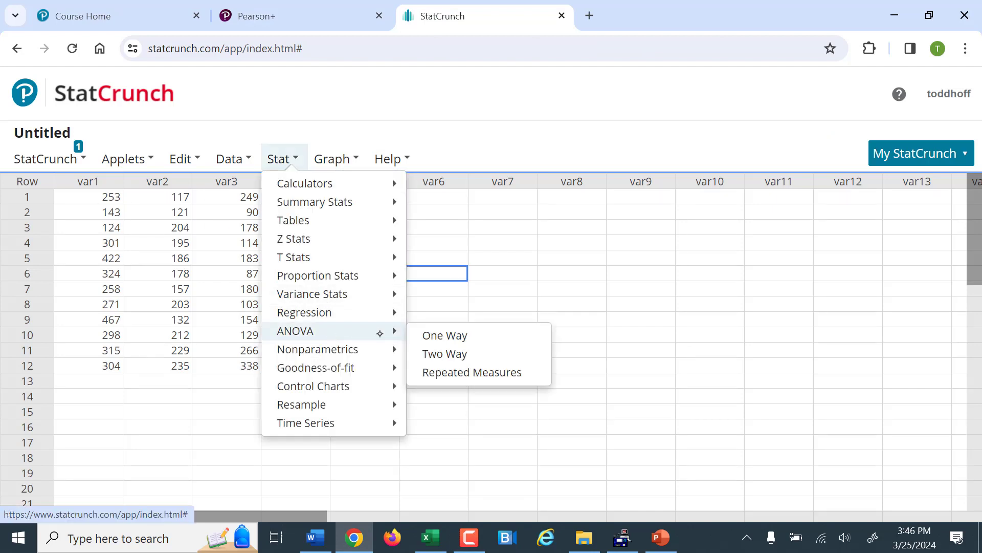
{"action": "left_click", "coordinate": [460, 335]}
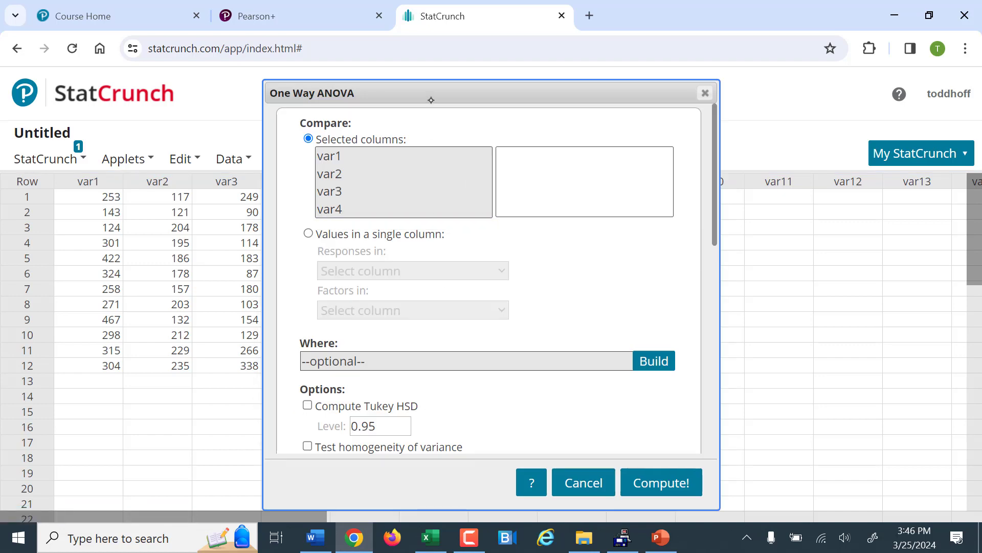
{"action": "left_click_drag", "start_coordinate": [468, 102], "coordinate": [569, 103]}
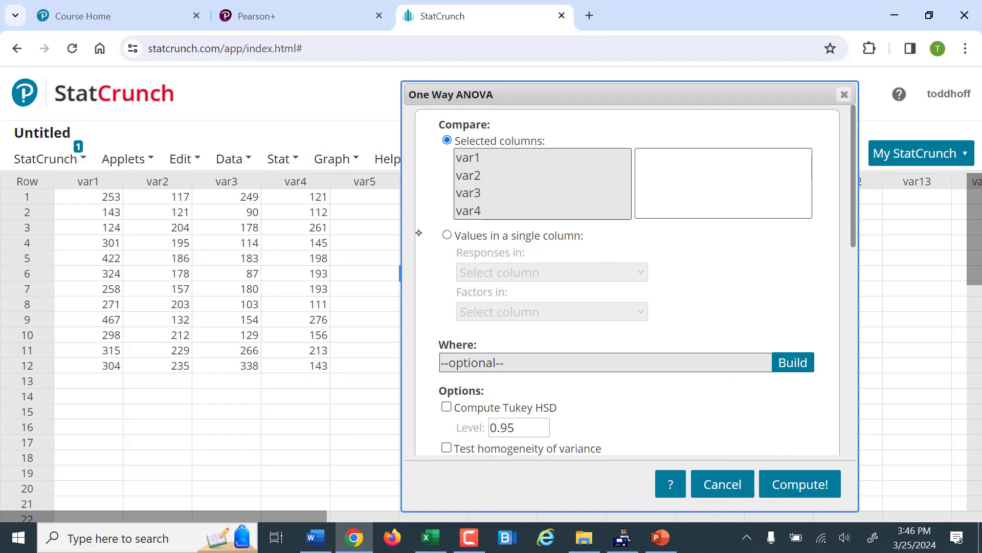
{"action": "left_click", "coordinate": [480, 156]}
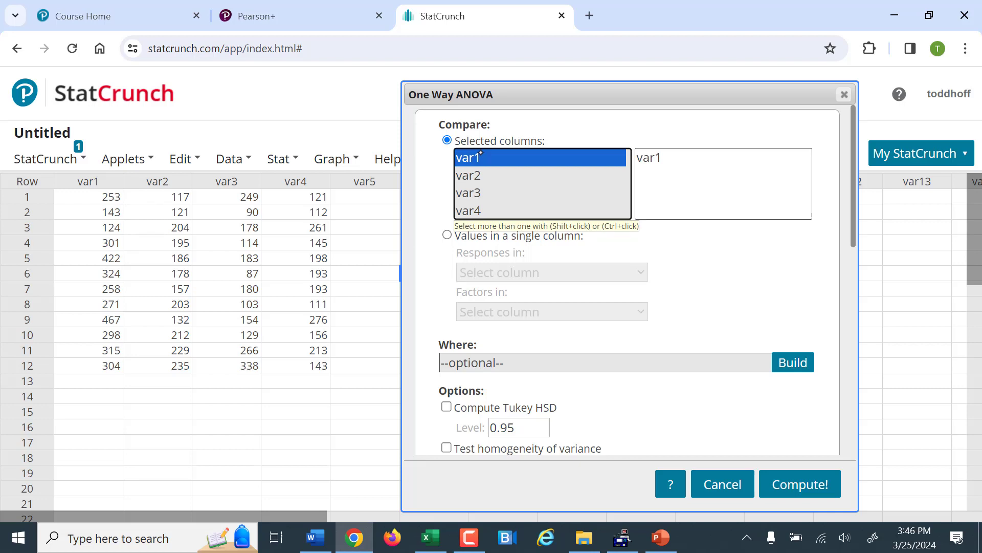
{"action": "left_click", "coordinate": [475, 209], "text": "shift"}
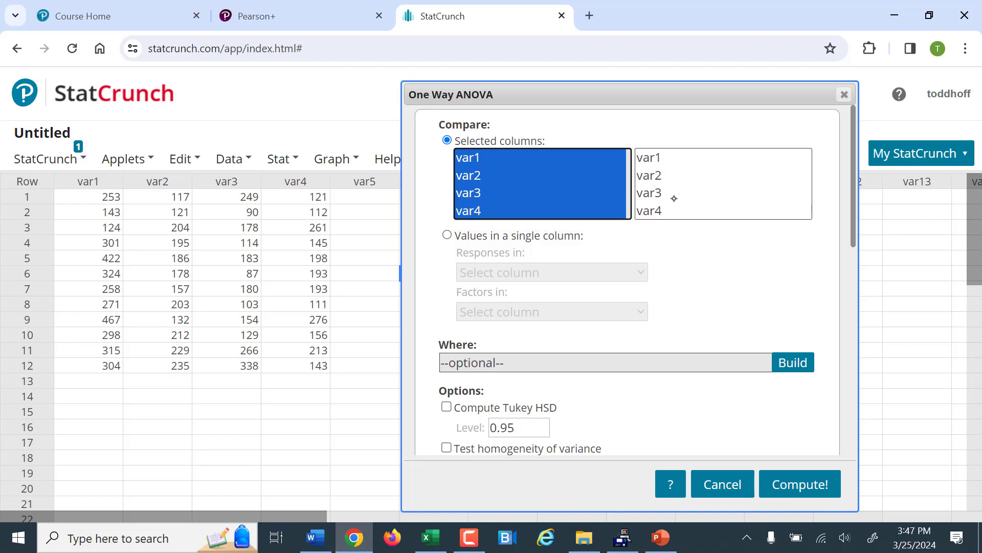
- Include the Tukey HSD option in the One Way ANOVA and compute the results
{"action": "scroll", "coordinate": [553, 362], "scroll_direction": "down", "scroll_amount": 3}
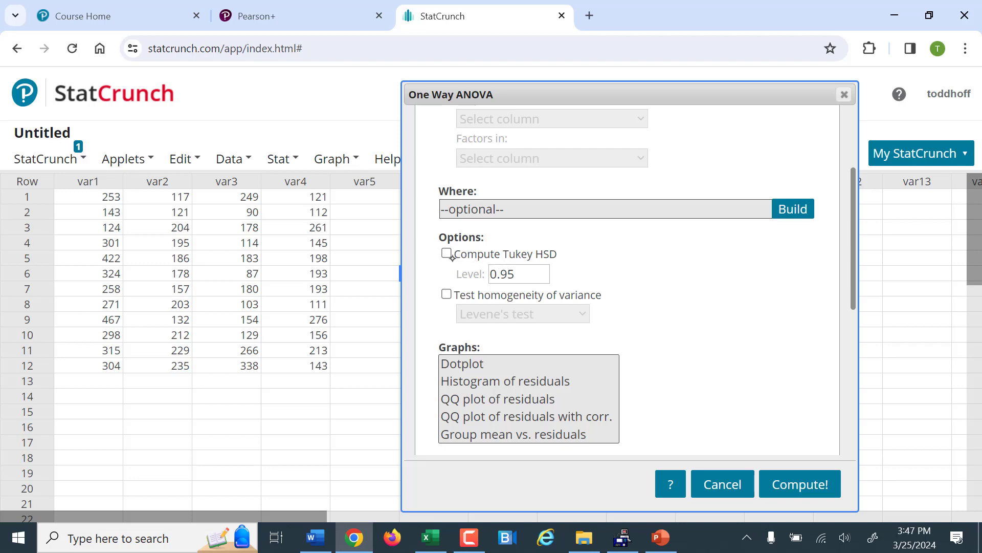
{"action": "left_click", "coordinate": [447, 254]}
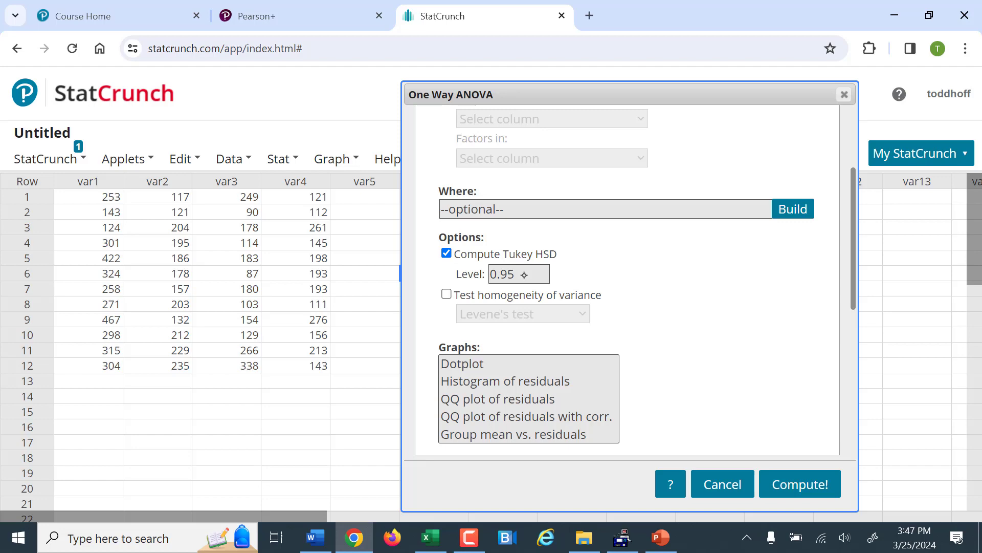
{"action": "left_click", "coordinate": [803, 486]}
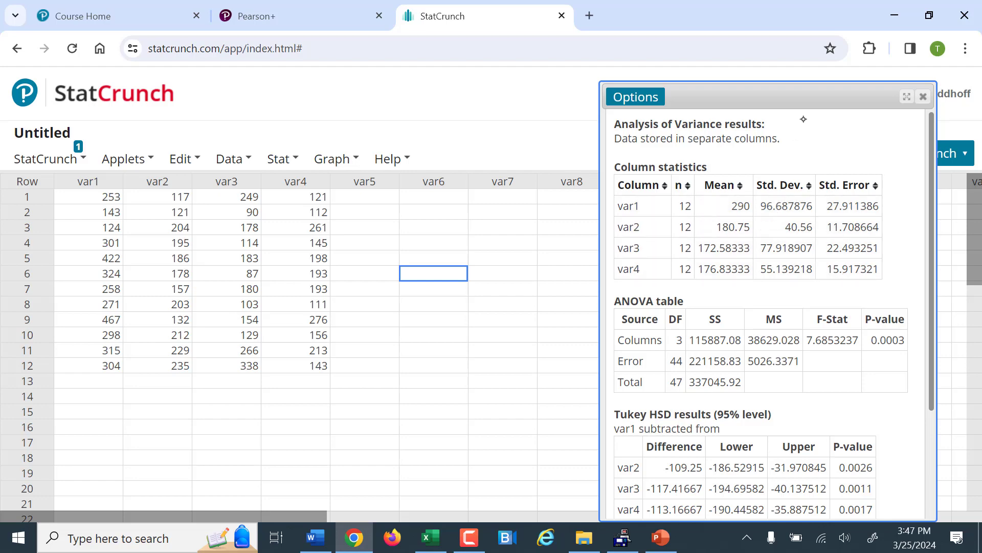
- Reposition and widen the ANOVA results window, and highlight the F-Stat and P-value in the ANOVA table
{"action": "left_click_drag", "start_coordinate": [809, 94], "coordinate": [579, 82]}
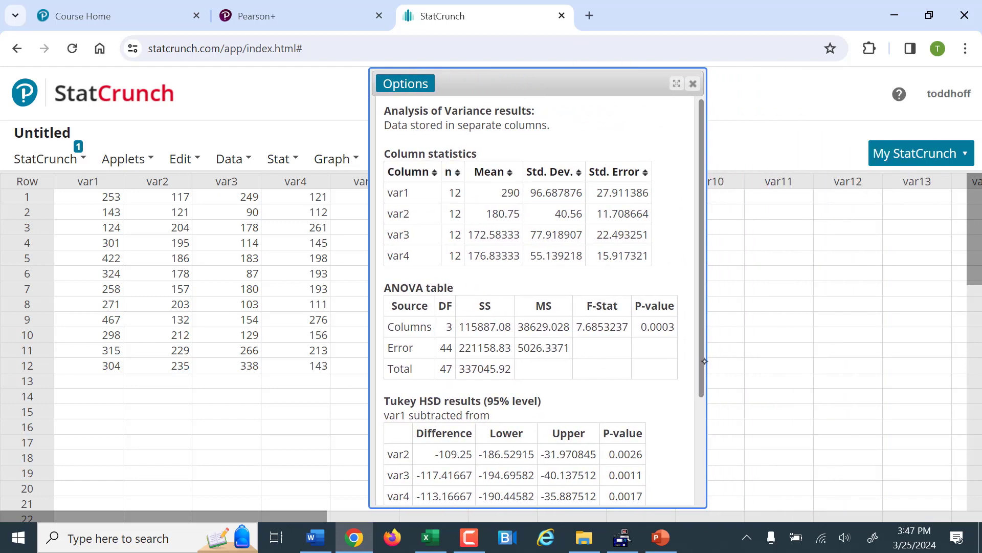
{"action": "left_click_drag", "start_coordinate": [706, 420], "coordinate": [834, 420]}
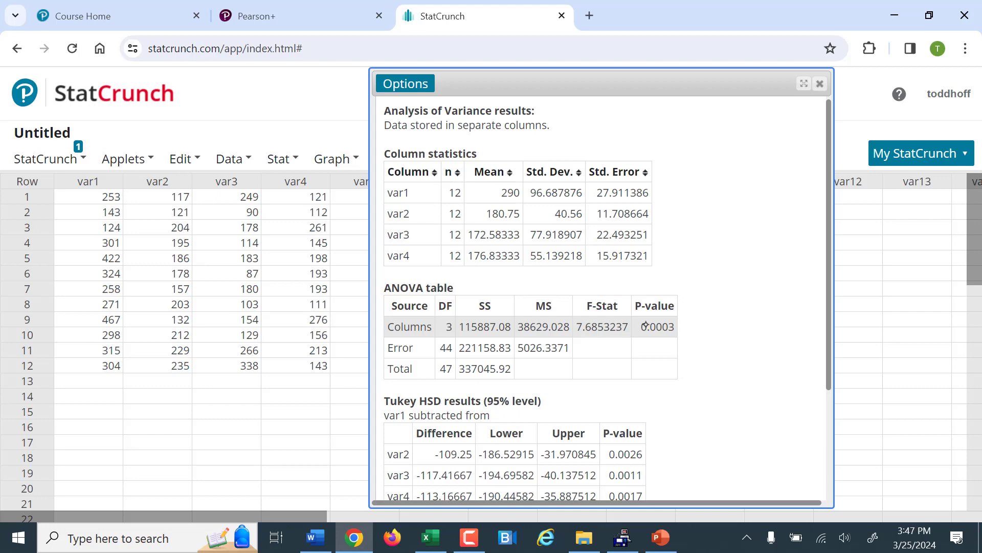
{"action": "left_click_drag", "start_coordinate": [642, 326], "coordinate": [569, 323]}
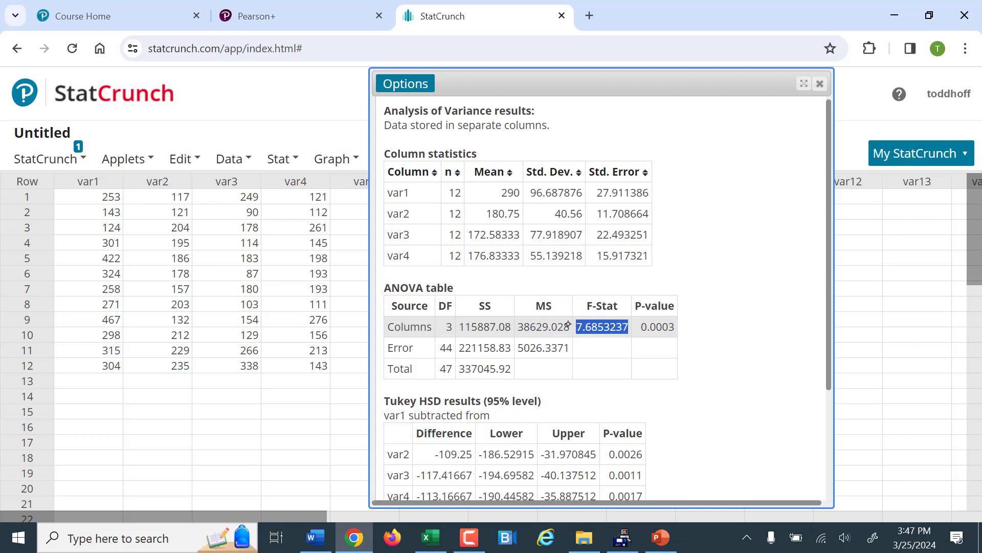
{"action": "left_click_drag", "start_coordinate": [639, 326], "coordinate": [676, 328]}
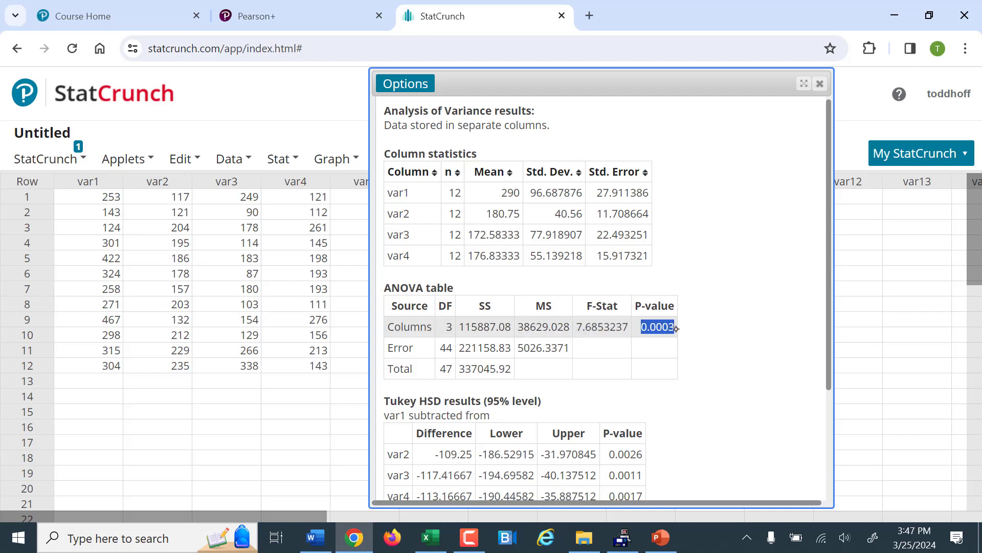
- Examine the Tukey HSD comparisons against var1, highlighting the lower and upper interval limits for var2 and var3
{"action": "scroll", "coordinate": [676, 328], "scroll_direction": "down", "scroll_amount": 3}
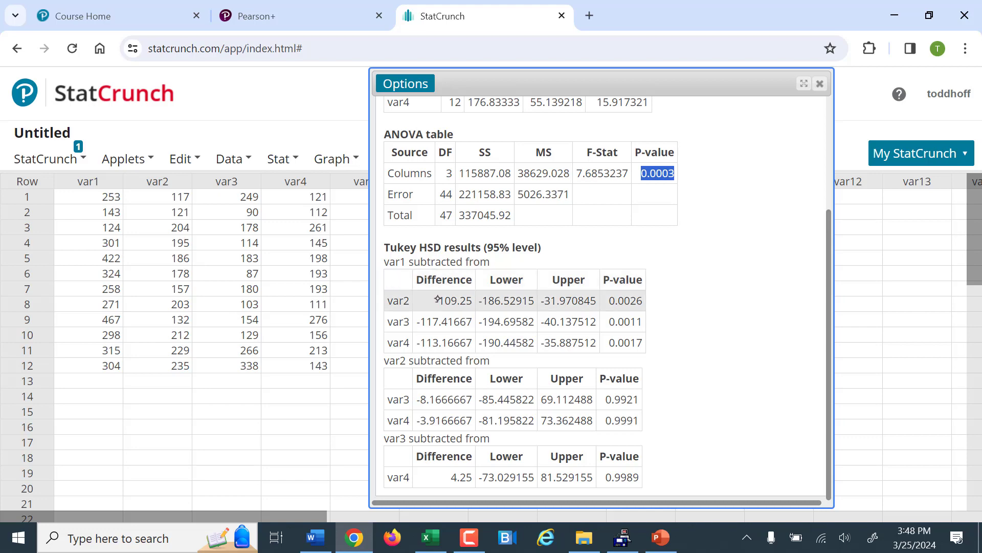
{"action": "left_click_drag", "start_coordinate": [478, 262], "coordinate": [379, 262]}
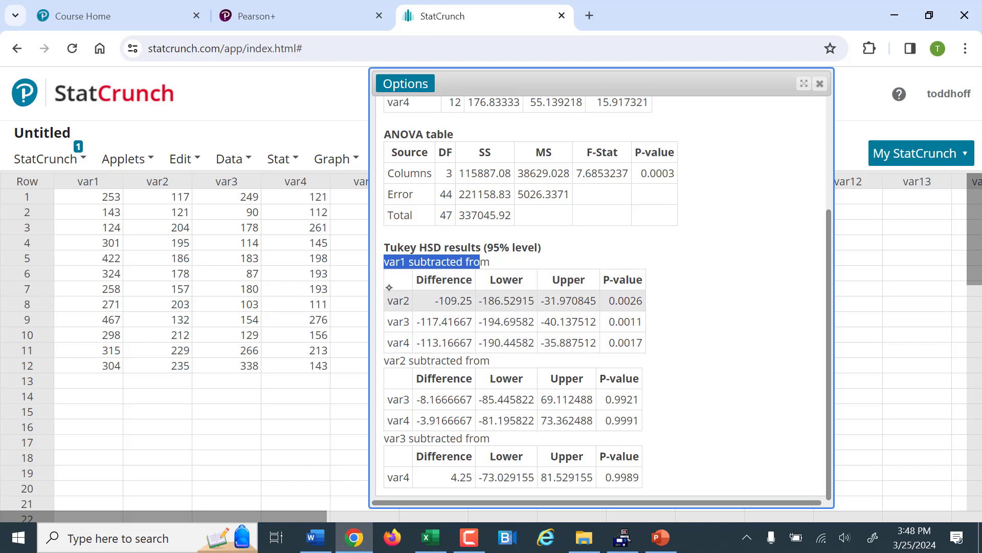
{"action": "left_click_drag", "start_coordinate": [388, 300], "coordinate": [480, 301]}
{"action": "left_click", "coordinate": [598, 299]}
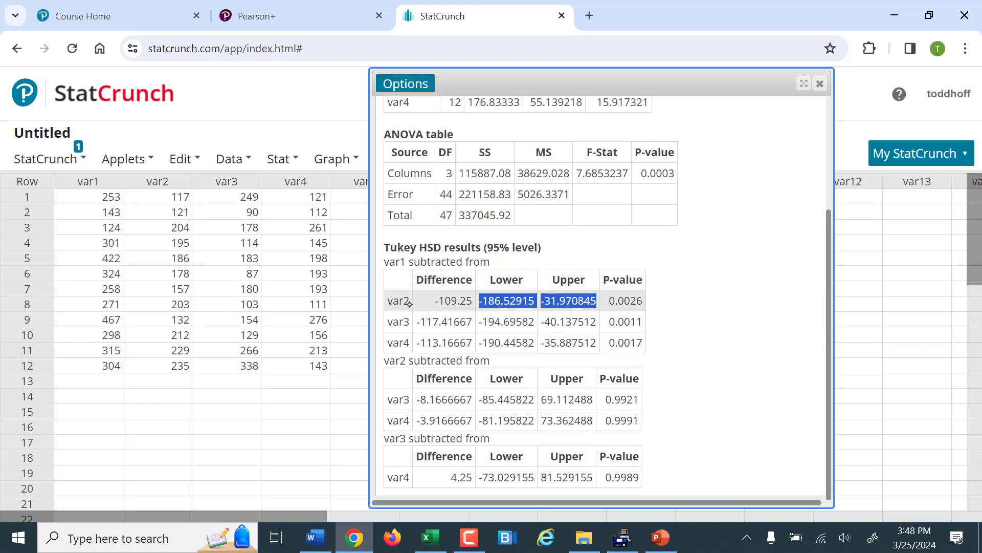
{"action": "left_click", "coordinate": [411, 320]}
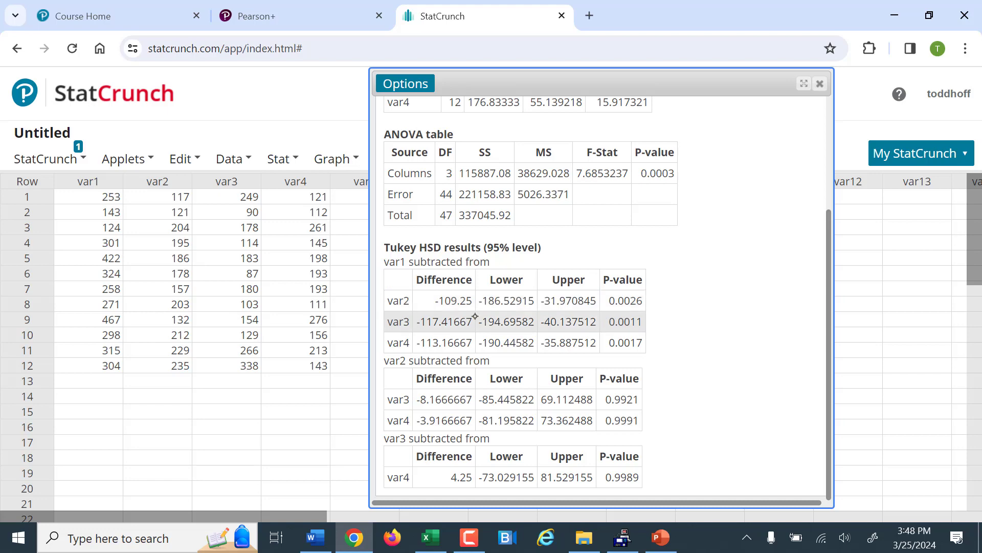
{"action": "left_click_drag", "start_coordinate": [490, 321], "coordinate": [599, 323]}
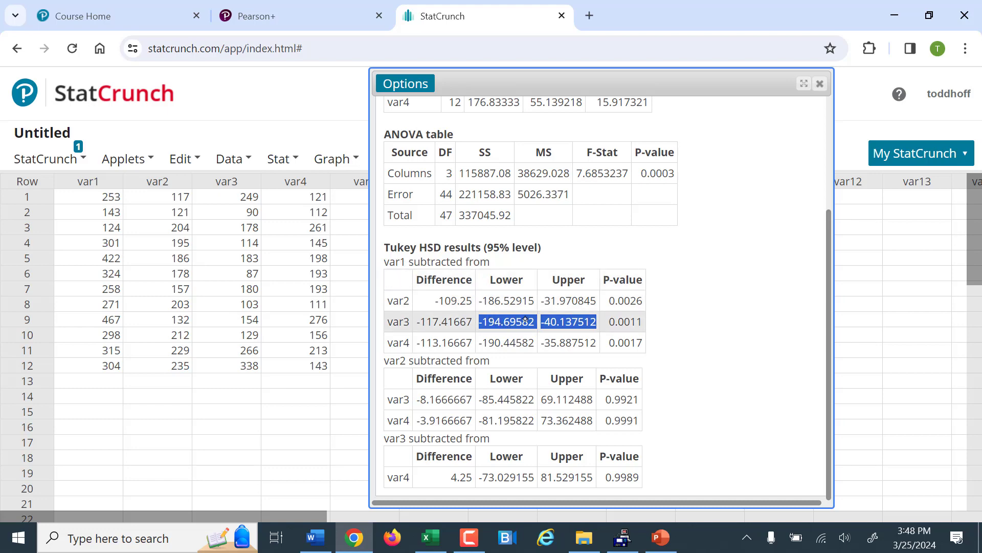
- Examine the remaining Tukey HSD comparisons against var1, highlighting the var3 and var4 labels and the lower and upper limits for var4
{"action": "left_click", "coordinate": [406, 321]}
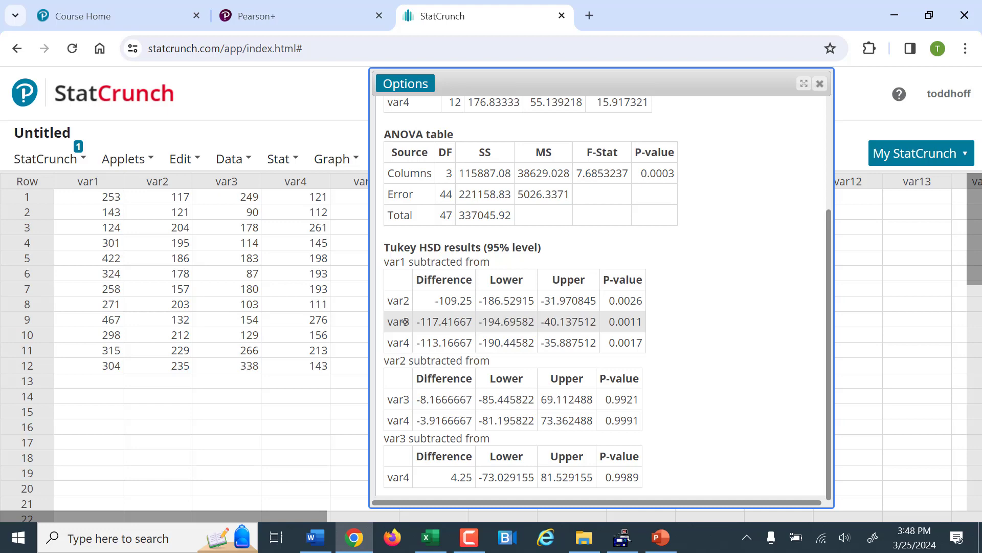
{"action": "double_click", "coordinate": [406, 322]}
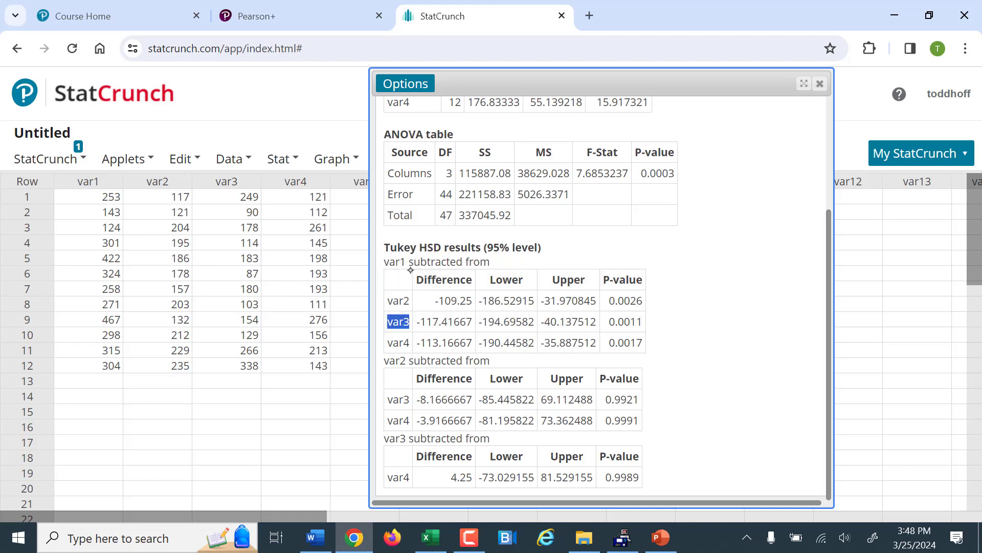
{"action": "mouse_move", "coordinate": [411, 342]}
{"action": "left_mouse_down"}
{"action": "mouse_move", "coordinate": [385, 339]}
{"action": "mouse_move", "coordinate": [393, 344]}
{"action": "left_mouse_up"}
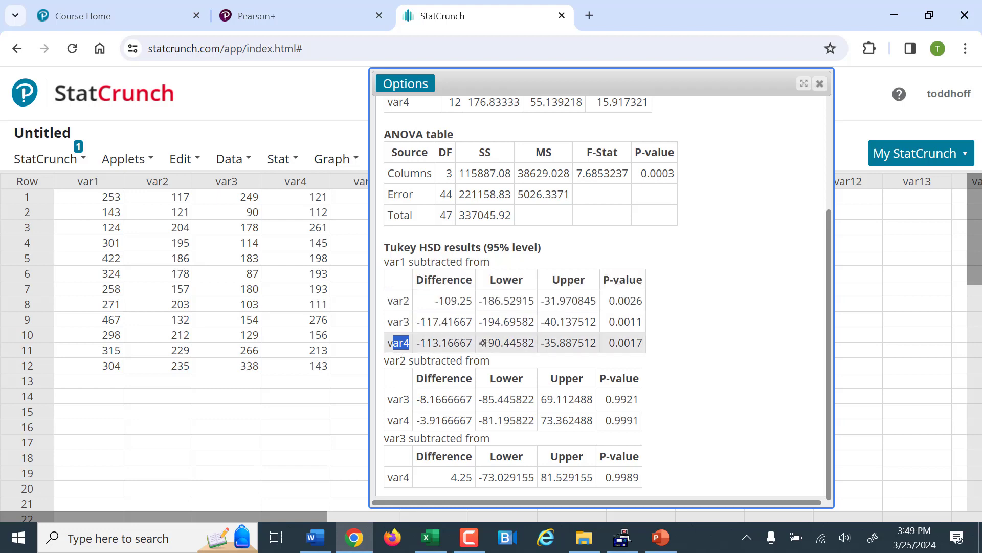
{"action": "left_click_drag", "start_coordinate": [479, 343], "coordinate": [602, 344]}
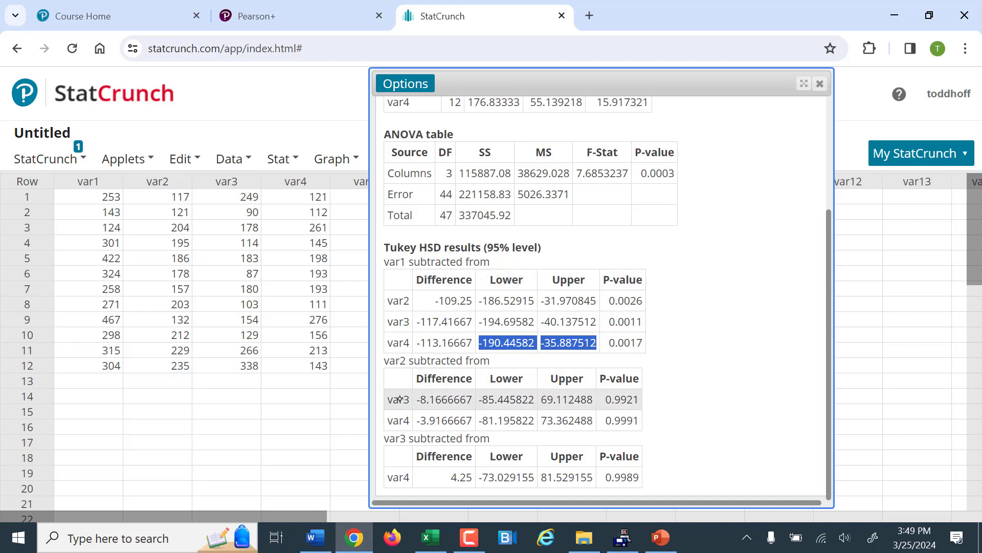
- Examine the Tukey HSD comparisons against var2, highlighting the lower and upper interval limits for var3 and var4
{"action": "left_click_drag", "start_coordinate": [406, 361], "coordinate": [379, 361]}
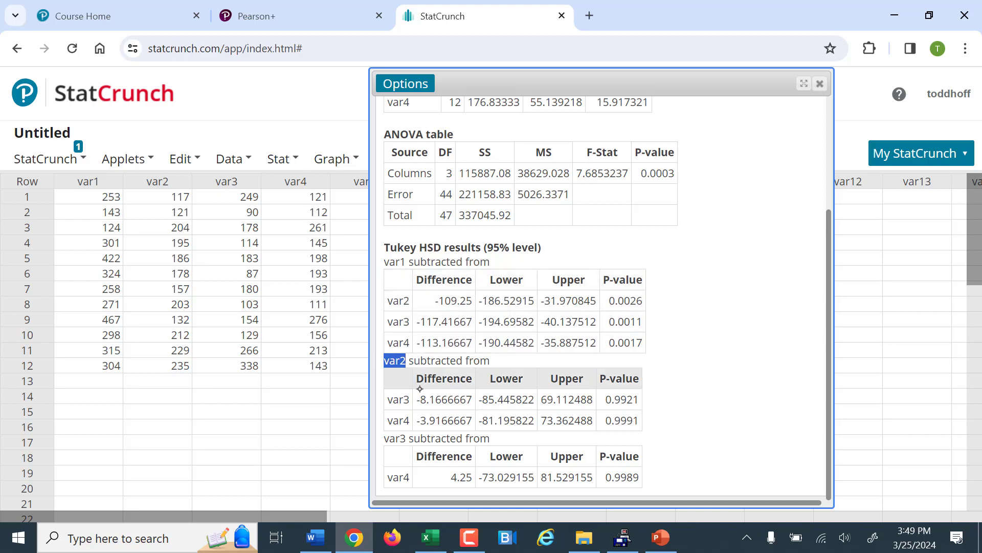
{"action": "left_click_drag", "start_coordinate": [412, 400], "coordinate": [390, 400]}
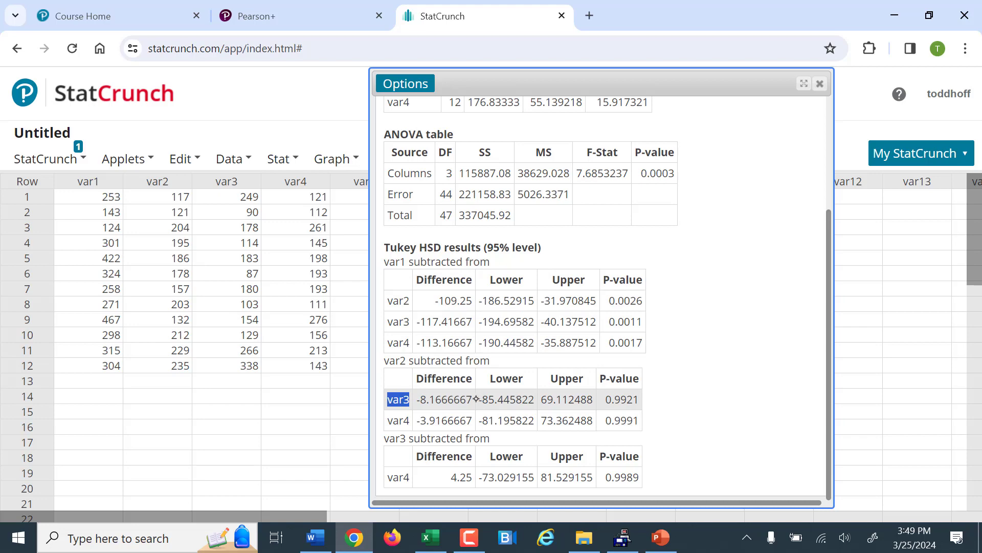
{"action": "left_click_drag", "start_coordinate": [477, 399], "coordinate": [594, 401]}
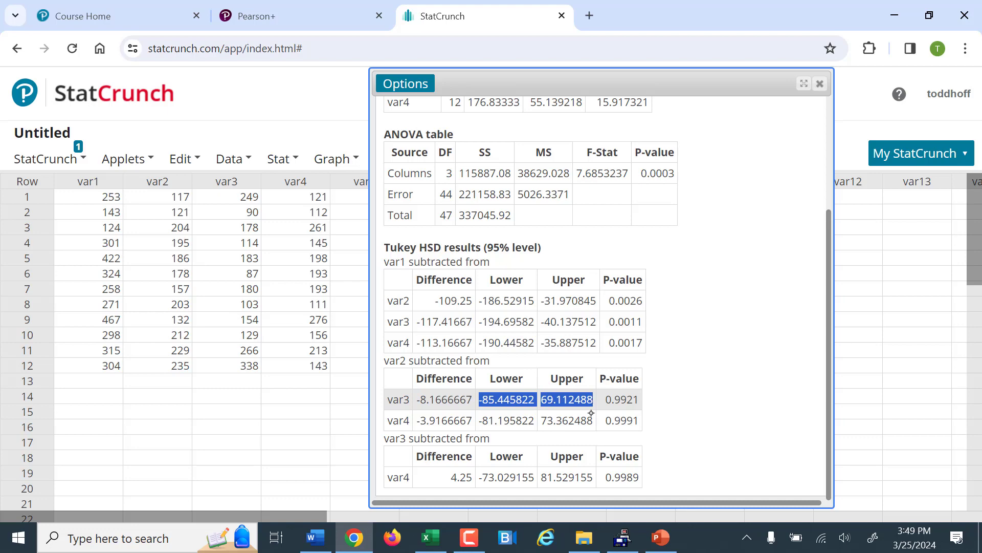
{"action": "left_click_drag", "start_coordinate": [388, 422], "coordinate": [410, 422]}
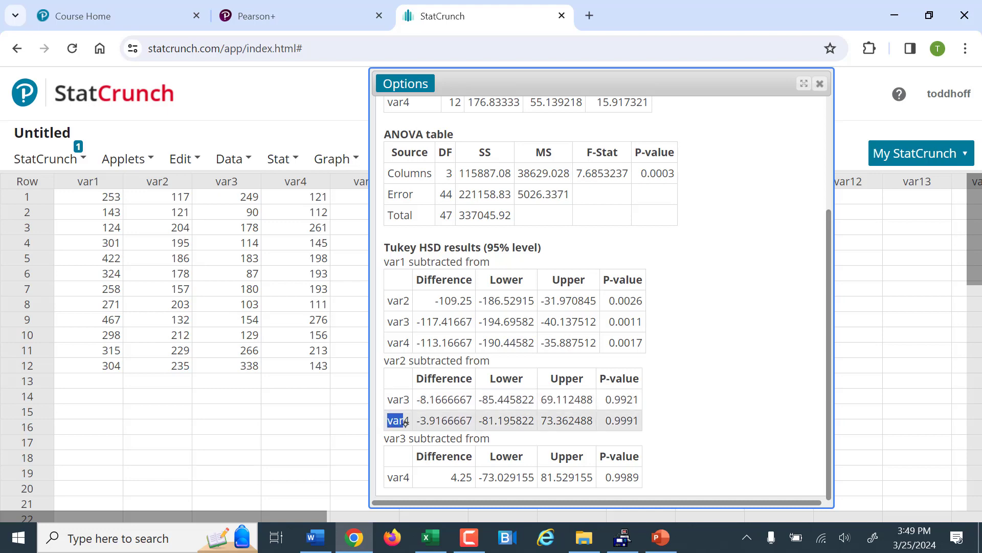
{"action": "left_click_drag", "start_coordinate": [479, 423], "coordinate": [592, 421]}
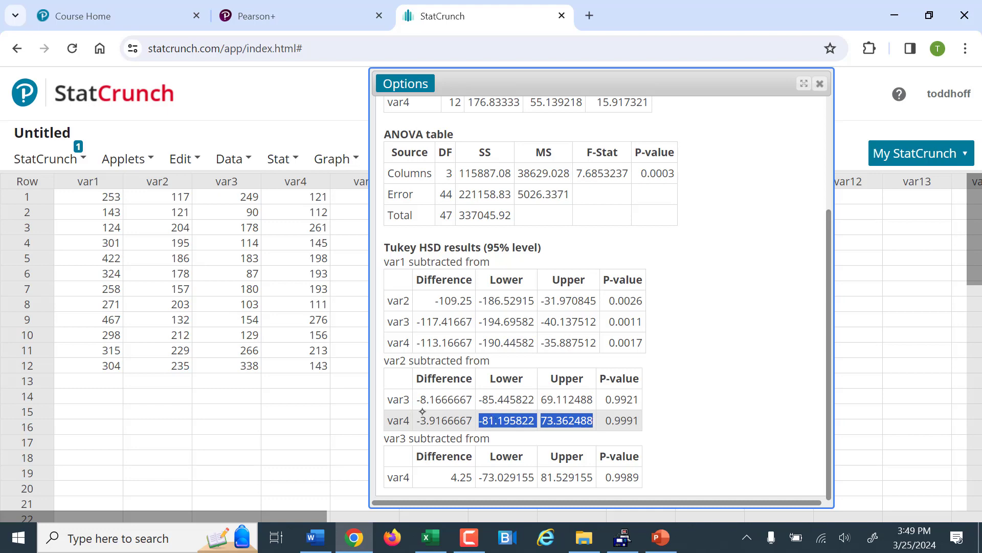
- Examine the Tukey HSD comparison of var4 against var3, highlighting both labels and the lower and upper interval limits
{"action": "left_click", "coordinate": [406, 439]}
{"action": "left_click_drag", "start_coordinate": [405, 439], "coordinate": [386, 438]}
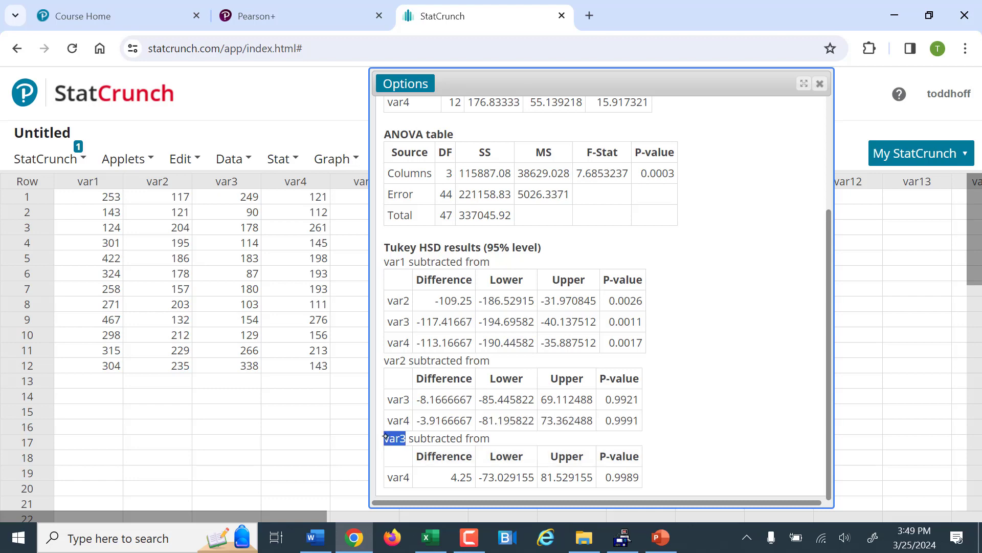
{"action": "scroll", "coordinate": [385, 436], "scroll_direction": "up", "scroll_amount": 1}
{"action": "scroll", "coordinate": [404, 419], "scroll_direction": "down", "scroll_amount": 1}
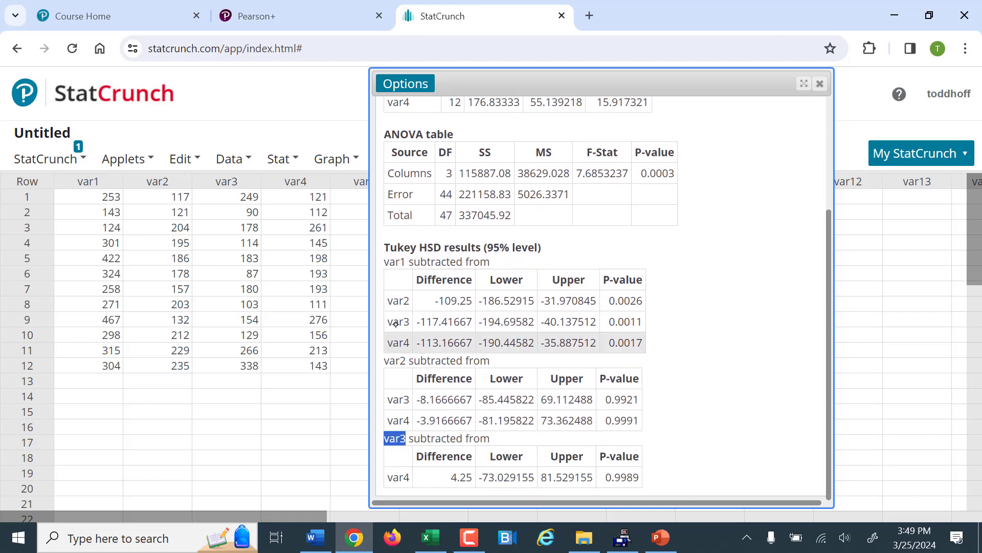
{"action": "left_click_drag", "start_coordinate": [411, 476], "coordinate": [386, 475]}
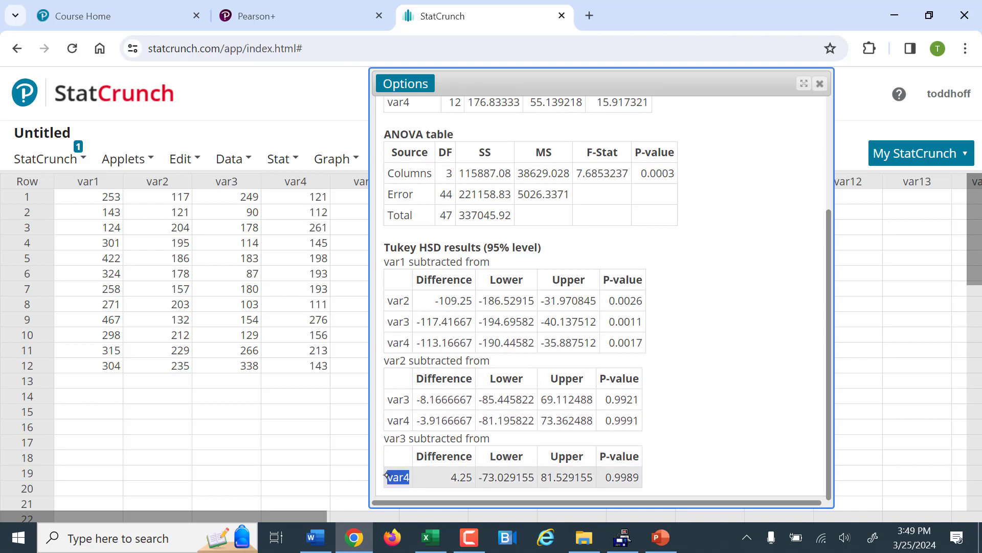
{"action": "left_click_drag", "start_coordinate": [479, 477], "coordinate": [596, 477]}
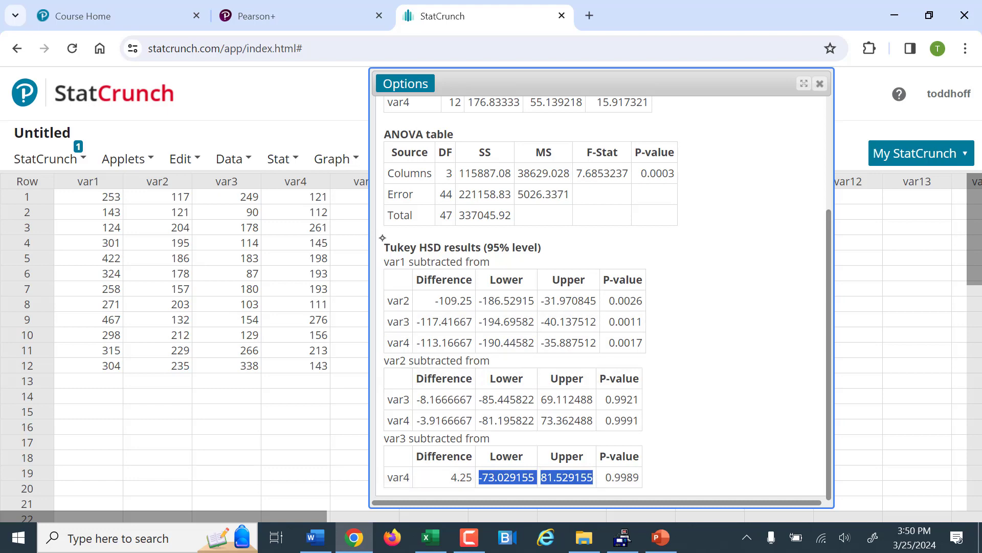
- Highlight the Tukey HSD results (95% level) heading and close the ANOVA results window
{"action": "left_click", "coordinate": [383, 246]}
{"action": "left_click_drag", "start_coordinate": [383, 246], "coordinate": [547, 241]}
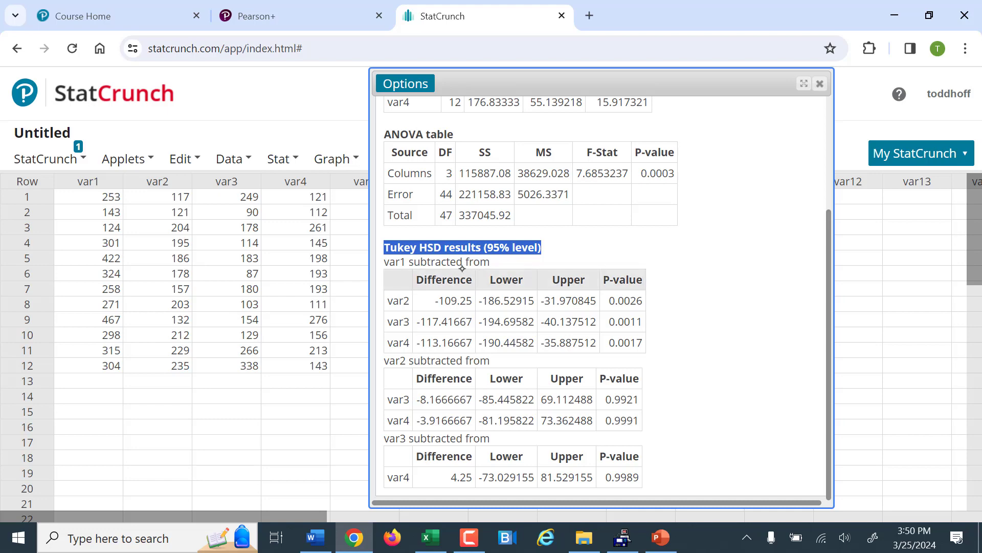
{"action": "left_click", "coordinate": [820, 84]}
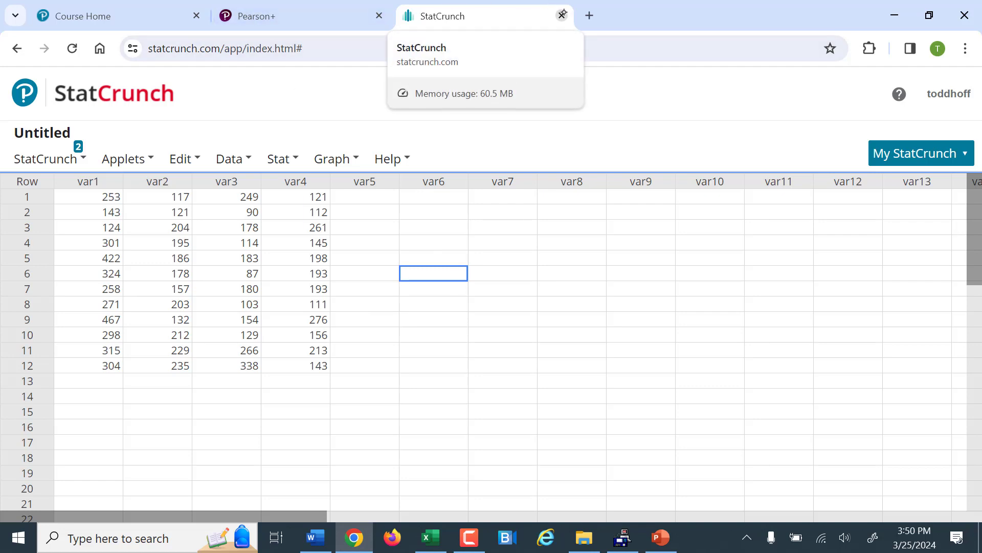
- Switch to the MyLab Statistics course and open its Assignment Manager
{"action": "left_click", "coordinate": [79, 14]}
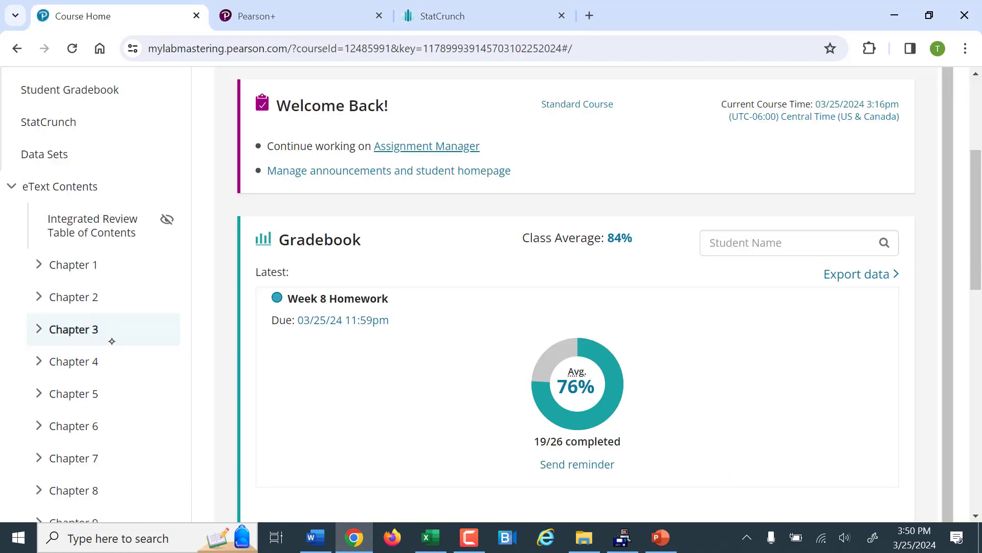
{"action": "scroll", "coordinate": [106, 353], "scroll_direction": "down", "scroll_amount": 4}
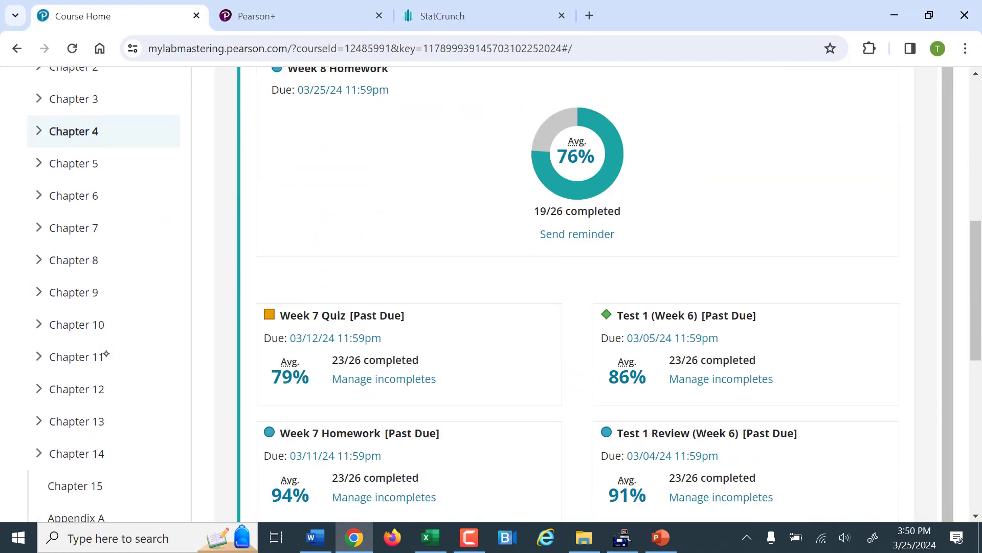
{"action": "scroll", "coordinate": [106, 353], "scroll_direction": "up", "scroll_amount": 8}
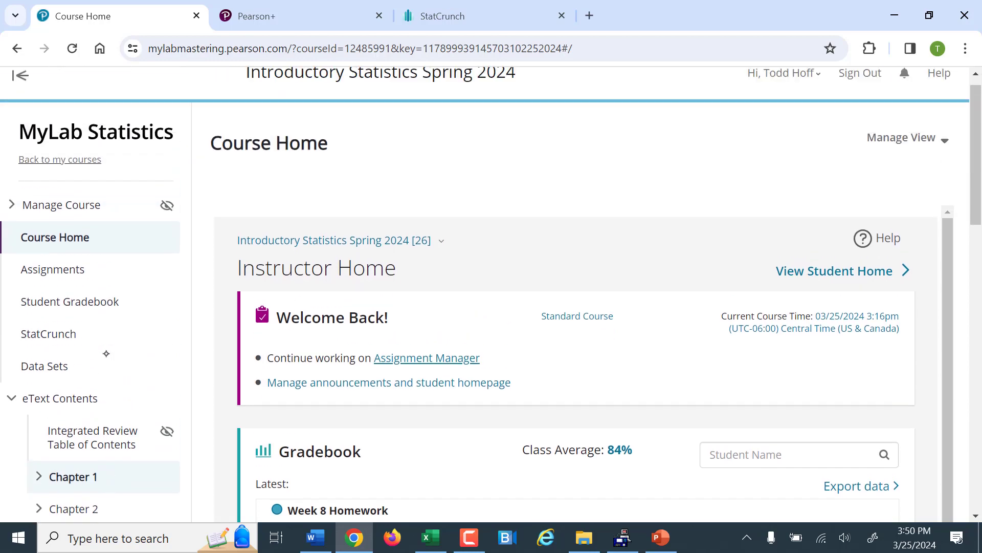
{"action": "left_click", "coordinate": [78, 414]}
{"action": "scroll", "coordinate": [54, 345], "scroll_direction": "down", "scroll_amount": 1}
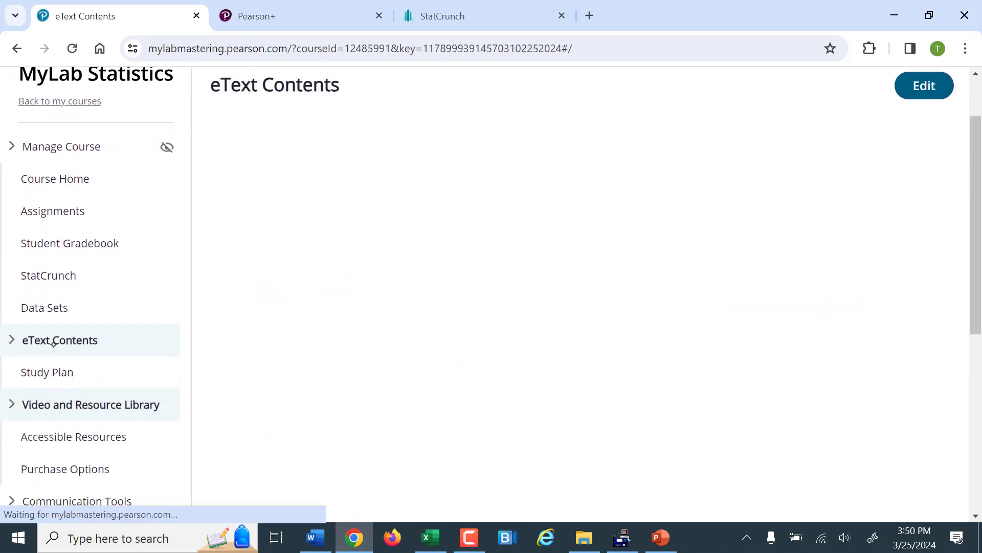
{"action": "left_click", "coordinate": [56, 178]}
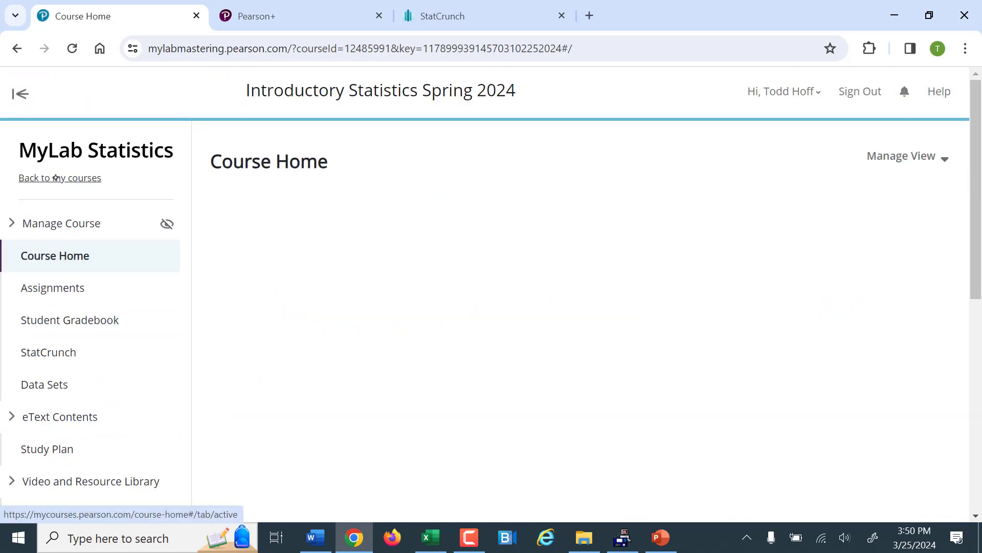
{"action": "scroll", "coordinate": [57, 177], "scroll_direction": "down", "scroll_amount": 8}
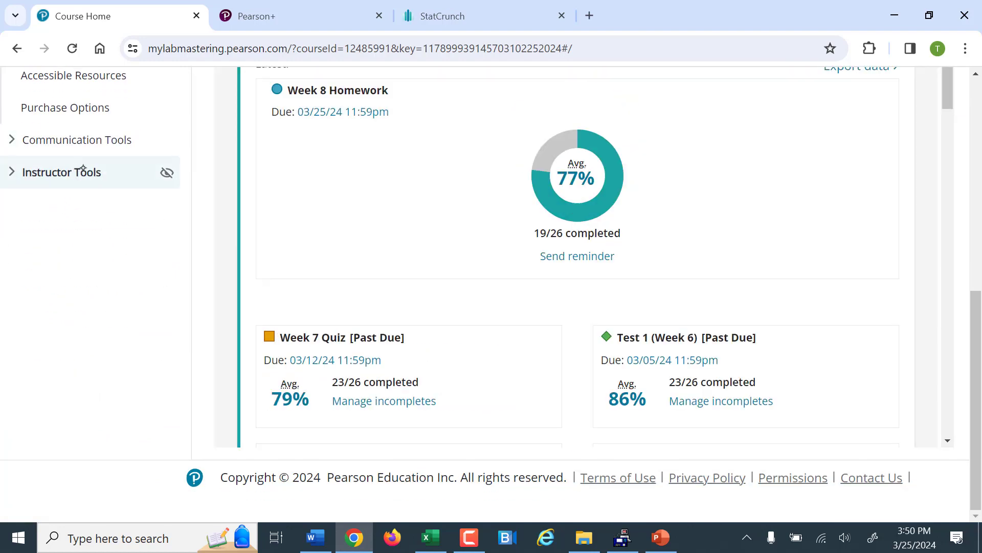
{"action": "left_click", "coordinate": [83, 171]}
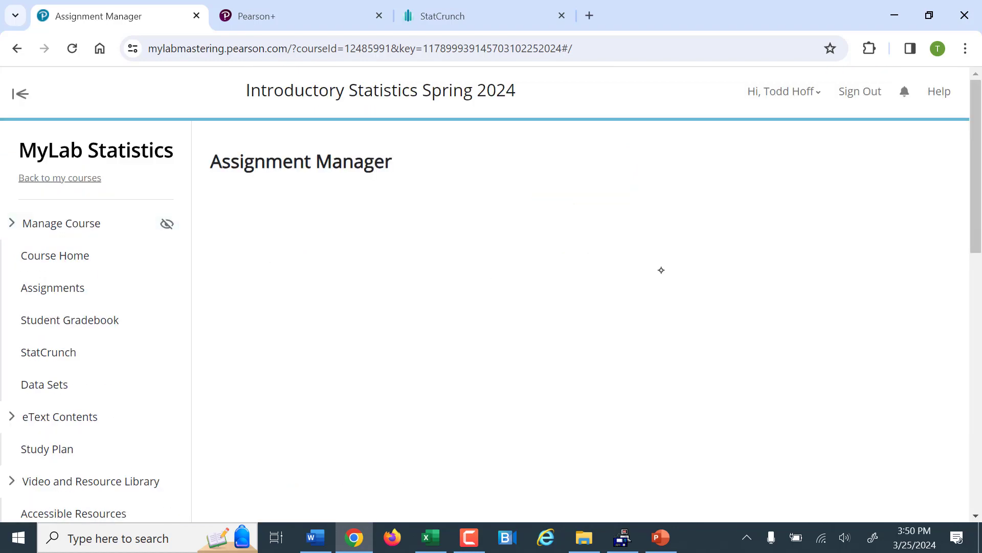
- Open a preview of the Week 16 HIT Homework assignment in the Assignment Manager
{"action": "scroll", "coordinate": [661, 269], "scroll_direction": "down", "scroll_amount": 12}
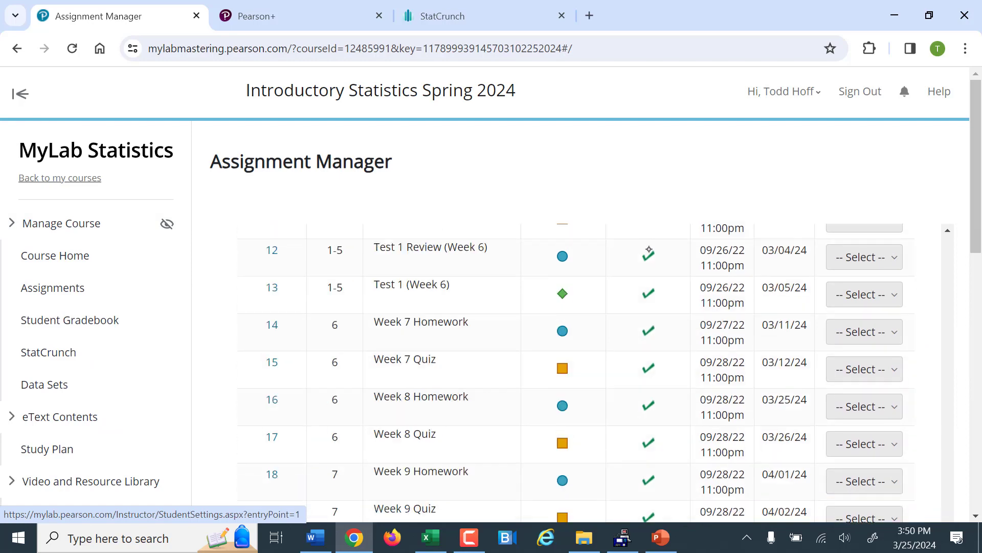
{"action": "scroll", "coordinate": [649, 253], "scroll_direction": "down", "scroll_amount": 10}
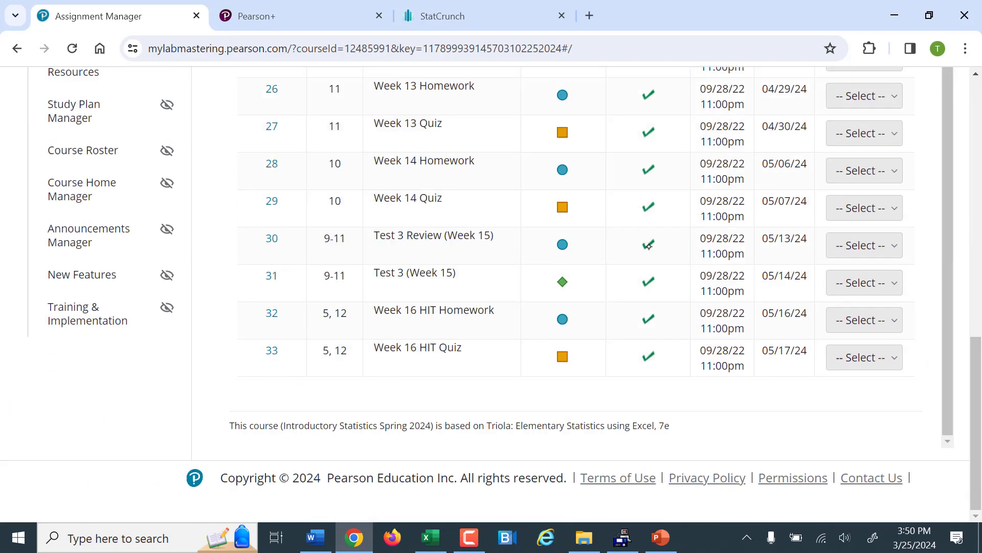
{"action": "left_click", "coordinate": [874, 322]}
{"action": "scroll", "coordinate": [853, 386], "scroll_direction": "down", "scroll_amount": 2}
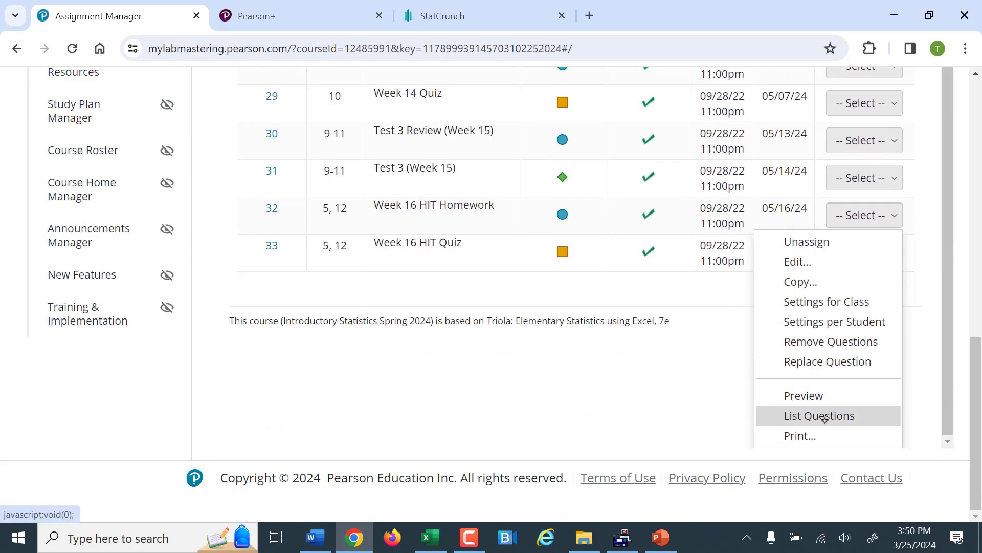
{"action": "left_click", "coordinate": [821, 395]}
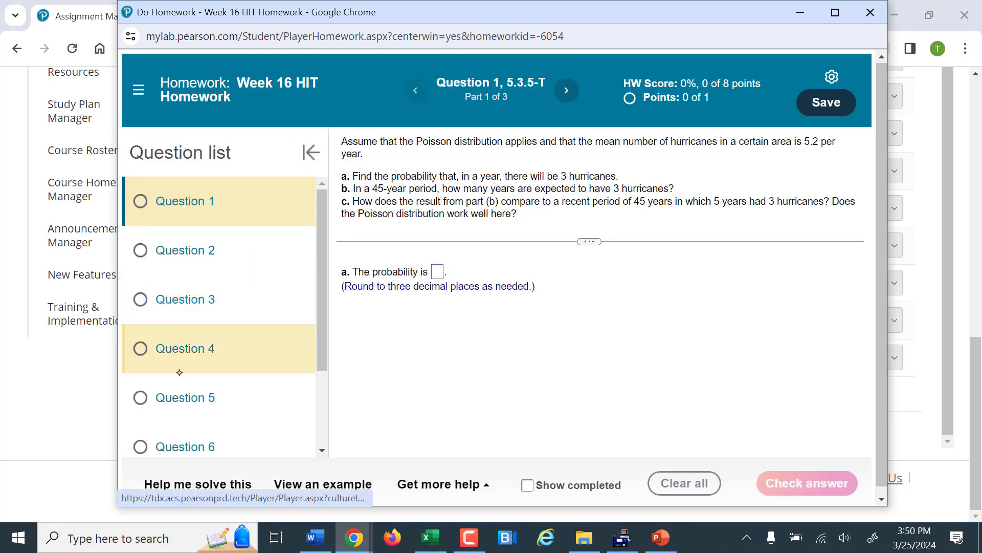
- Answer question 5's hypotheses with H0 μ1=μ2=μ3 and H1 "At least one of the three population means is different from the others", and check them
{"action": "left_click", "coordinate": [175, 397]}
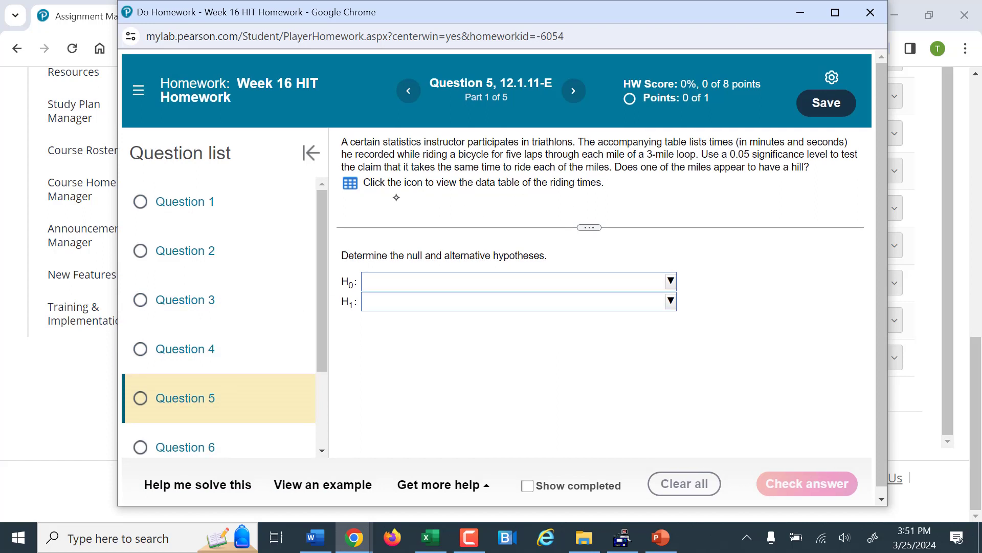
{"action": "left_click", "coordinate": [611, 279]}
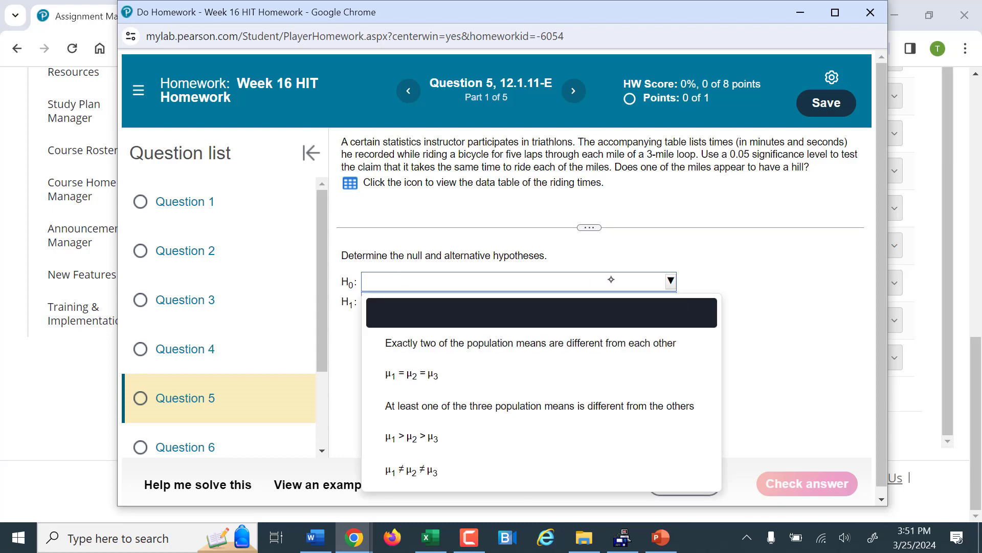
{"action": "left_click", "coordinate": [430, 376]}
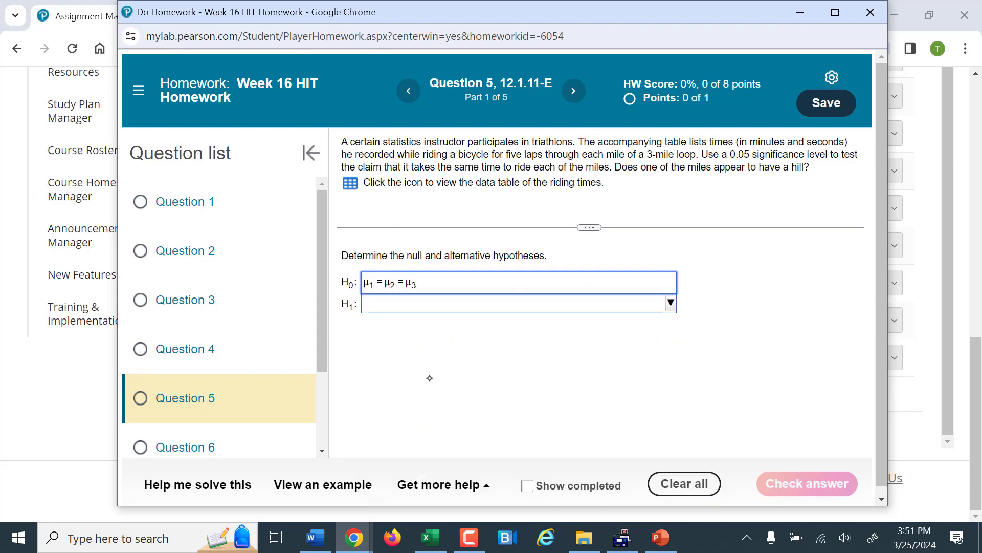
{"action": "left_click", "coordinate": [446, 300]}
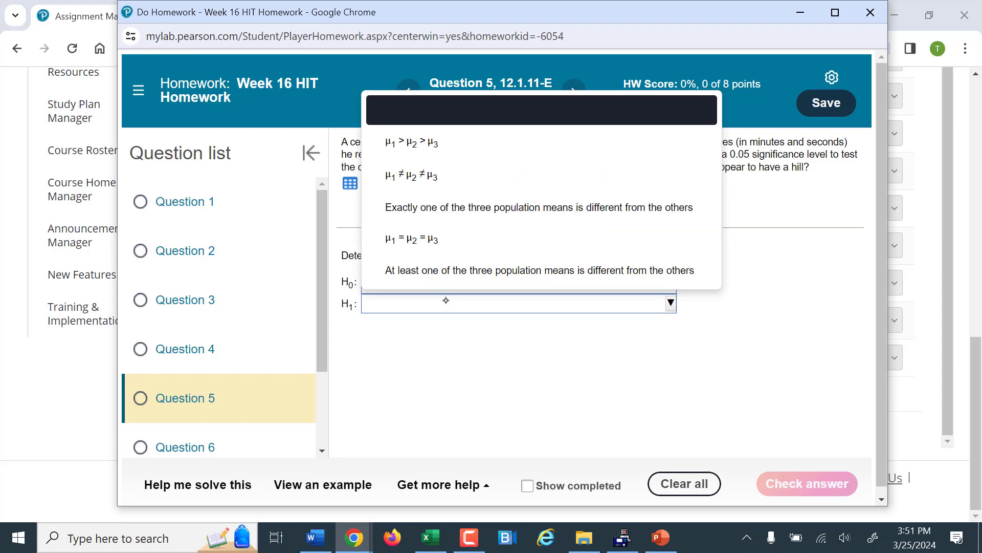
{"action": "left_click", "coordinate": [450, 269]}
{"action": "left_click", "coordinate": [794, 472]}
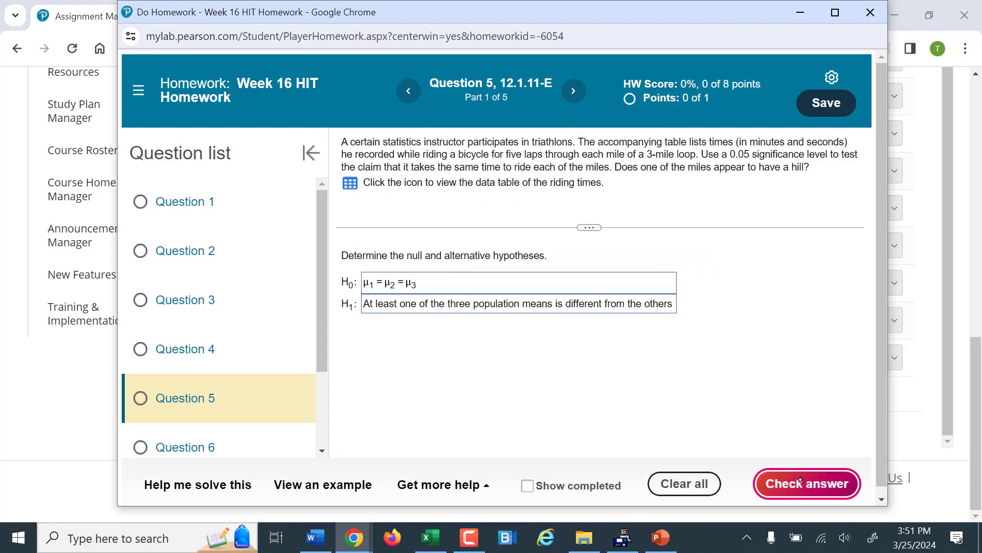
{"action": "left_click", "coordinate": [503, 314]}
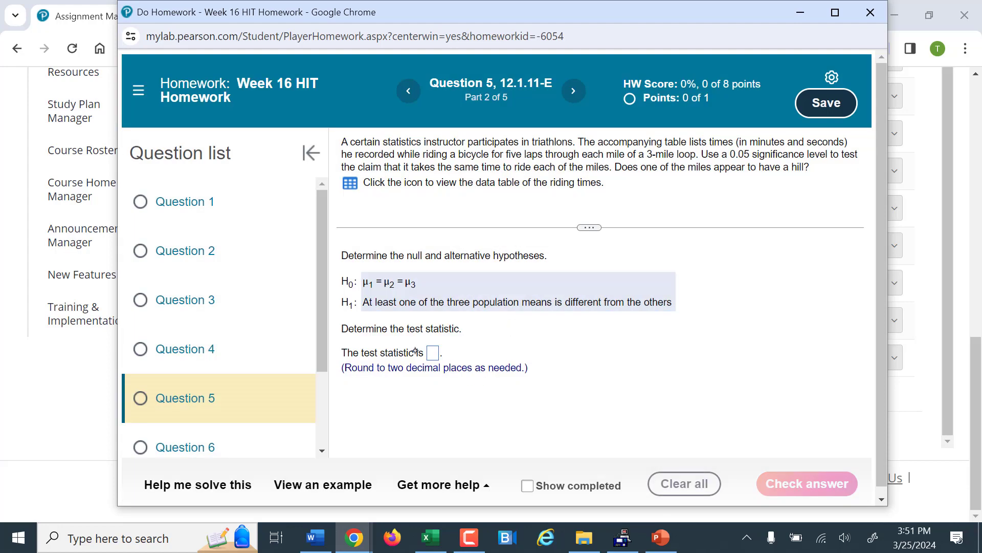
- Open question 5's riding times data table and highlight the minutes of the Mile 1 times
{"action": "left_click", "coordinate": [431, 353]}
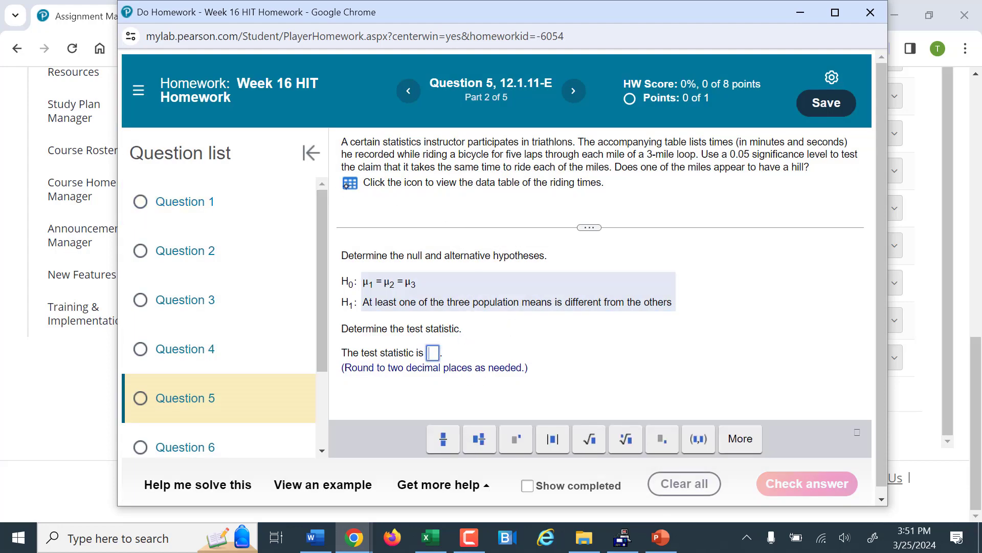
{"action": "left_click", "coordinate": [350, 182]}
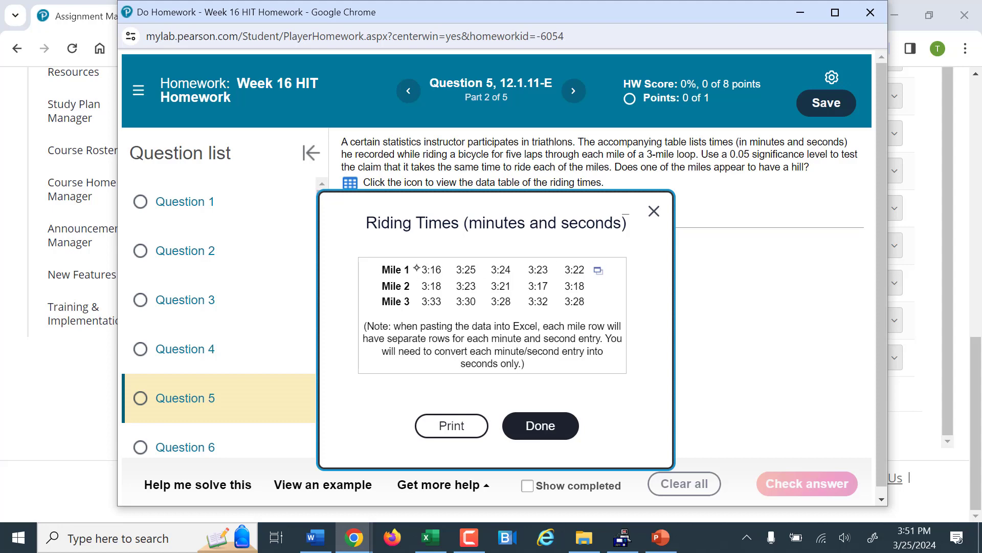
{"action": "left_click_drag", "start_coordinate": [418, 269], "coordinate": [580, 269]}
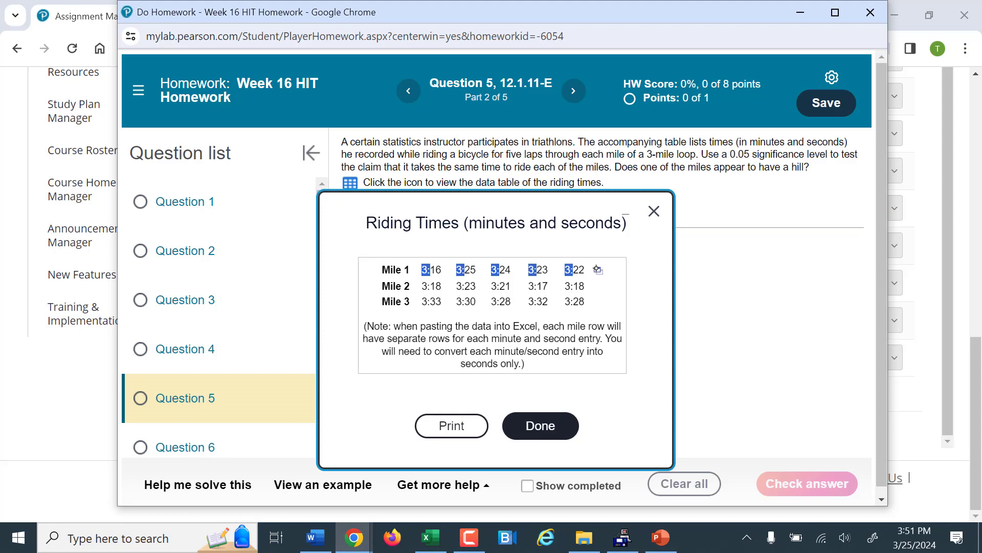
- Copy the full riding times data set, tab-delimited, from question 5's data table to the clipboard
{"action": "left_click", "coordinate": [598, 269]}
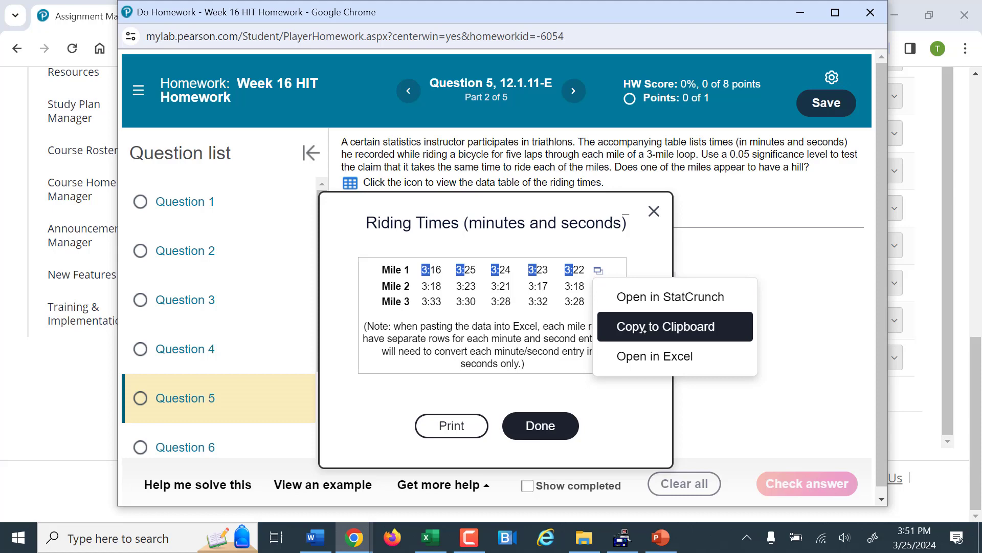
{"action": "left_click", "coordinate": [643, 328]}
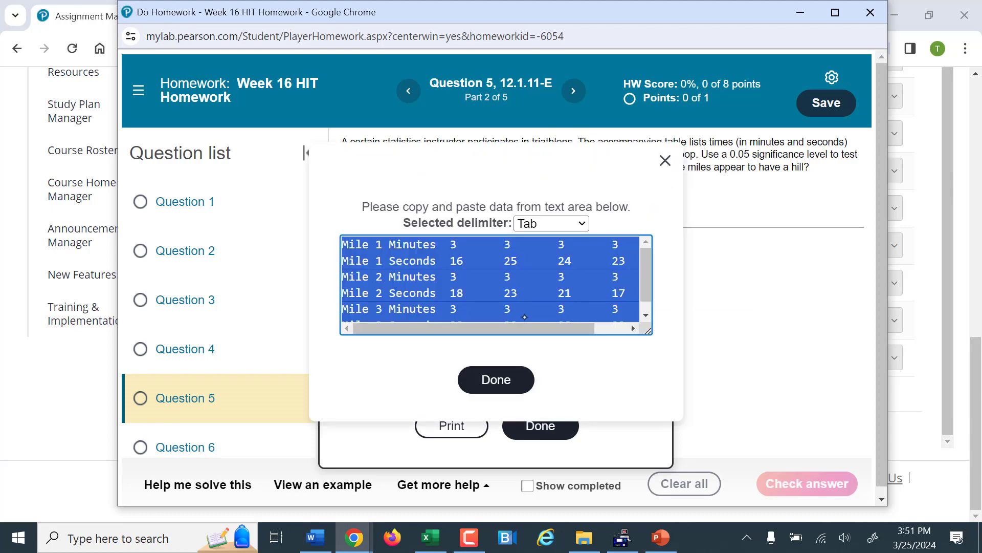
{"action": "right_click", "coordinate": [484, 279]}
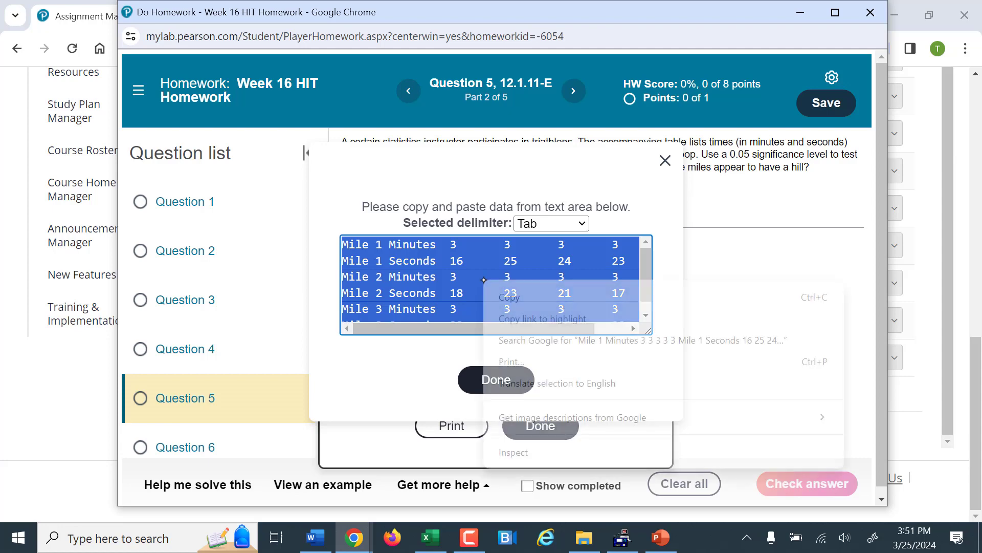
{"action": "left_click", "coordinate": [511, 292]}
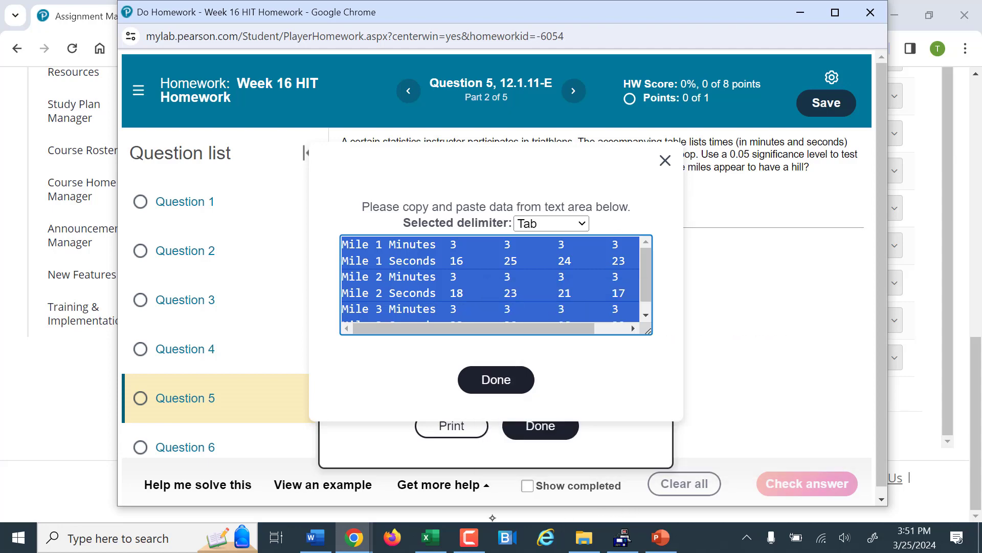
- Switch to the Excel workbook, add a new sheet, and paste the riding times starting at A1
{"action": "left_click", "coordinate": [431, 536]}
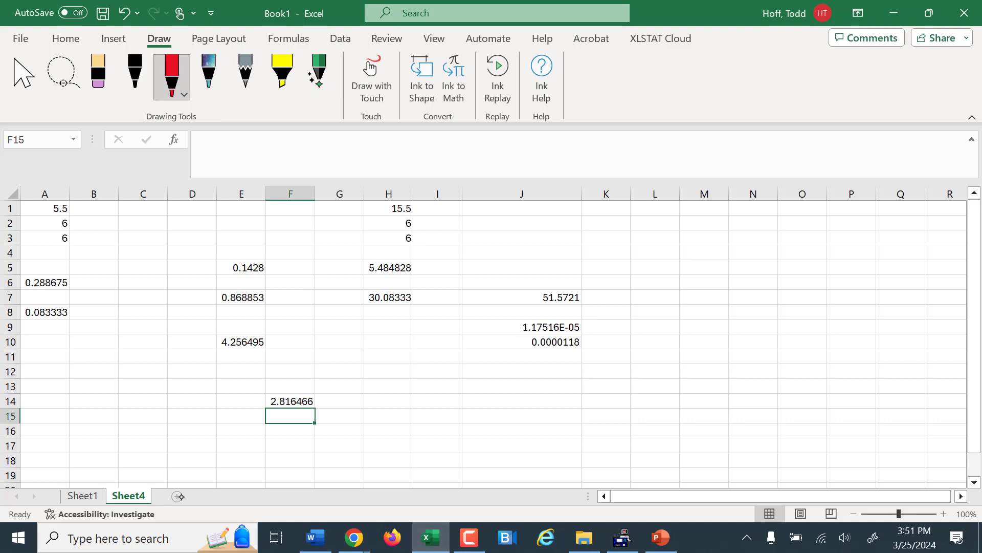
{"action": "left_click", "coordinate": [177, 496]}
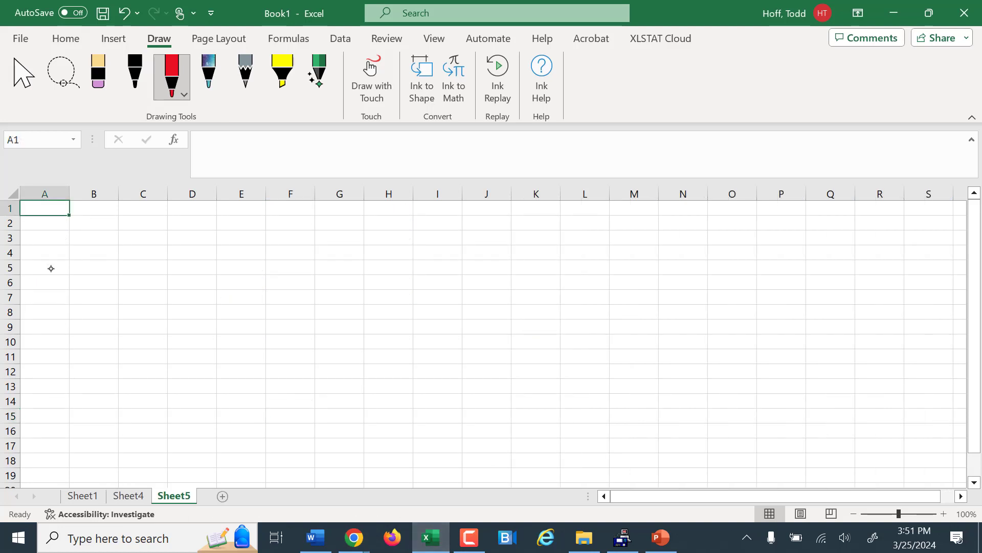
{"action": "key", "text": "ctrl+v"}
{"action": "left_click", "coordinate": [117, 372]}
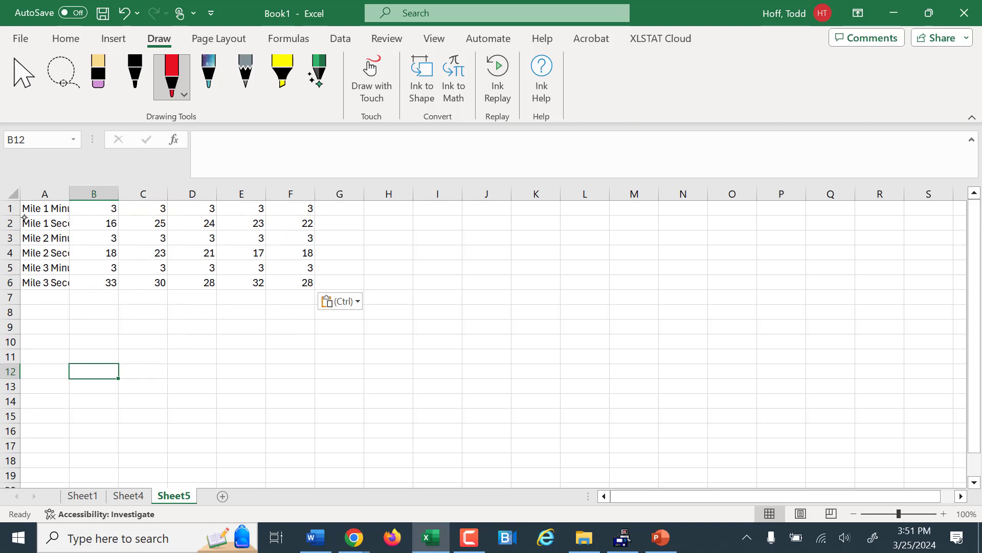
- Examine the paired minutes and seconds entries for Mile 1 in rows 1 and 2
{"action": "left_click_drag", "start_coordinate": [12, 208], "coordinate": [16, 222]}
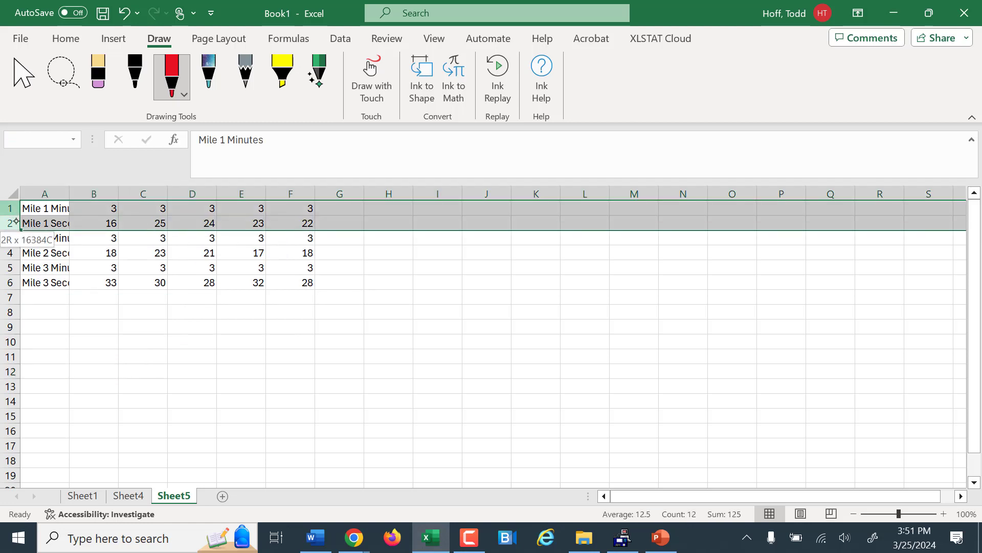
{"action": "left_click", "coordinate": [99, 209]}
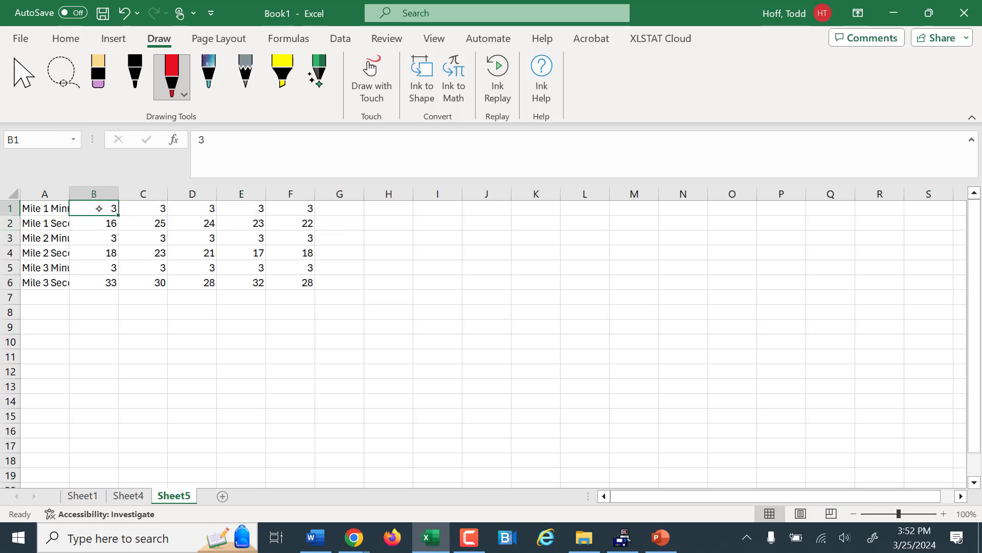
{"action": "left_click", "coordinate": [95, 228]}
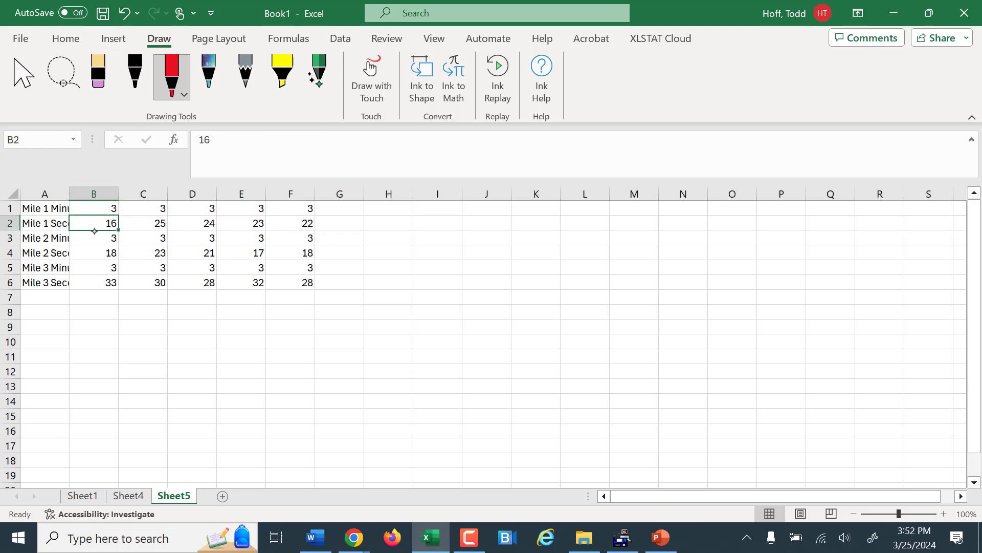
{"action": "left_click_drag", "start_coordinate": [154, 210], "coordinate": [153, 226]}
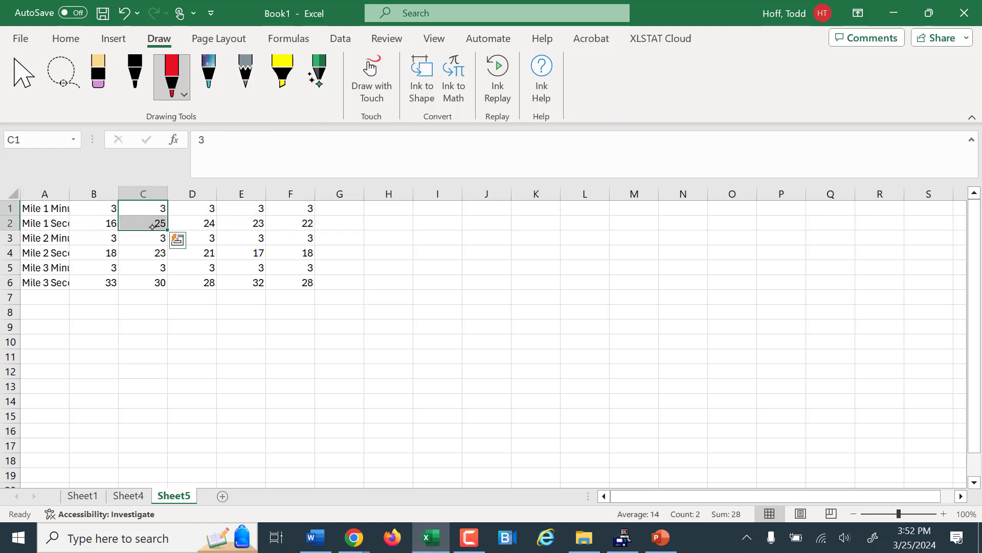
{"action": "left_click", "coordinate": [99, 211]}
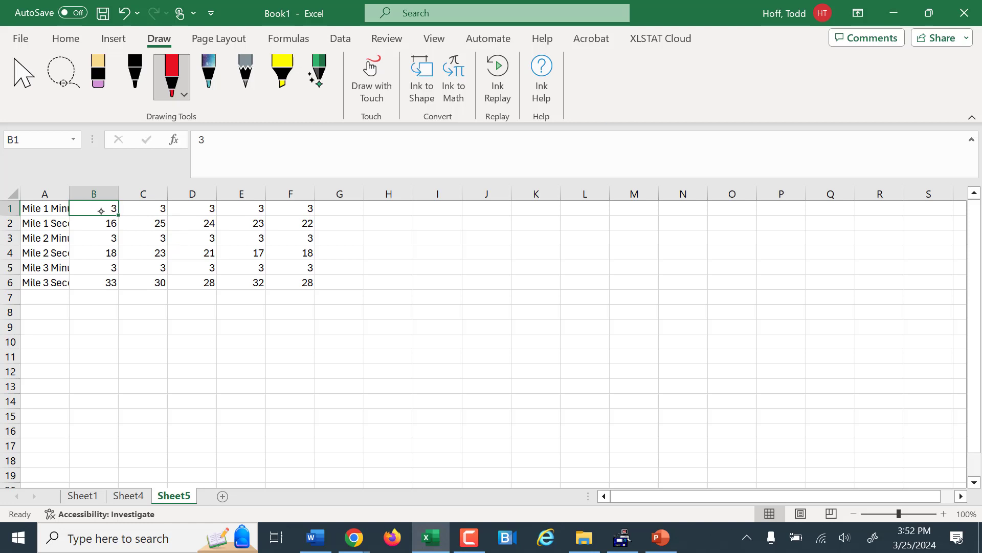
{"action": "left_click", "coordinate": [111, 223]}
{"action": "left_click_drag", "start_coordinate": [112, 208], "coordinate": [110, 221]}
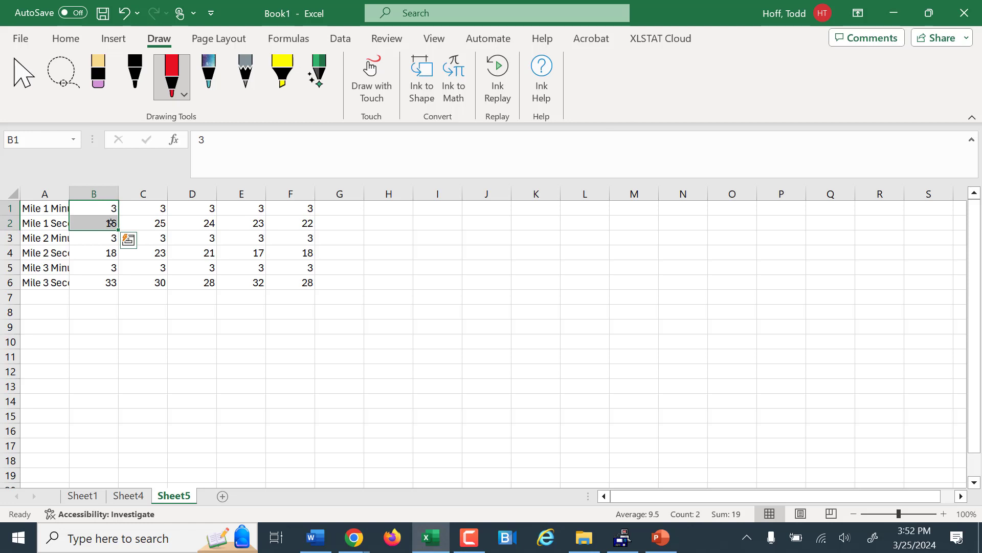
{"action": "left_click_drag", "start_coordinate": [112, 212], "coordinate": [291, 219]}
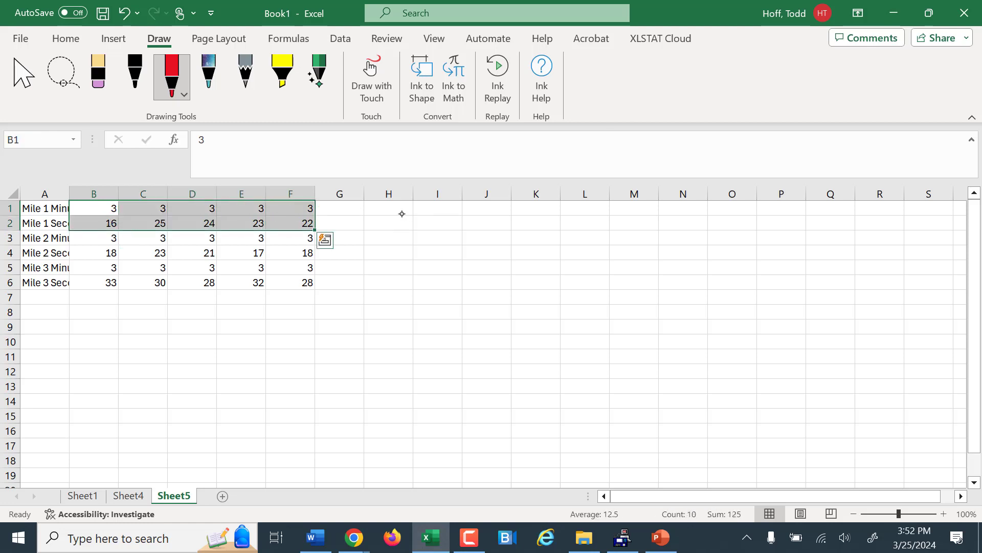
- Enter the heading "mile 1" in H1 and its times in seconds, 196, 205, 204, 203 and 202, in H2:H6
{"action": "left_click", "coordinate": [402, 213]}
{"action": "type", "text": "mile"}
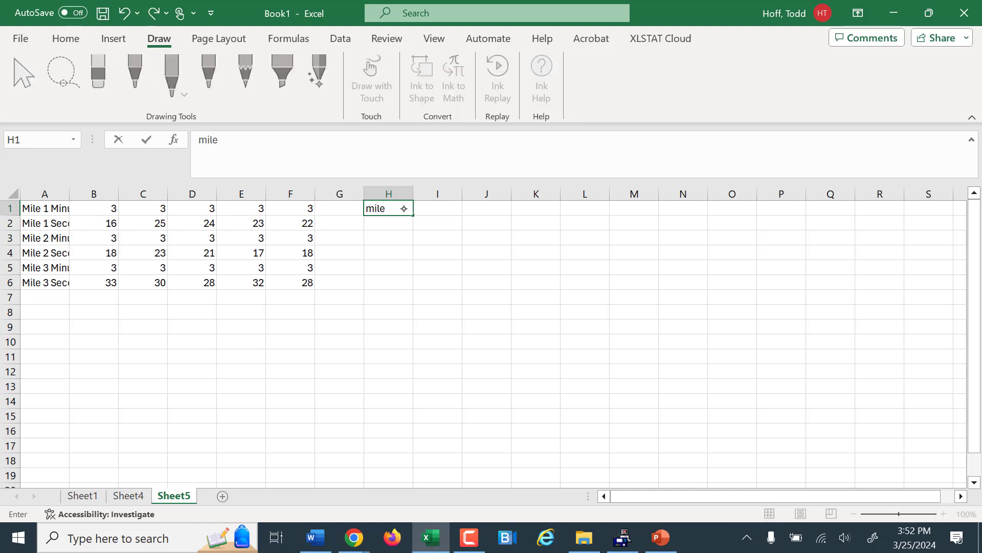
{"action": "type", "text": " 1"}
{"action": "key", "text": "Return"}
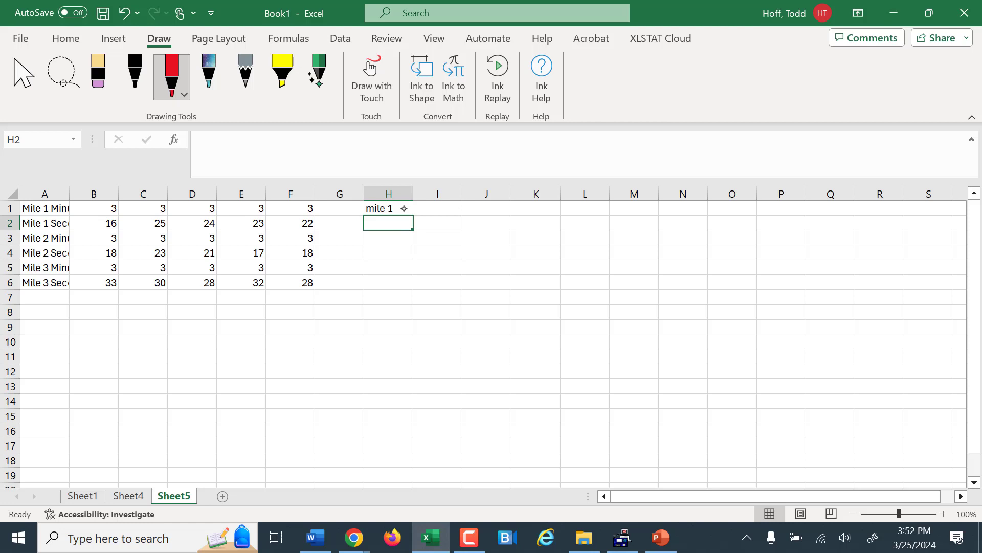
{"action": "type", "text": "196"}
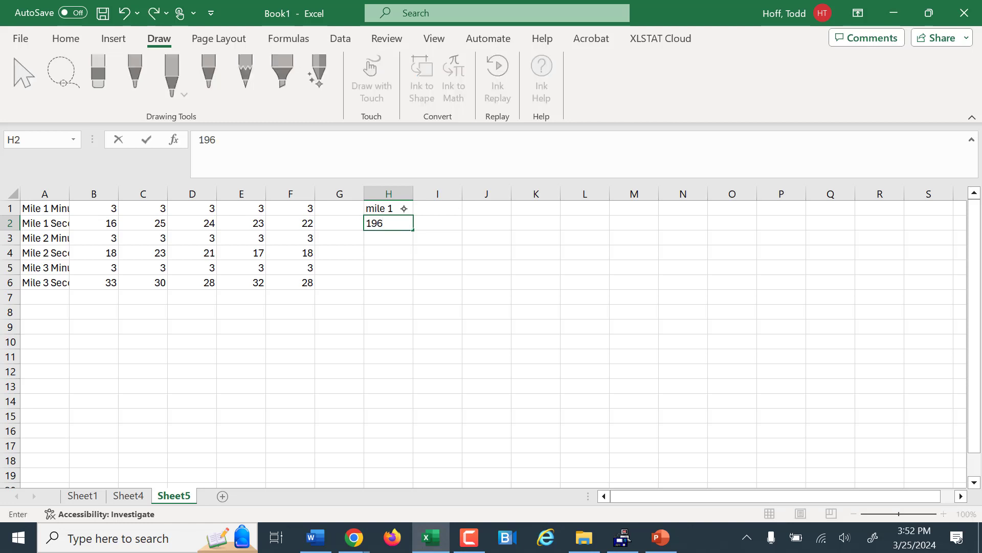
{"action": "key", "text": "Return"}
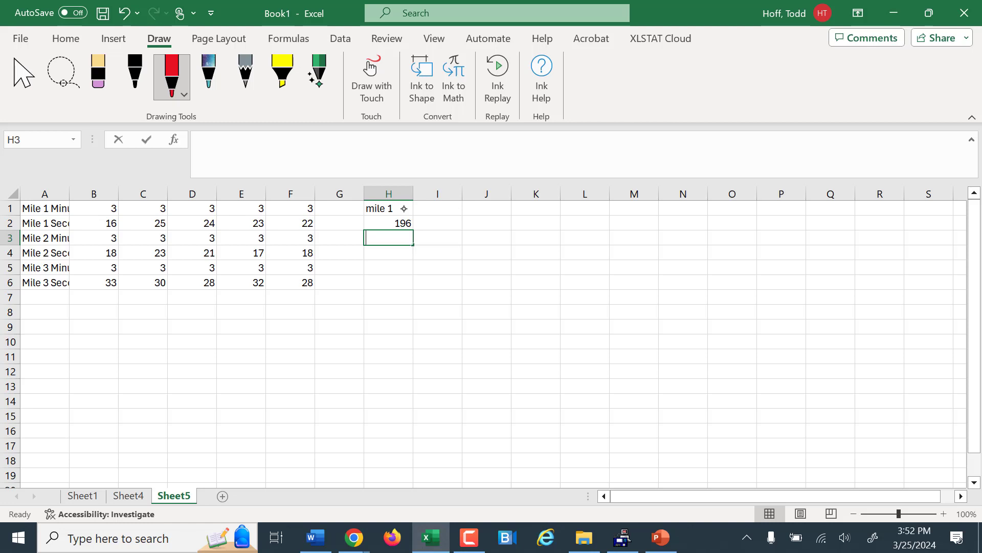
{"action": "type", "text": "205"}
{"action": "key", "text": "Return"}
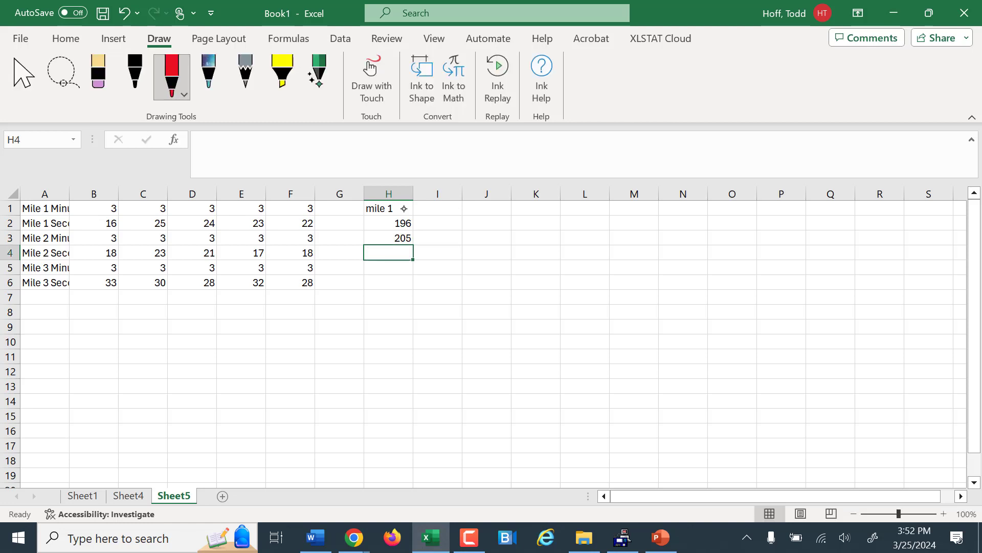
{"action": "type", "text": "204"}
{"action": "key", "text": "Return"}
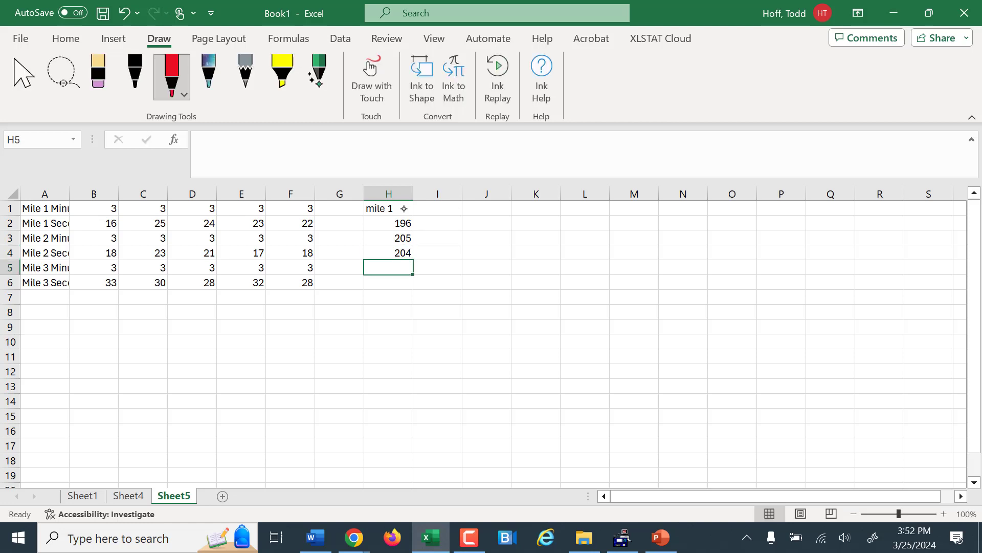
{"action": "type", "text": "203"}
{"action": "key", "text": "Return"}
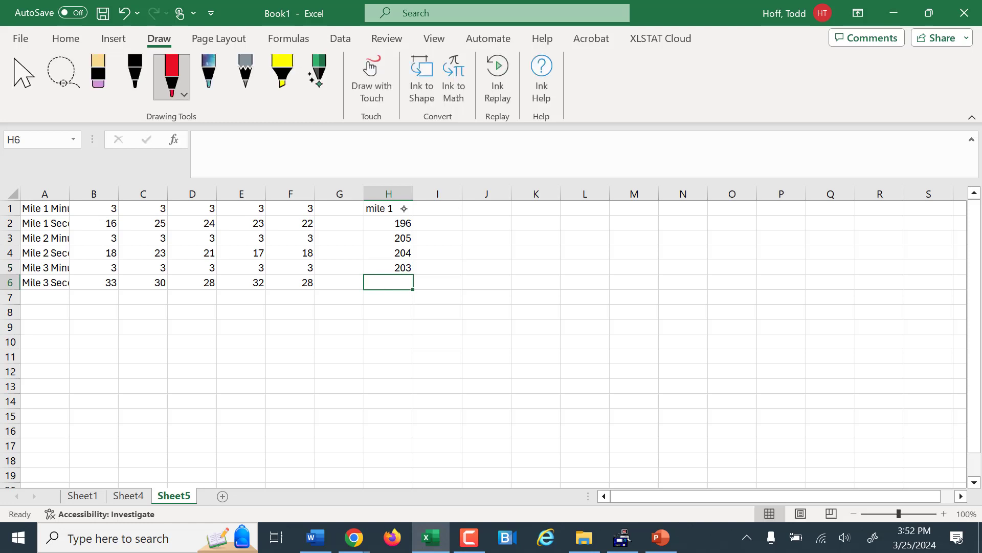
{"action": "type", "text": "202"}
{"action": "key", "text": "Return"}
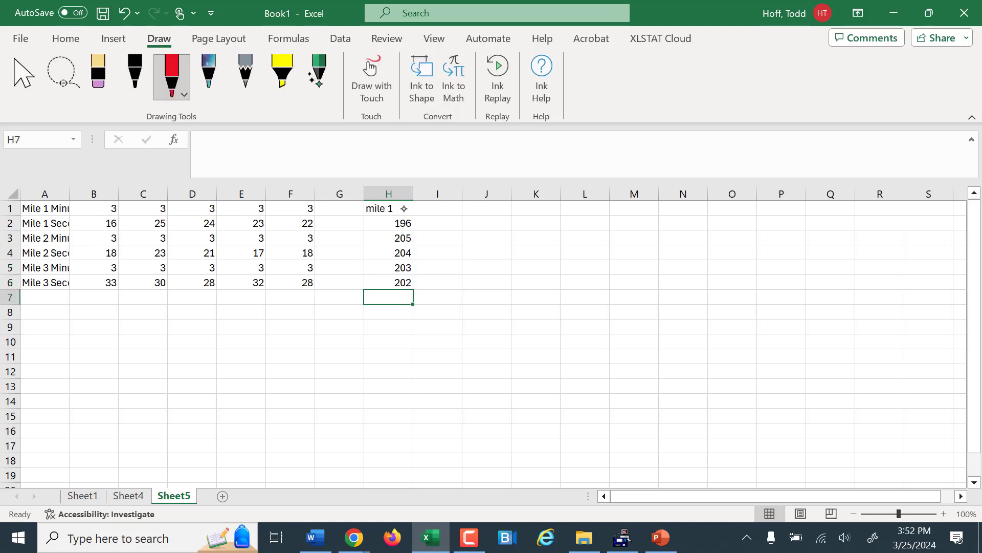
{"action": "left_click_drag", "start_coordinate": [79, 209], "coordinate": [277, 224]}
- Enter the heading "Mile 2" in cell I1, beside the Mile 1 heading
{"action": "left_click", "coordinate": [429, 208]}
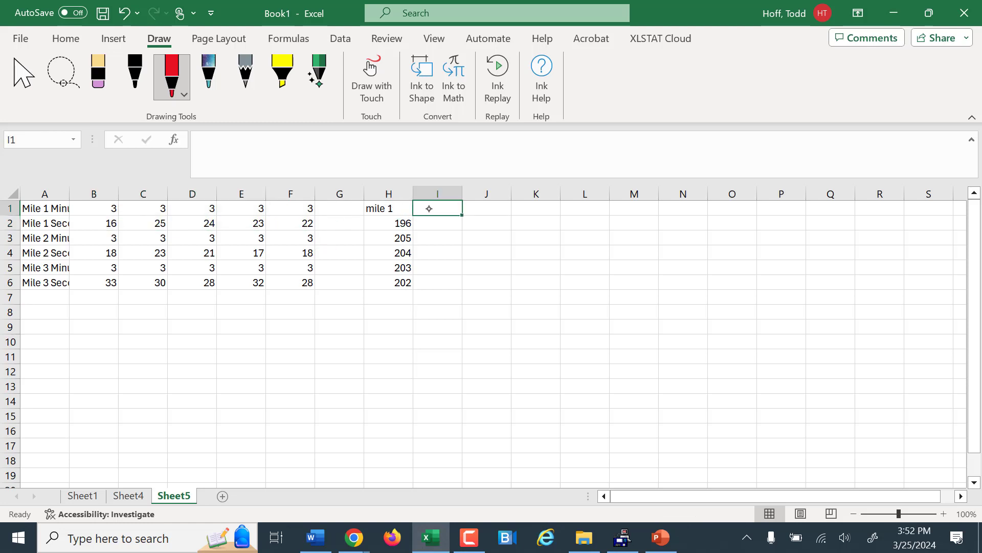
{"action": "type", "text": "Mile"}
{"action": "key", "text": "Return"}
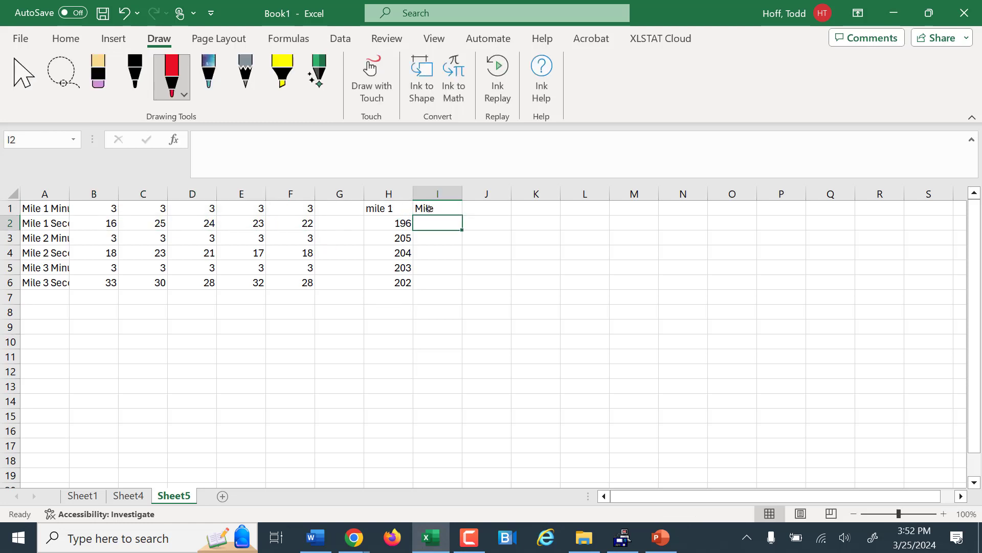
{"action": "left_click", "coordinate": [445, 208]}
{"action": "left_click", "coordinate": [359, 145]}
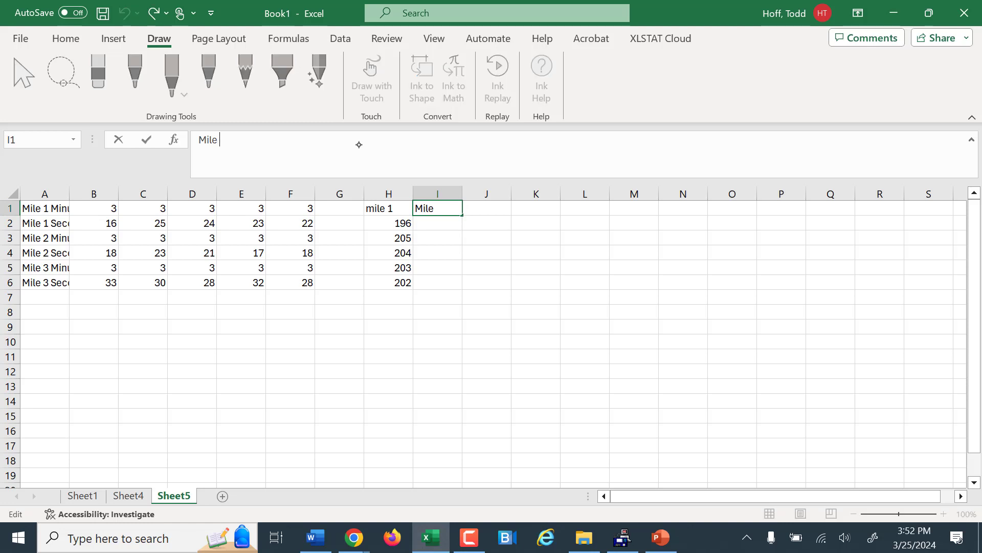
{"action": "type", "text": "2"}
{"action": "key", "text": "Return"}
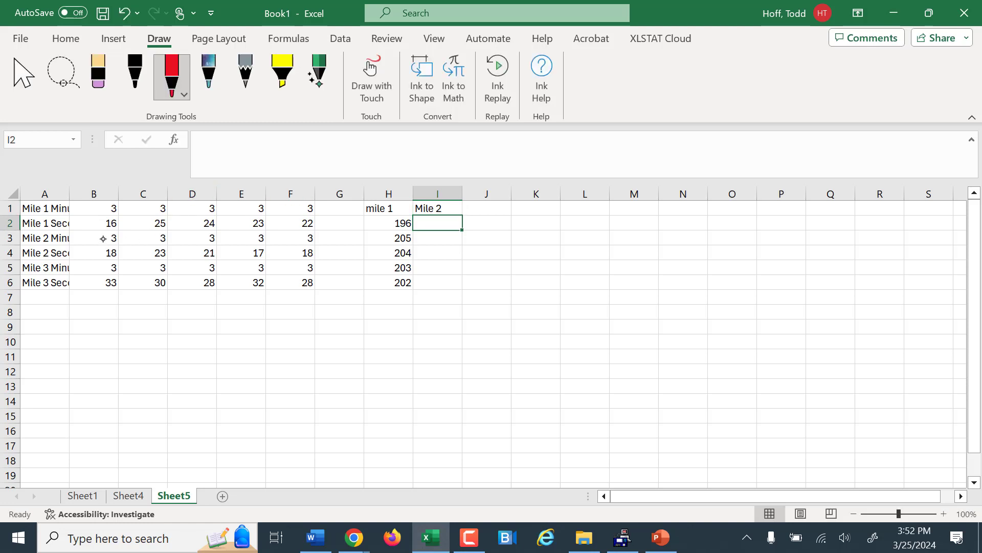
- Enter the Mile 2 times in seconds, 198, 202, 201, 197 and 198, in I2:I6
{"action": "left_click_drag", "start_coordinate": [104, 239], "coordinate": [108, 253]}
{"action": "left_click", "coordinate": [439, 223]}
{"action": "type", "text": "198"}
{"action": "key", "text": "Return"}
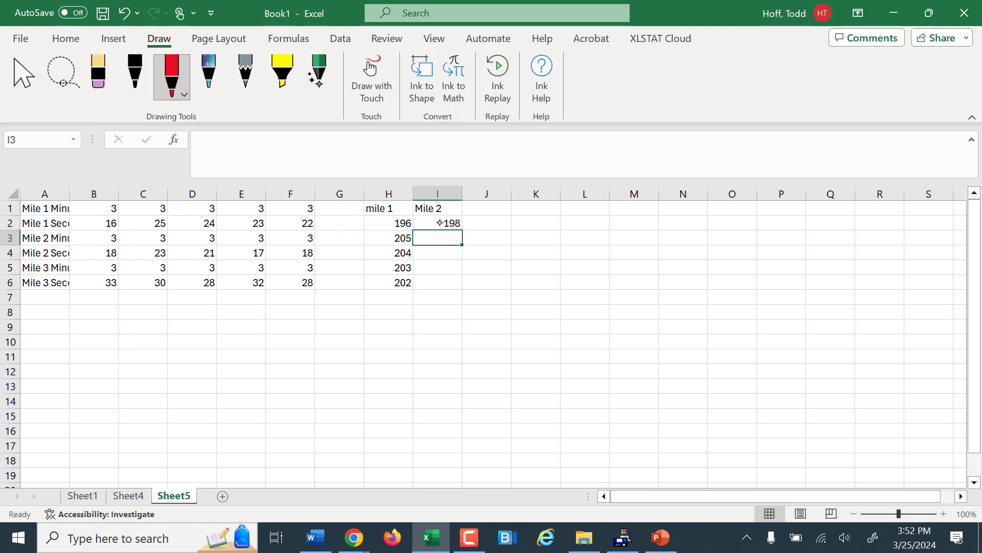
{"action": "type", "text": "202"}
{"action": "key", "text": "Return"}
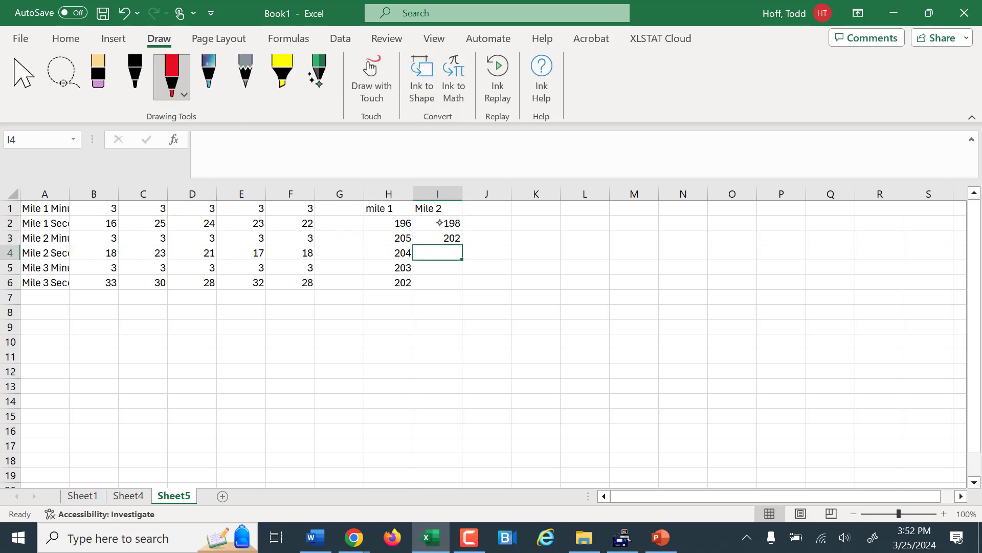
{"action": "type", "text": "201"}
{"action": "key", "text": "Return"}
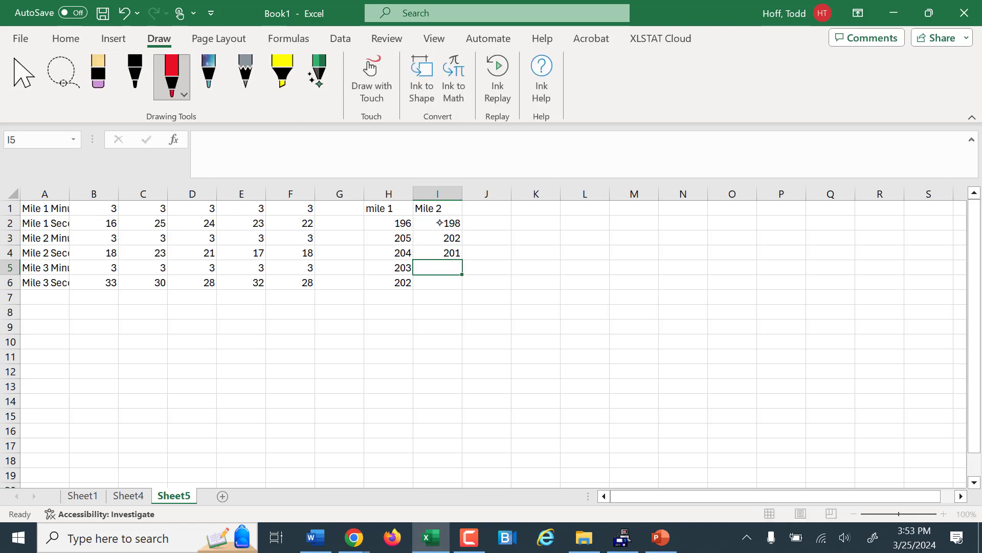
{"action": "type", "text": "197"}
{"action": "key", "text": "Return"}
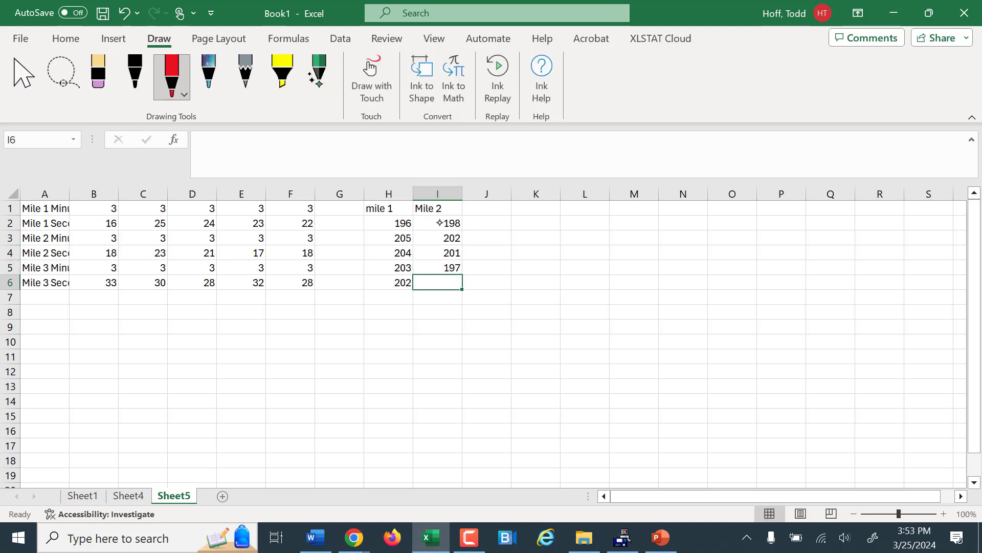
{"action": "type", "text": "198"}
{"action": "key", "text": "Return"}
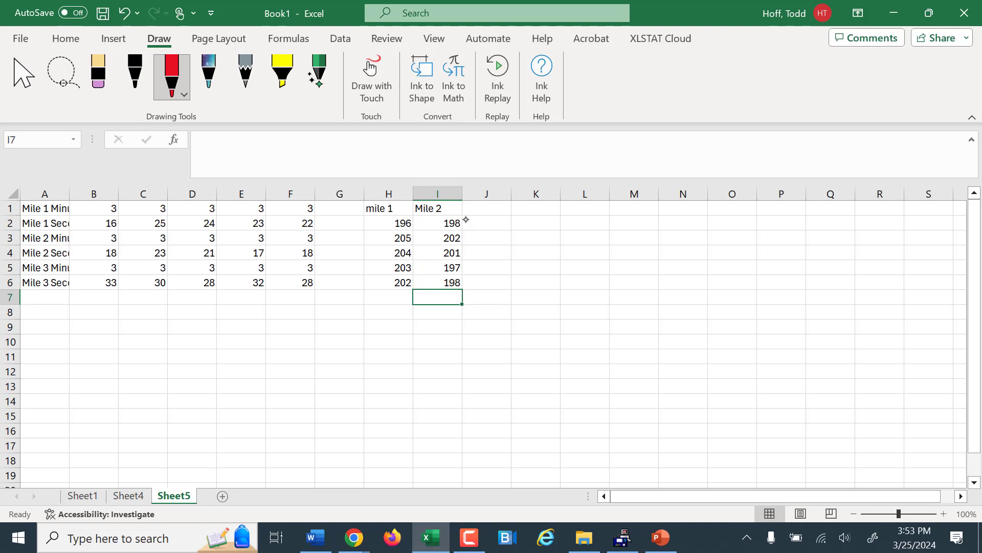
- Enter the heading "Mile 3" in cell J1, beside the Mile 2 heading
{"action": "left_click", "coordinate": [482, 208]}
{"action": "type", "text": "Mile 3"}
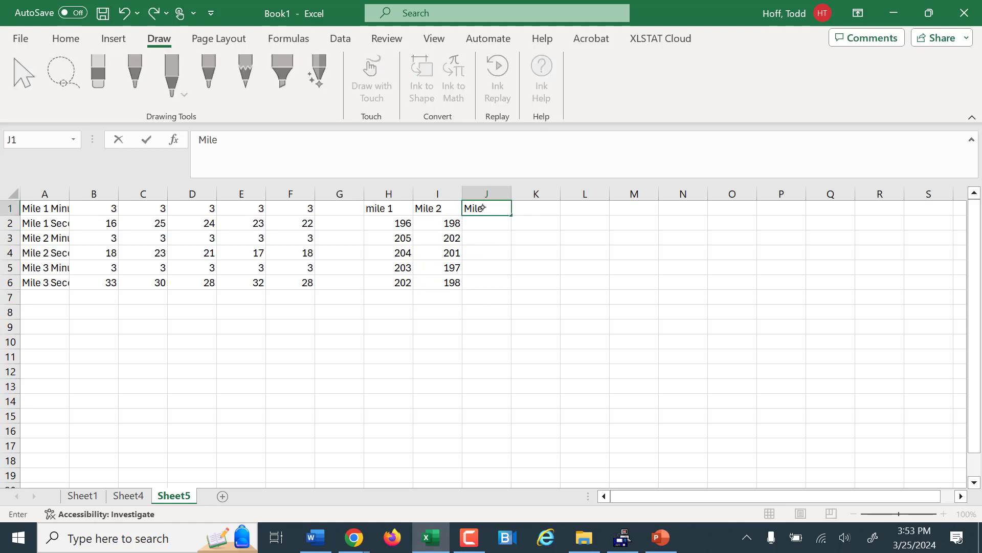
{"action": "key", "text": "Return"}
{"action": "left_click_drag", "start_coordinate": [113, 268], "coordinate": [110, 281]}
- Enter the Mile 3 times in seconds, 213, 210, 208, 212 and 208, in J2:J6
{"action": "left_click", "coordinate": [488, 225]}
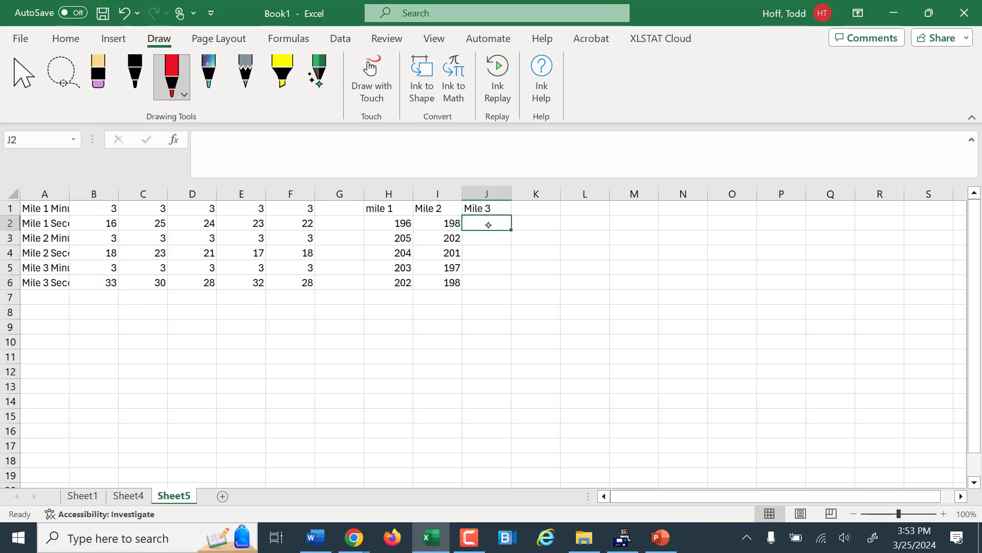
{"action": "type", "text": "213"}
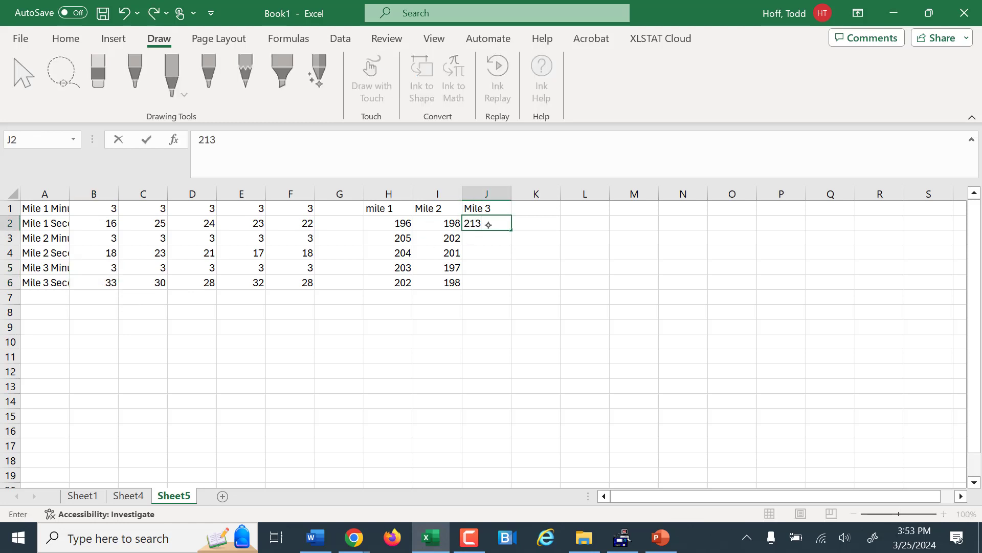
{"action": "key", "text": "Return"}
{"action": "type", "text": "210"}
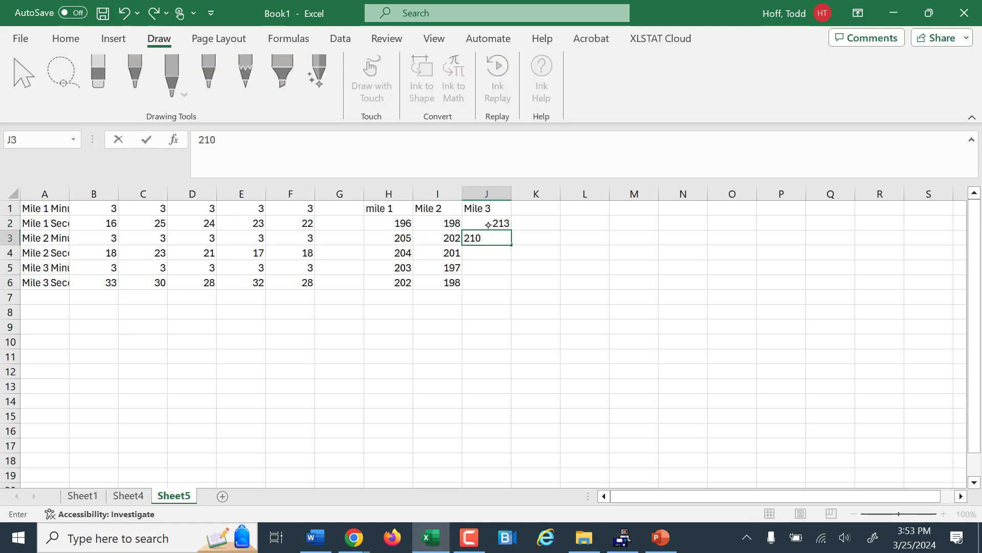
{"action": "key", "text": "Return"}
{"action": "type", "text": "208"}
{"action": "key", "text": "Return"}
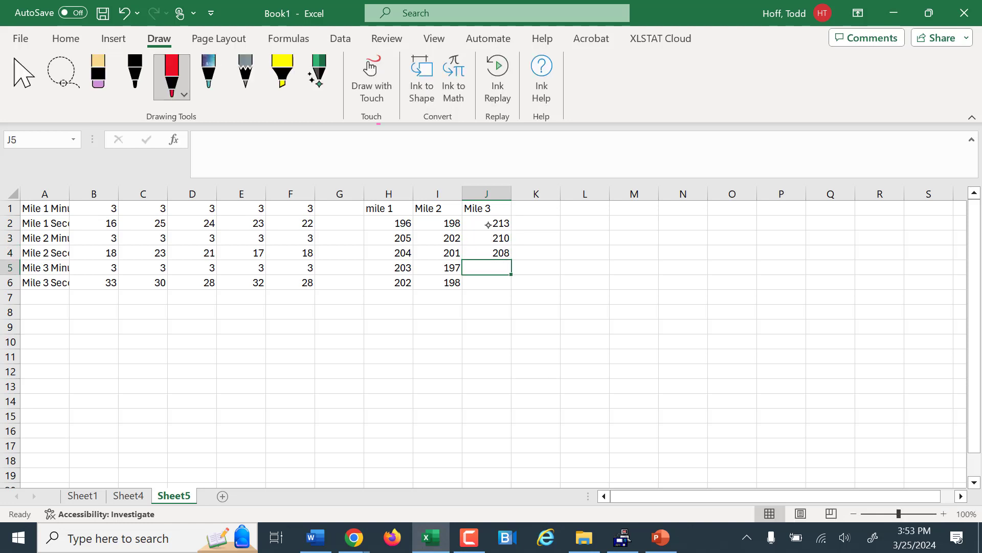
{"action": "type", "text": "212"}
{"action": "key", "text": "Return"}
{"action": "type", "text": "208"}
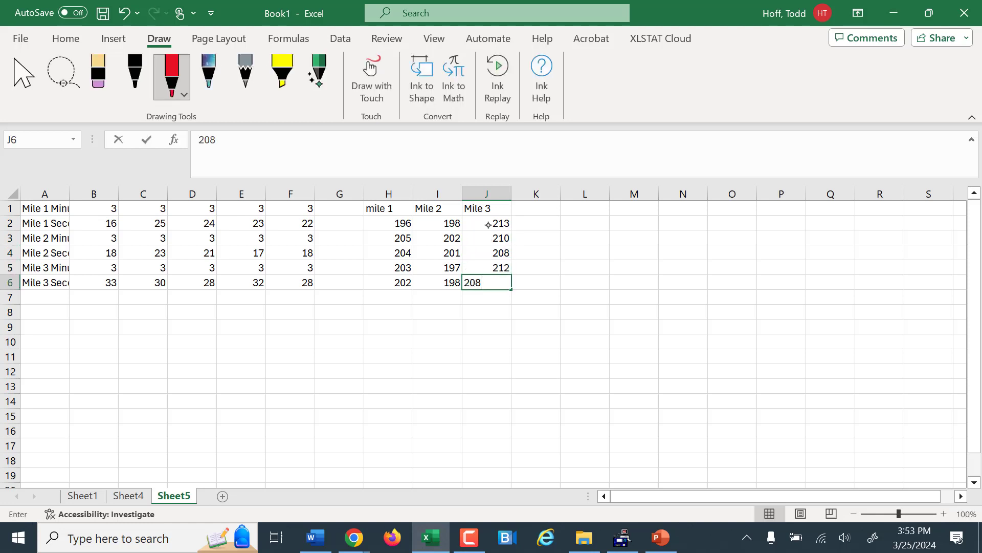
{"action": "key", "text": "Return"}
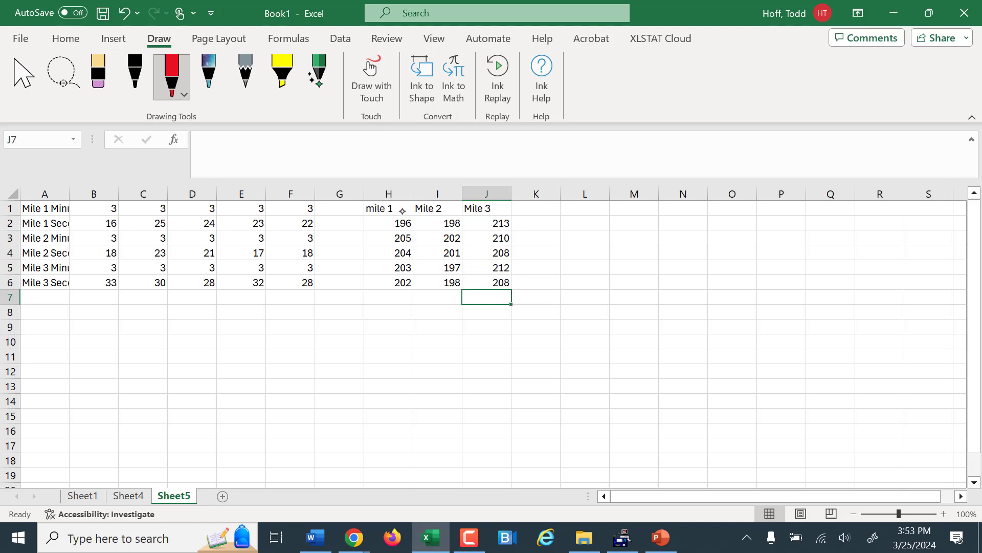
- Select the converted times in H1:J6 and open the Anova: Single Factor tool from Data Analysis
{"action": "left_click_drag", "start_coordinate": [402, 211], "coordinate": [490, 284]}
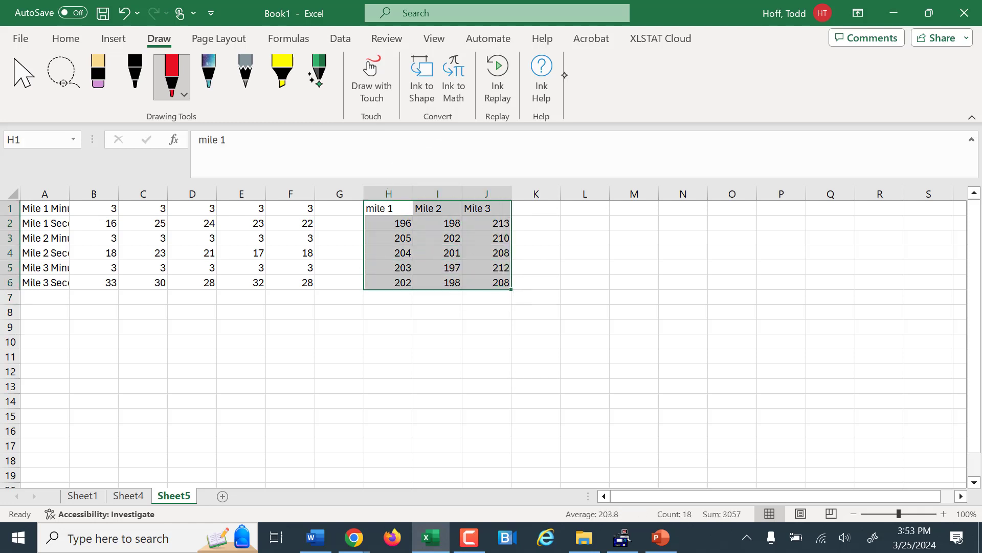
{"action": "key", "text": "F10"}
{"action": "left_click", "coordinate": [338, 39]}
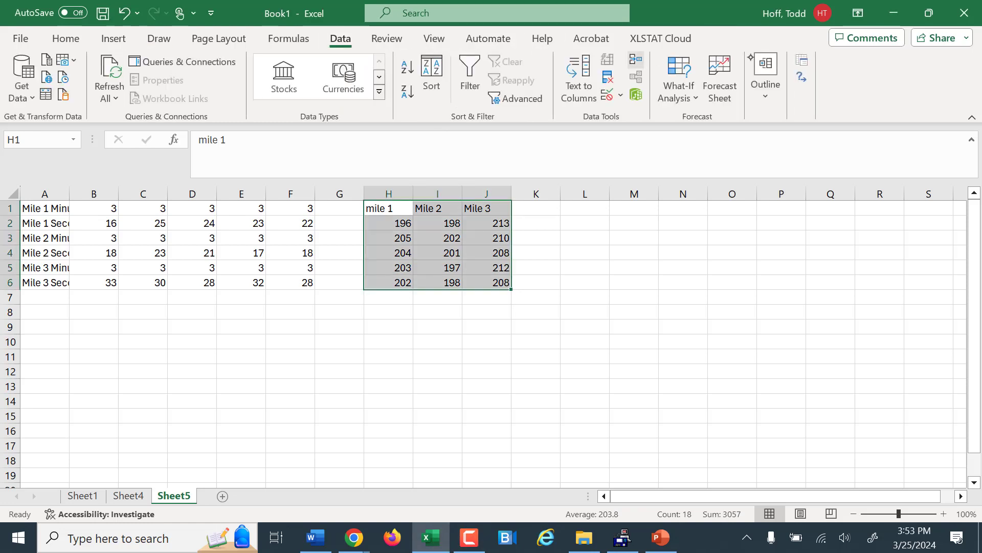
{"action": "left_click", "coordinate": [802, 60]}
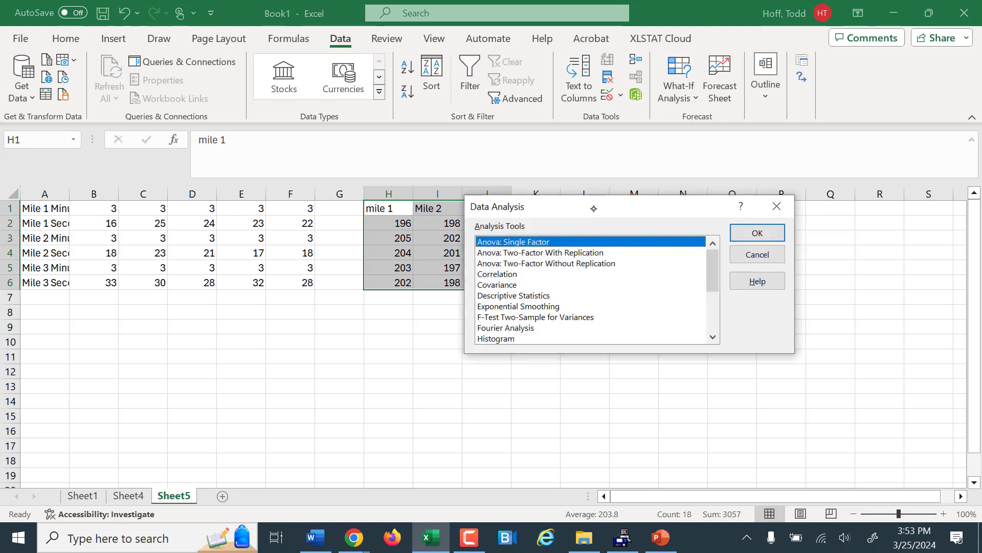
{"action": "left_click", "coordinate": [752, 236]}
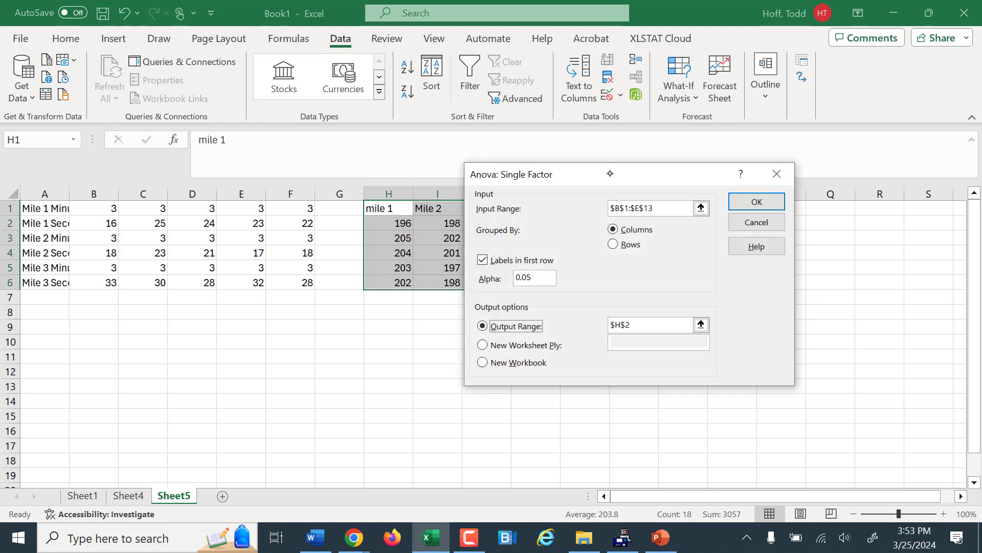
- Run the single-factor ANOVA on input range H1:J6 with the output range starting at H12
{"action": "left_click_drag", "start_coordinate": [619, 173], "coordinate": [733, 173]}
{"action": "left_click_drag", "start_coordinate": [777, 201], "coordinate": [718, 204]}
{"action": "key", "text": "BackSpace"}
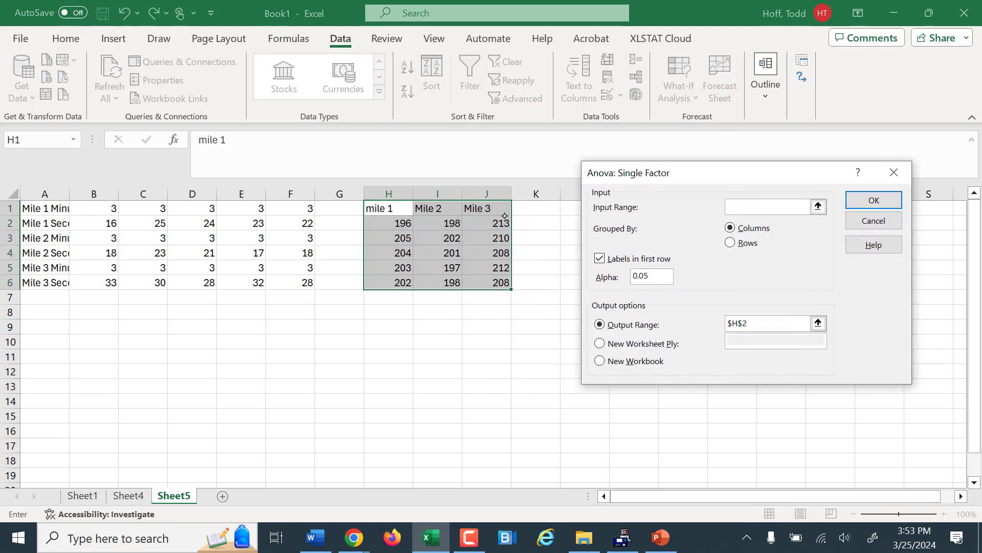
{"action": "left_click_drag", "start_coordinate": [397, 211], "coordinate": [487, 287]}
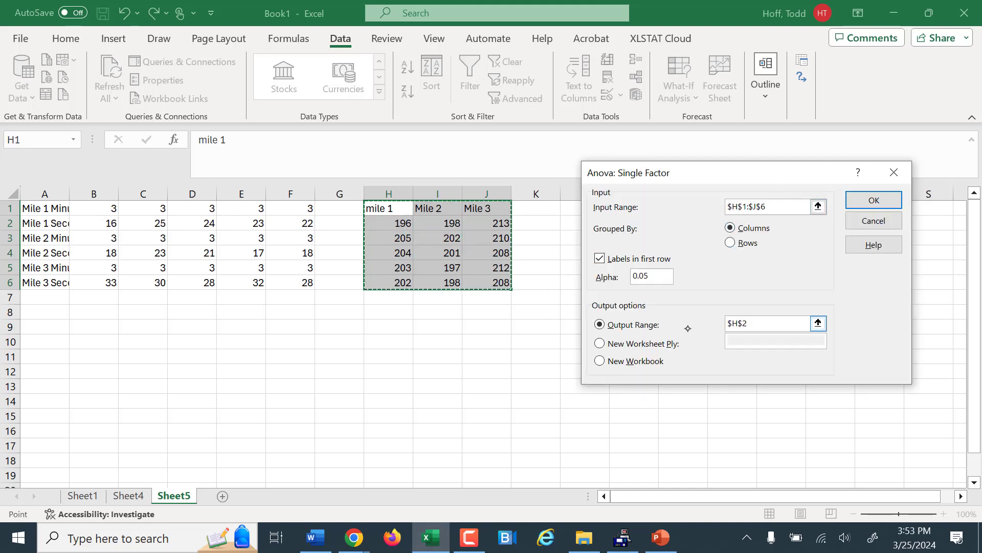
{"action": "left_click_drag", "start_coordinate": [753, 323], "coordinate": [723, 323]}
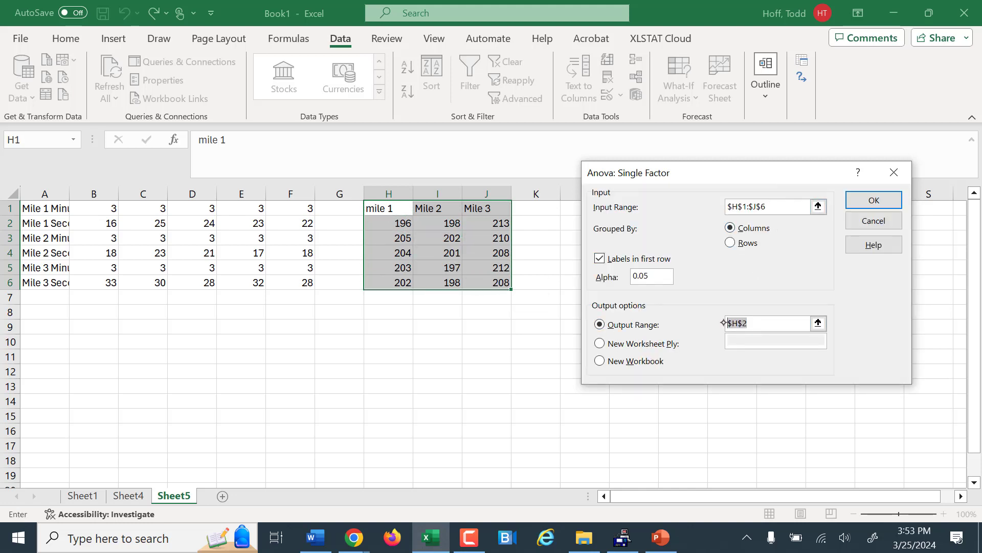
{"action": "key", "text": "BackSpace"}
{"action": "left_click", "coordinate": [389, 372]}
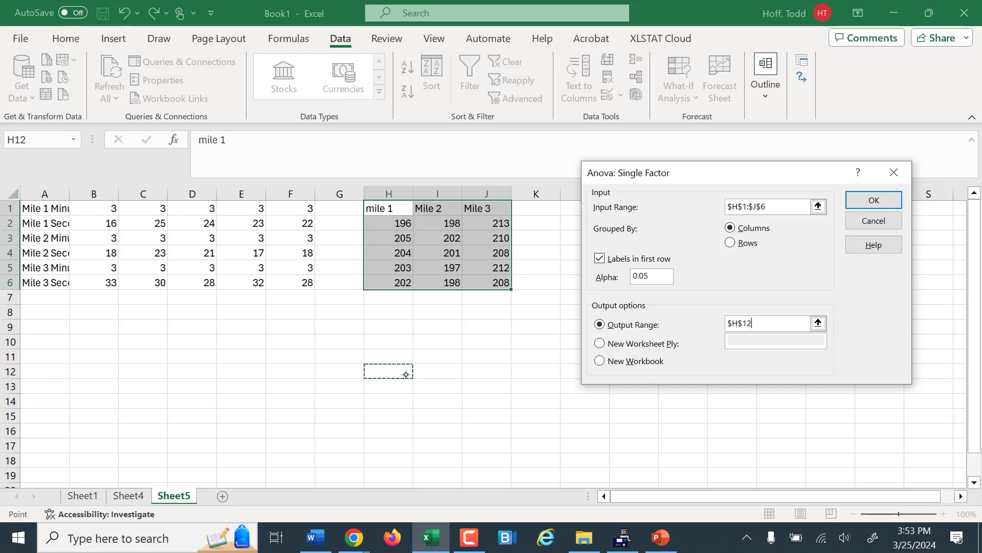
{"action": "left_click", "coordinate": [860, 201]}
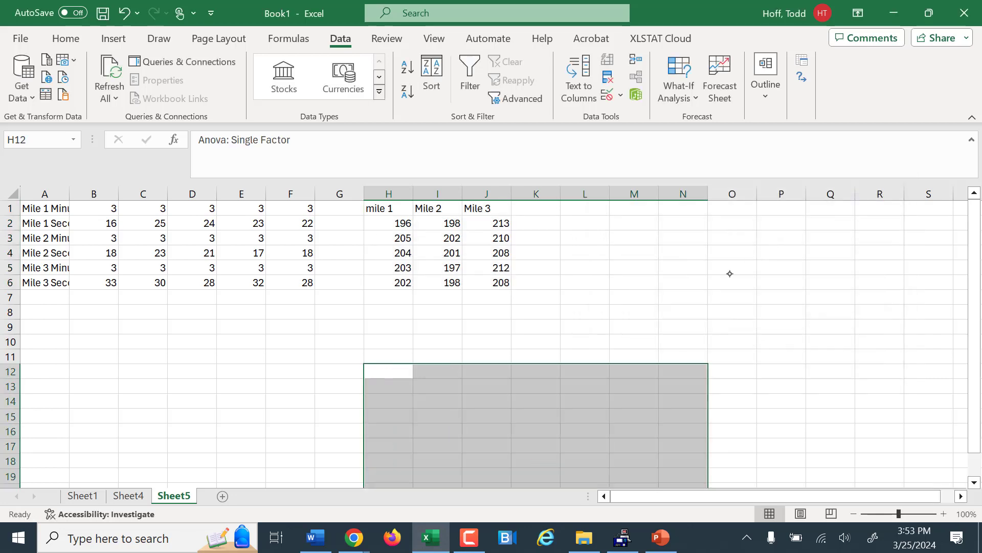
- Locate the F statistic in the ANOVA output and return to the Chrome homework window, closing its riding times data pop-ups
{"action": "scroll", "coordinate": [722, 281], "scroll_direction": "down", "scroll_amount": 3}
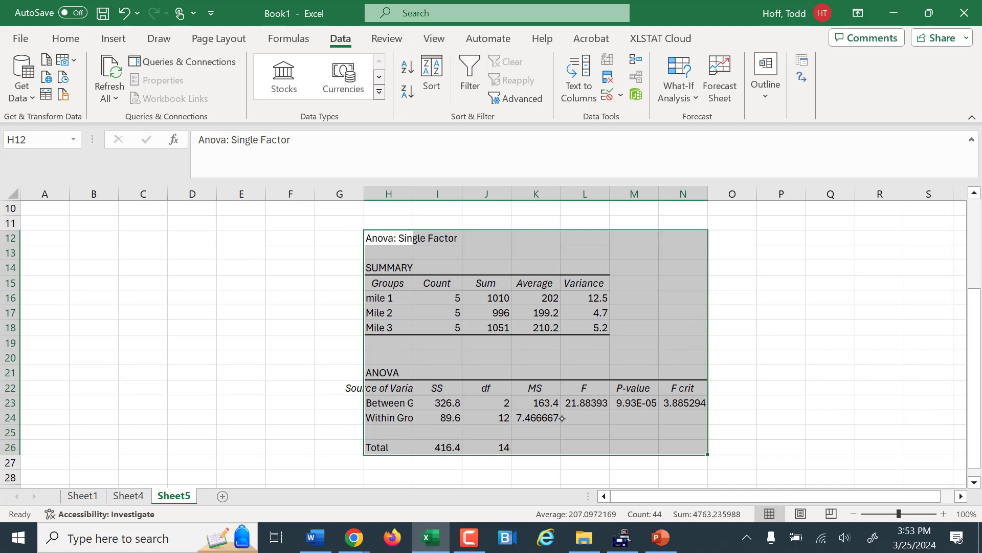
{"action": "left_click", "coordinate": [574, 400]}
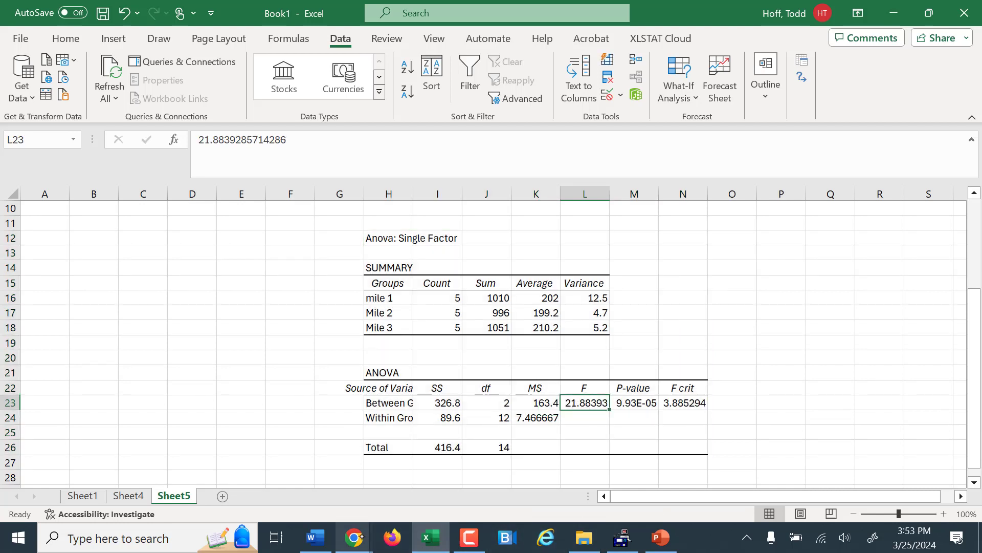
{"action": "left_click", "coordinate": [354, 538]}
{"action": "left_click", "coordinate": [425, 461]}
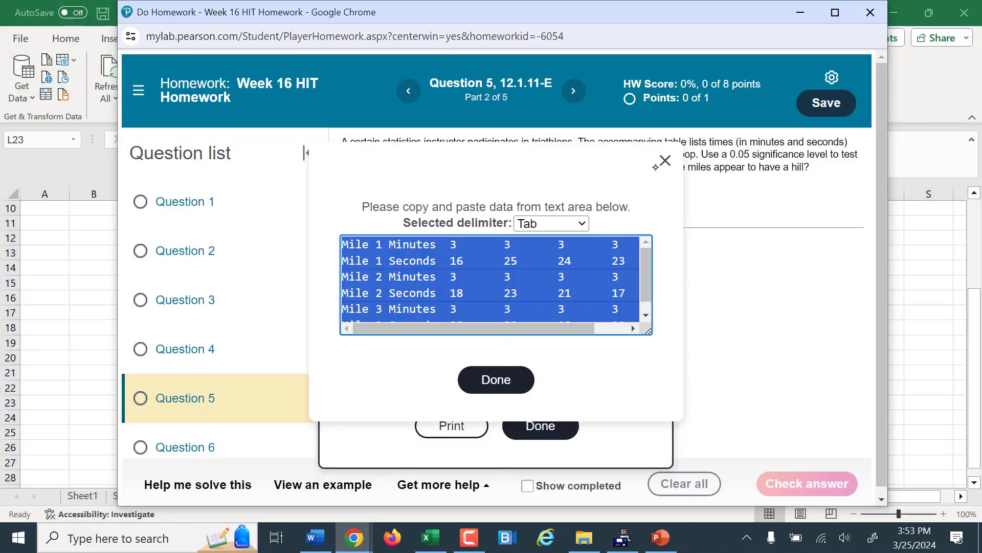
{"action": "left_click", "coordinate": [519, 380]}
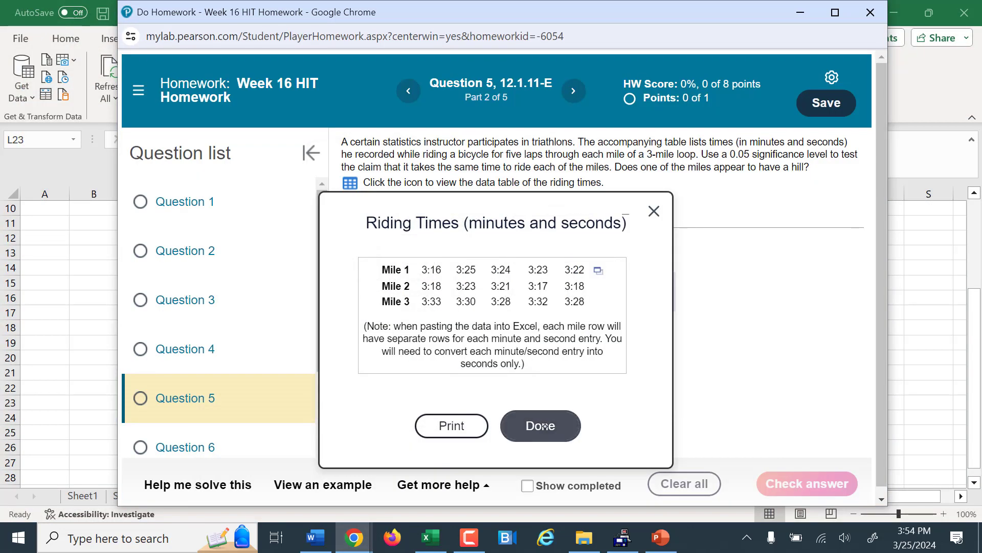
{"action": "left_click", "coordinate": [544, 425]}
- Submit 21.88 as the test statistic for Question 5 and dismiss the feedback
{"action": "left_click", "coordinate": [435, 352]}
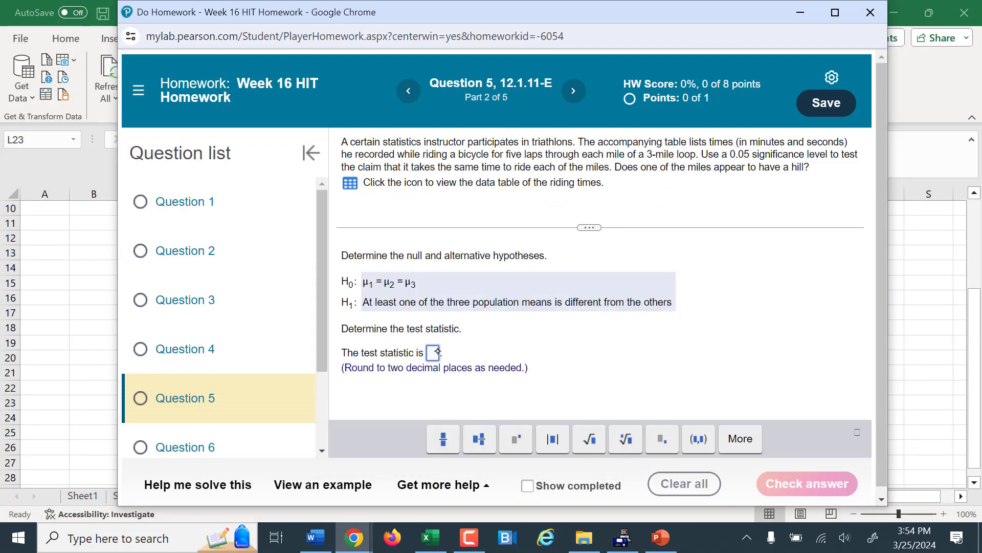
{"action": "type", "text": "27.88"}
{"action": "key", "text": "Return"}
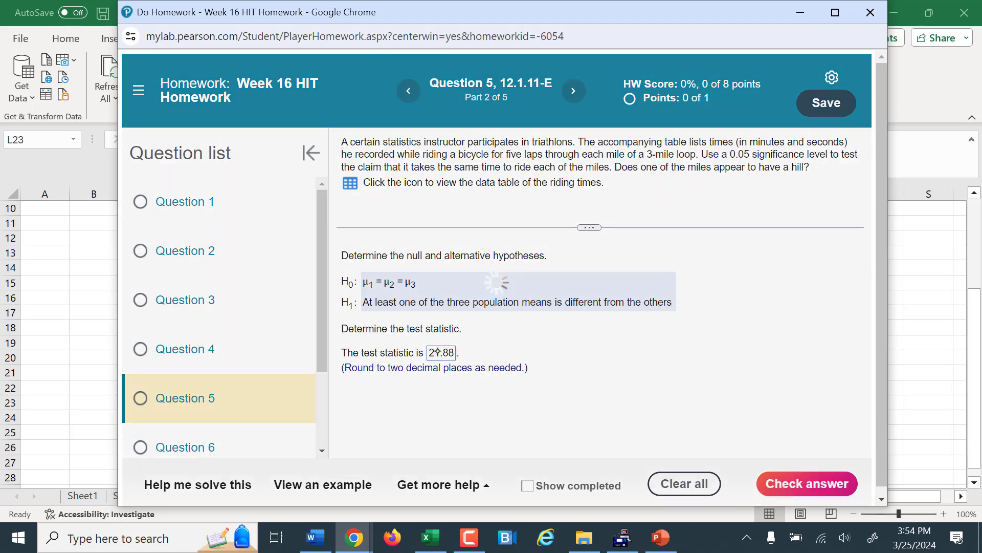
{"action": "left_click", "coordinate": [687, 187]}
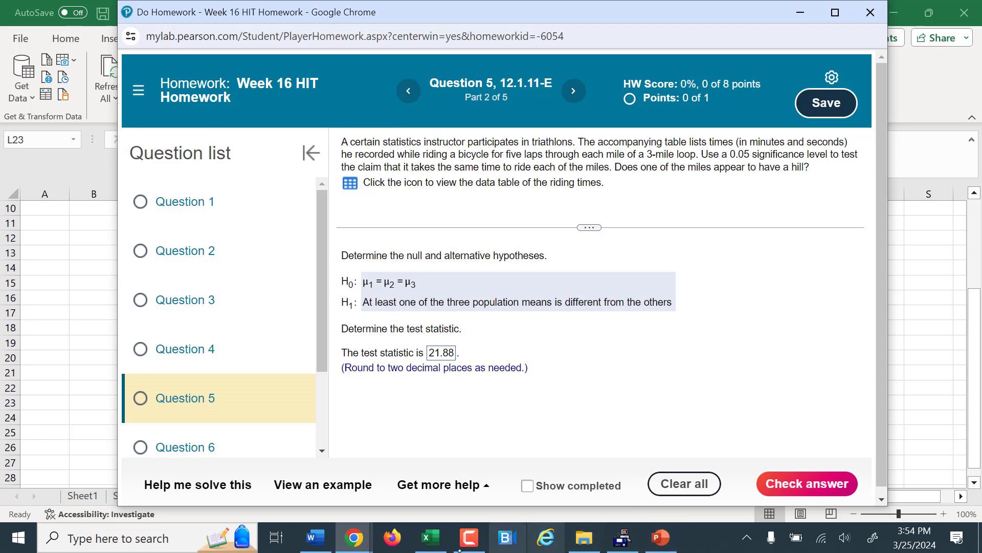
- Compare the F statistic in the Excel ANOVA table with the test statistic entered in the homework
{"action": "left_click", "coordinate": [430, 537]}
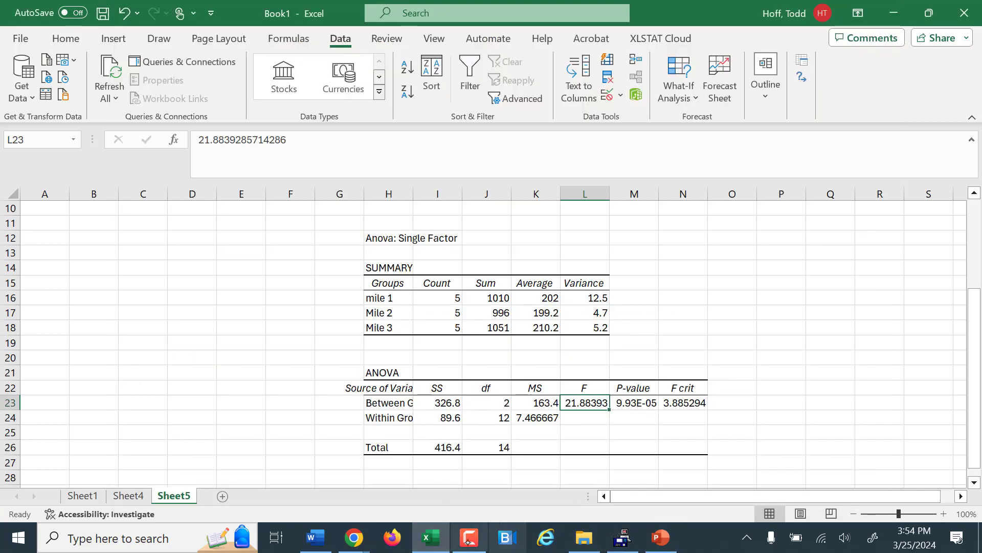
{"action": "mouse_move", "coordinate": [354, 538]}
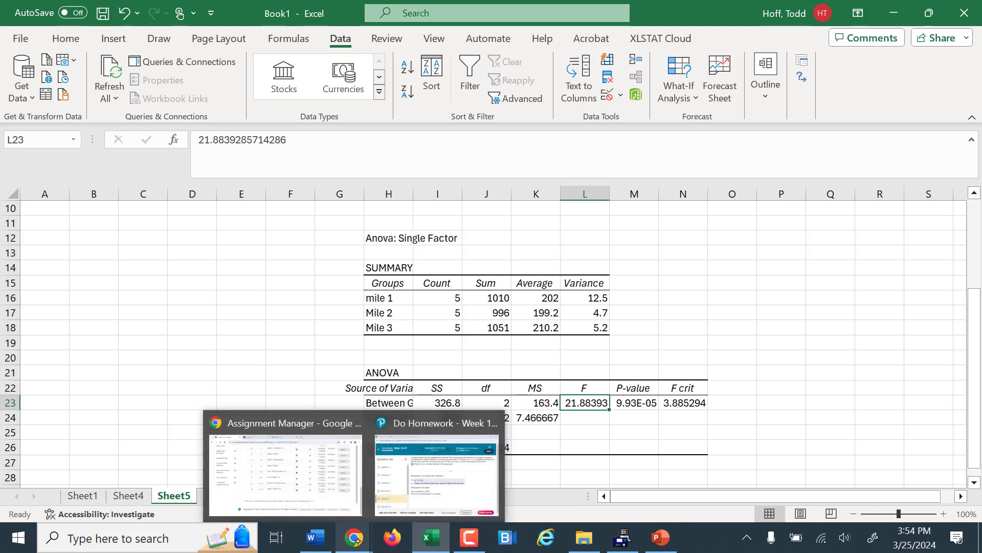
{"action": "left_click", "coordinate": [354, 538]}
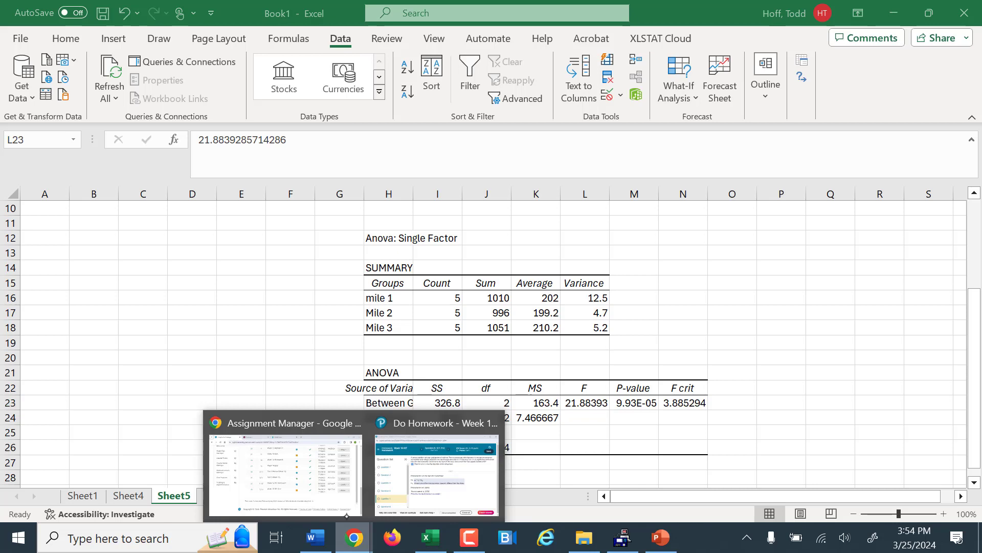
{"action": "left_click", "coordinate": [436, 473]}
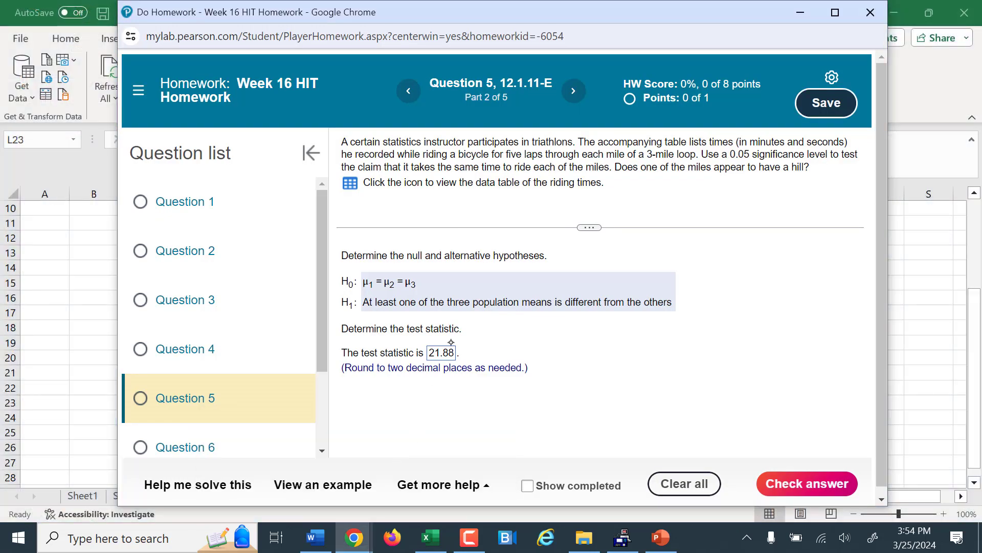
{"action": "left_click", "coordinate": [453, 354]}
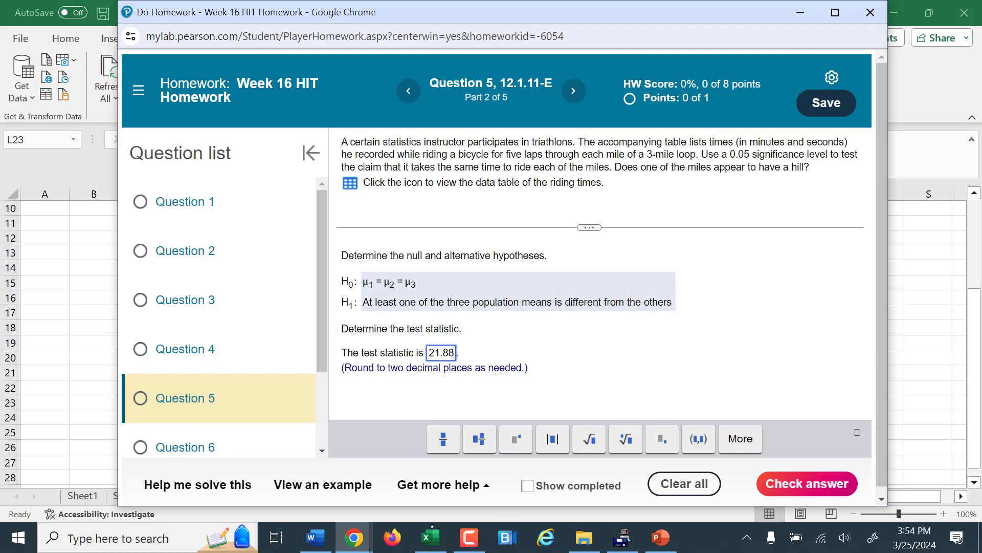
{"action": "left_click", "coordinate": [430, 537]}
{"action": "left_click", "coordinate": [392, 538]}
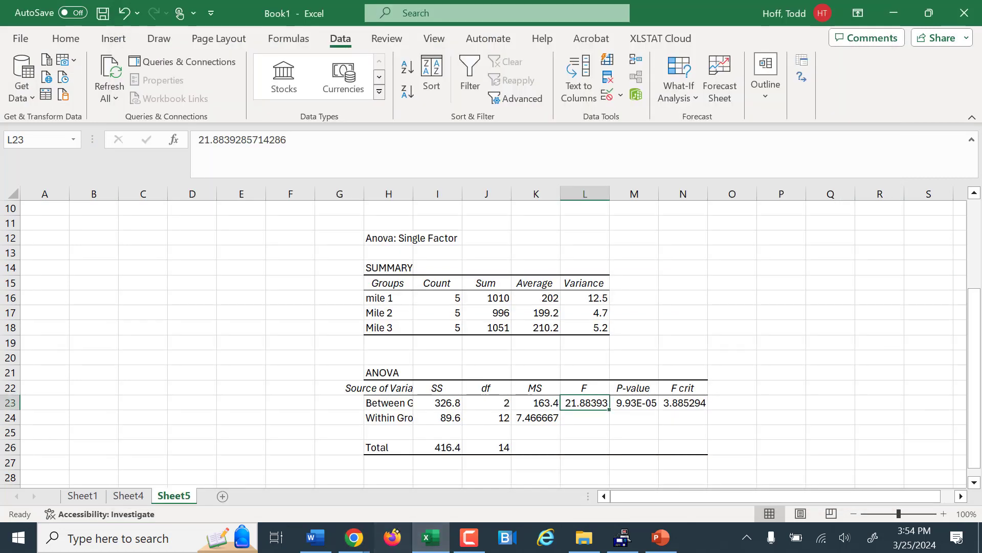
{"action": "left_click", "coordinate": [970, 20]}
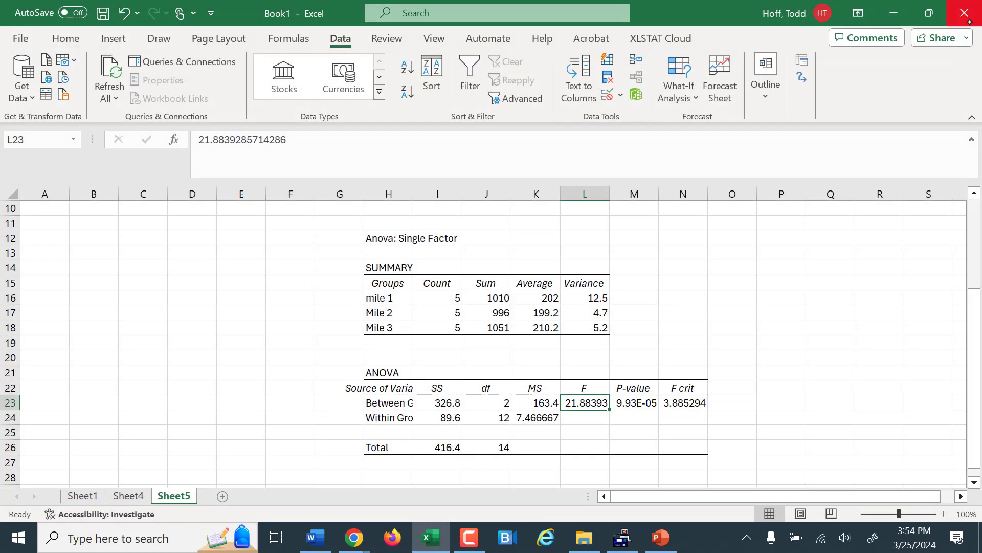
- Return to the Chrome homework window, try 21.89 as the test statistic and dismiss the feedback
{"action": "left_click", "coordinate": [354, 537]}
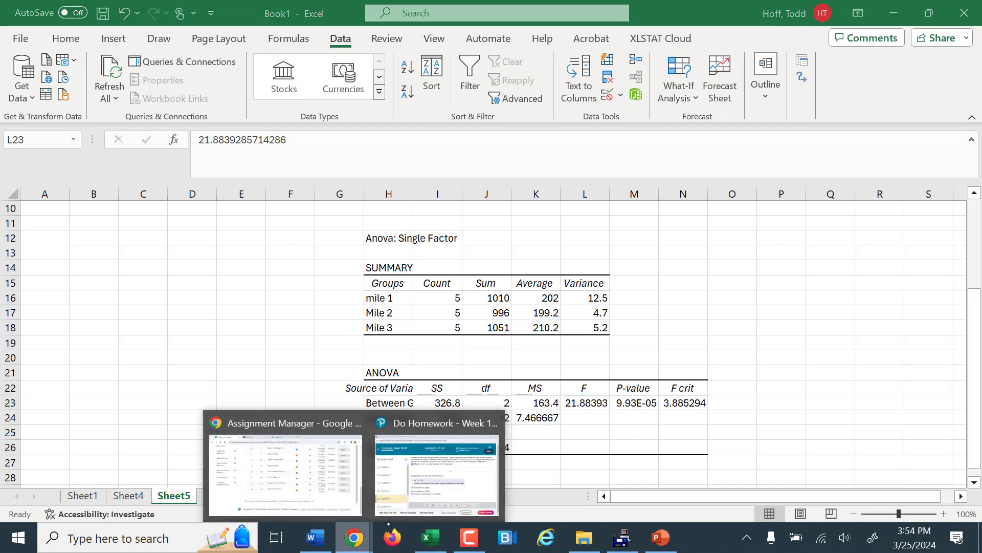
{"action": "left_click", "coordinate": [412, 484]}
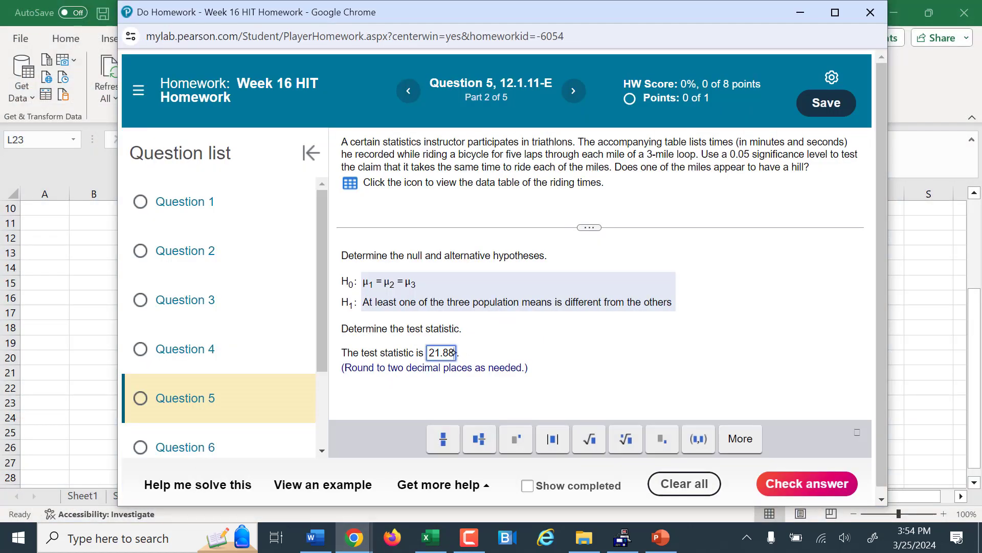
{"action": "key", "text": "BackSpace"}
{"action": "type", "text": "9"}
{"action": "key", "text": "Return"}
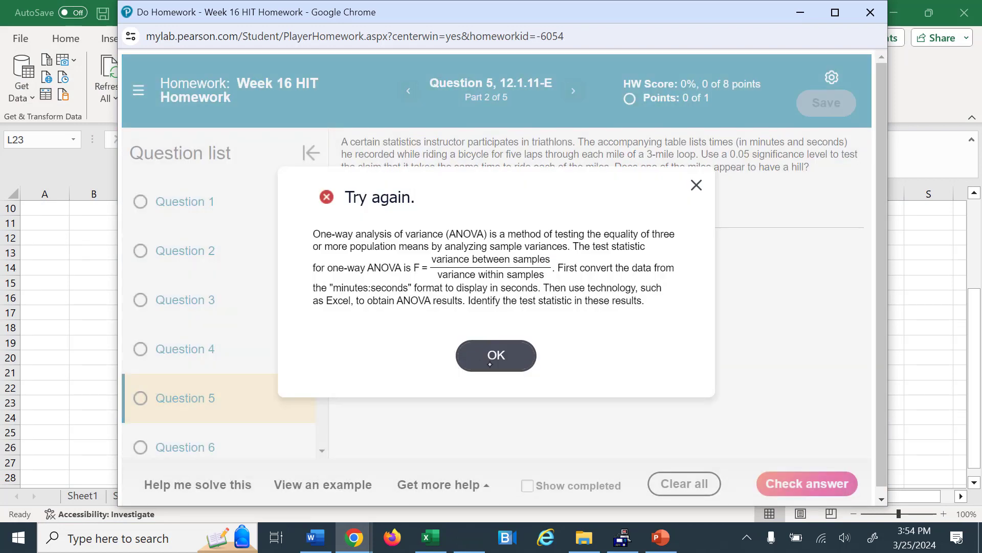
{"action": "left_click", "coordinate": [495, 355]}
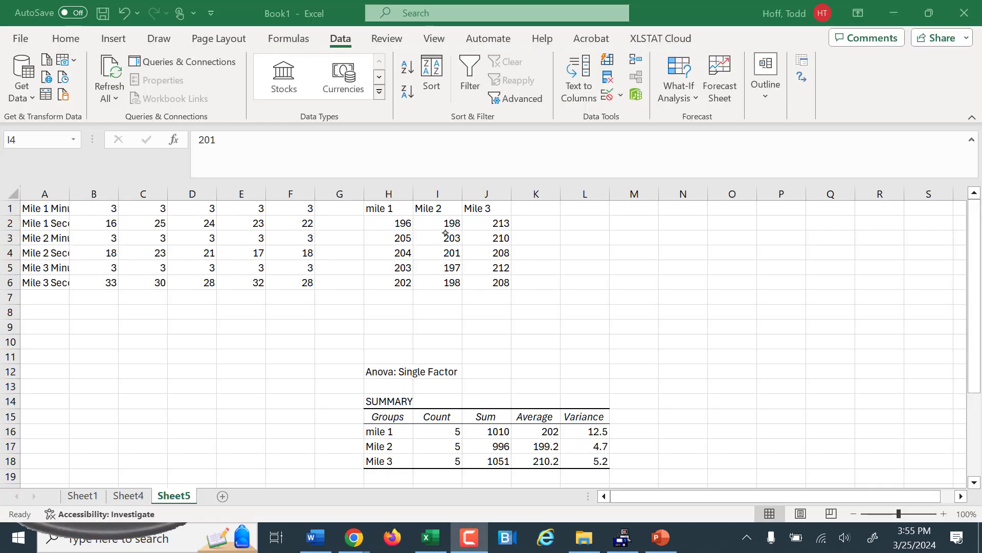
- Check the second Mile 2 time in cell I3 of the Excel sheet
{"action": "left_click", "coordinate": [447, 237]}
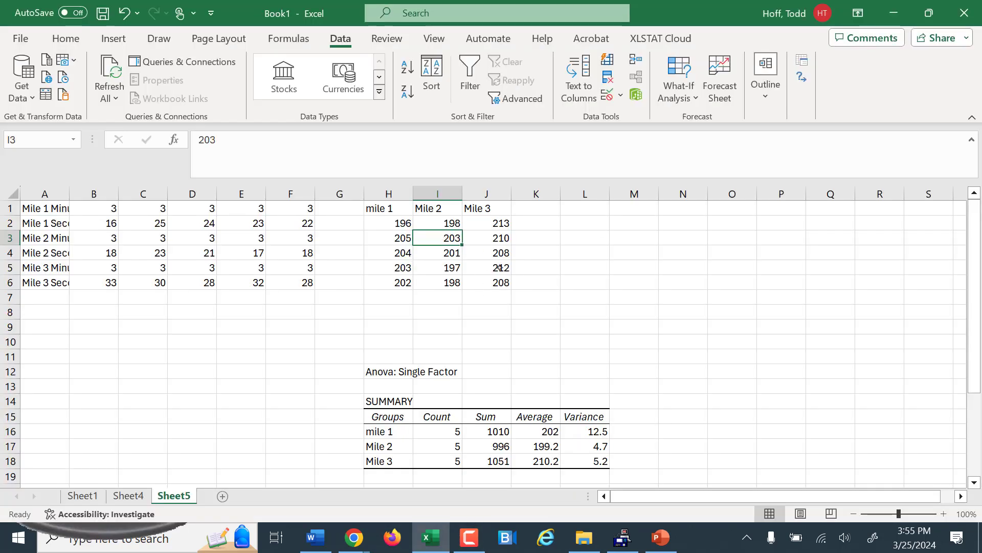
- Clear the old ANOVA heading and summary output in cells H12:L18 of Sheet5
{"action": "left_click_drag", "start_coordinate": [397, 371], "coordinate": [571, 462]}
{"action": "key", "text": "BackSpace"}
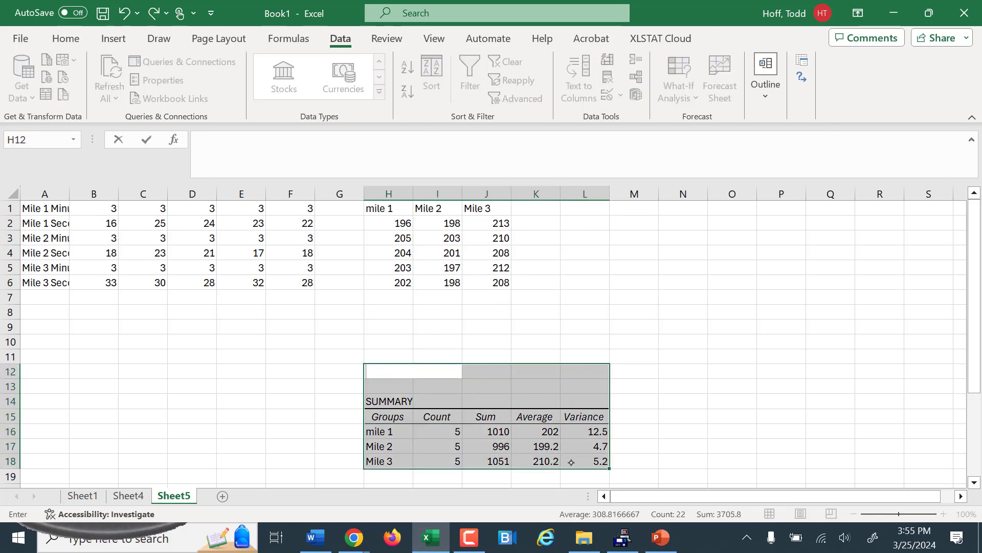
{"action": "left_click", "coordinate": [571, 462]}
{"action": "left_click_drag", "start_coordinate": [399, 370], "coordinate": [570, 454]}
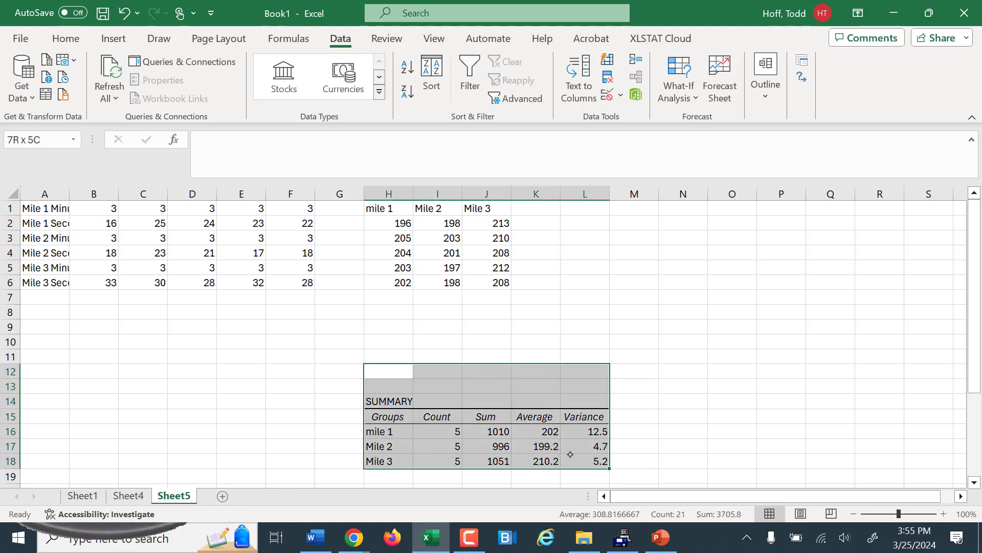
{"action": "key", "text": "Delete"}
{"action": "left_click", "coordinate": [634, 385]}
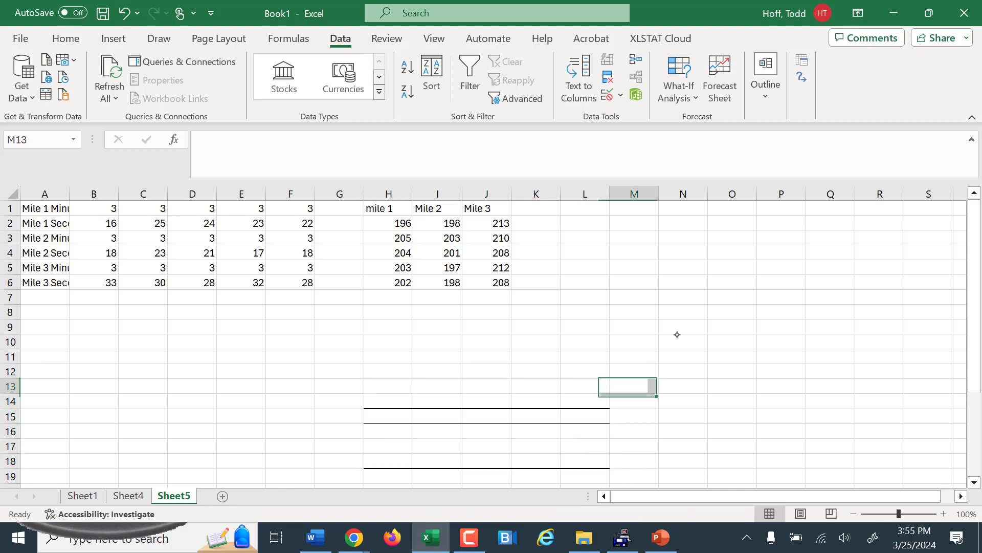
- Rerun the single-factor ANOVA on H1:J6 with first-row labels and alpha 0.05, overwriting the existing output at H12
{"action": "left_click", "coordinate": [802, 61]}
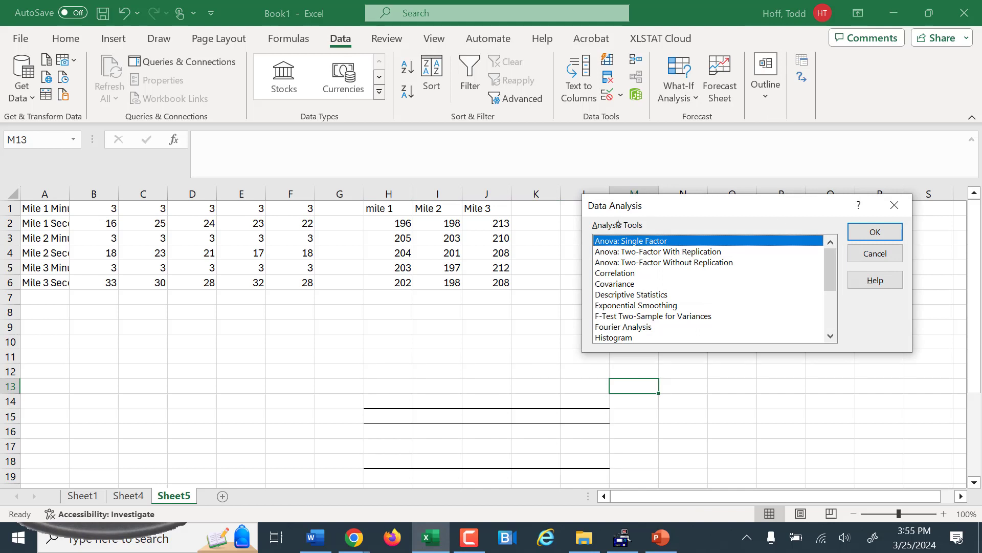
{"action": "left_click", "coordinate": [873, 230]}
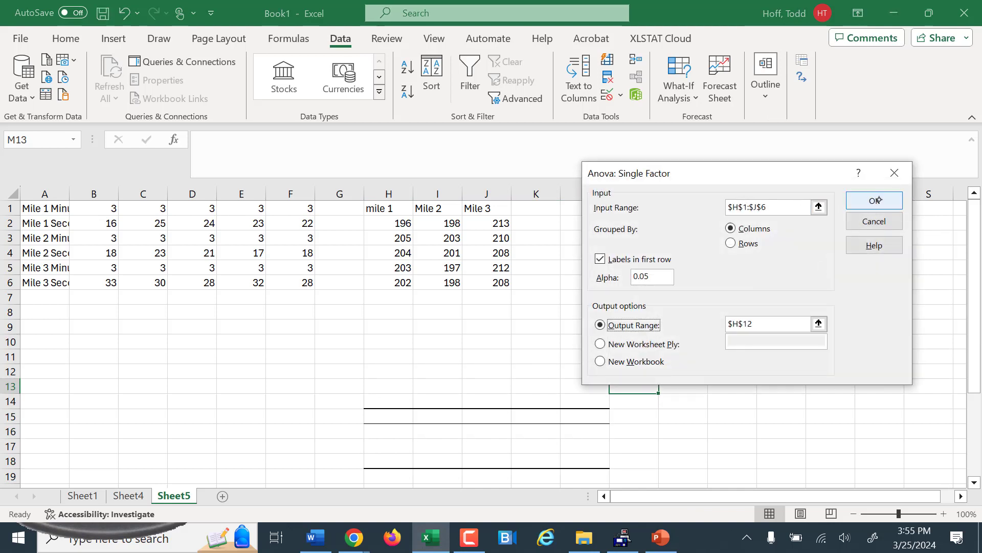
{"action": "left_click", "coordinate": [860, 203]}
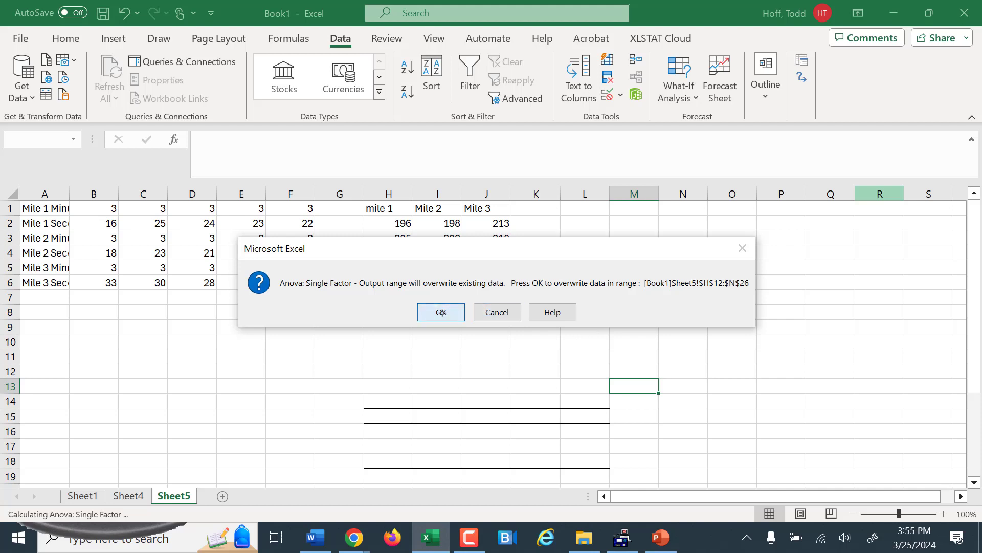
{"action": "left_click", "coordinate": [440, 311]}
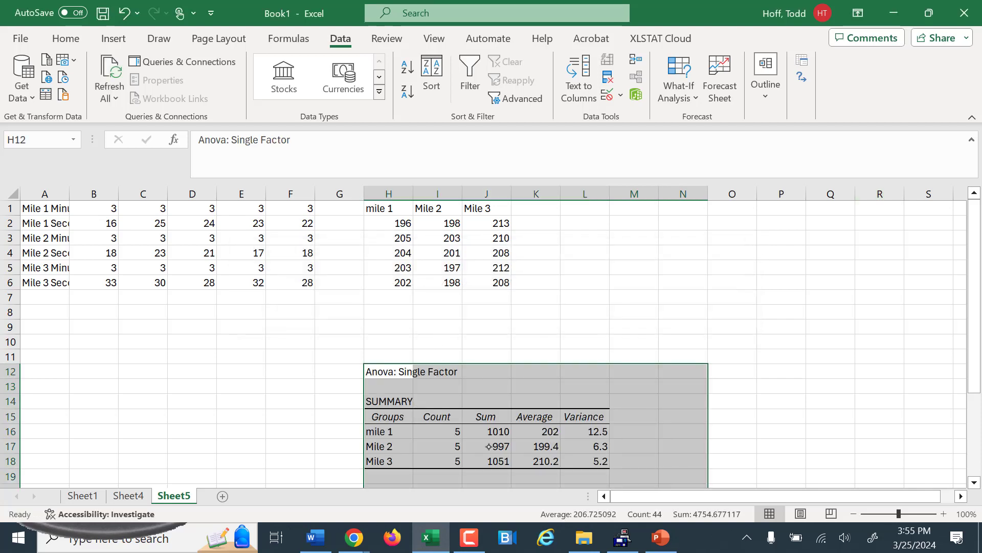
{"action": "scroll", "coordinate": [489, 446], "scroll_direction": "down", "scroll_amount": 2}
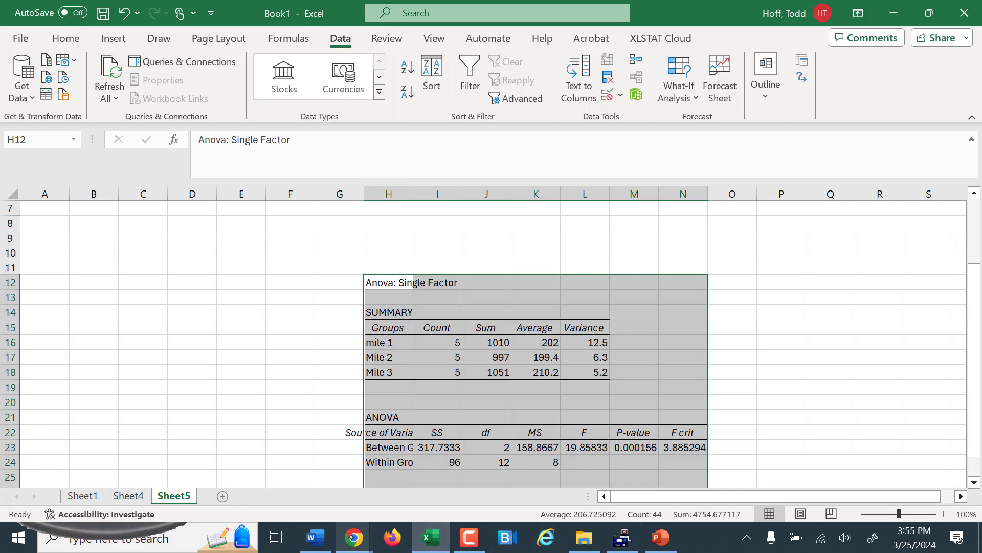
- Switch to the Chrome homework window, submit 19.86 as the test statistic and dismiss the feedback
{"action": "mouse_move", "coordinate": [353, 537]}
{"action": "left_click", "coordinate": [407, 478]}
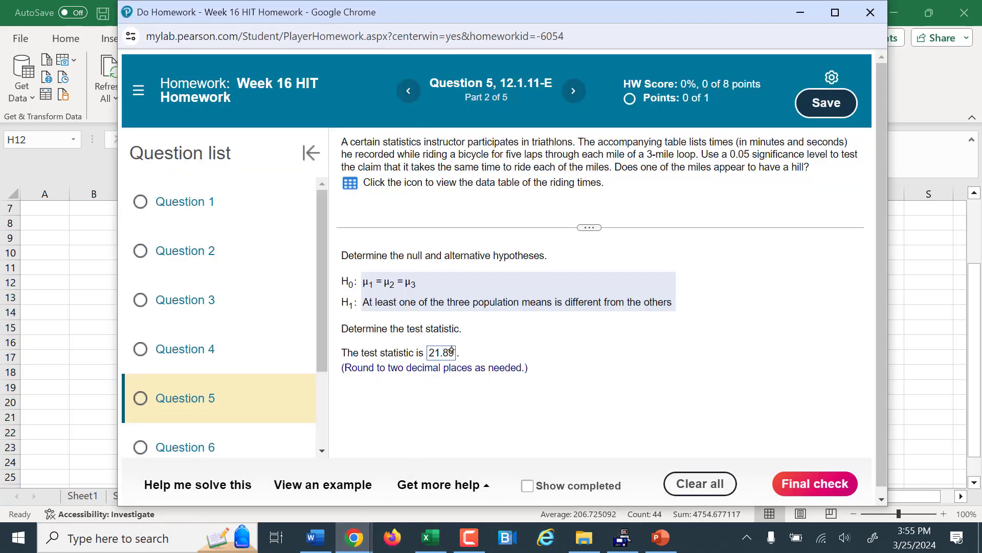
{"action": "double_click", "coordinate": [439, 352]}
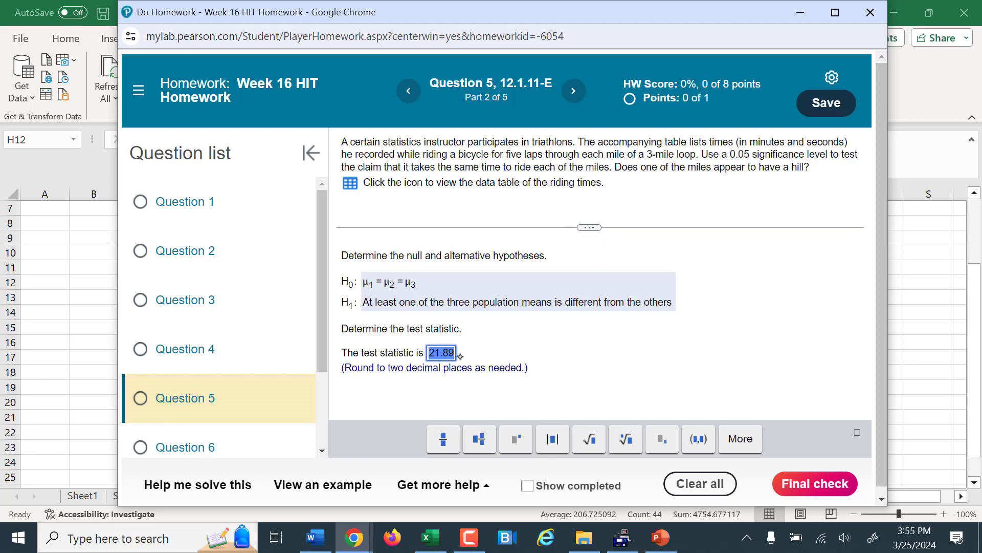
{"action": "type", "text": "19.86"}
{"action": "key", "text": "Return"}
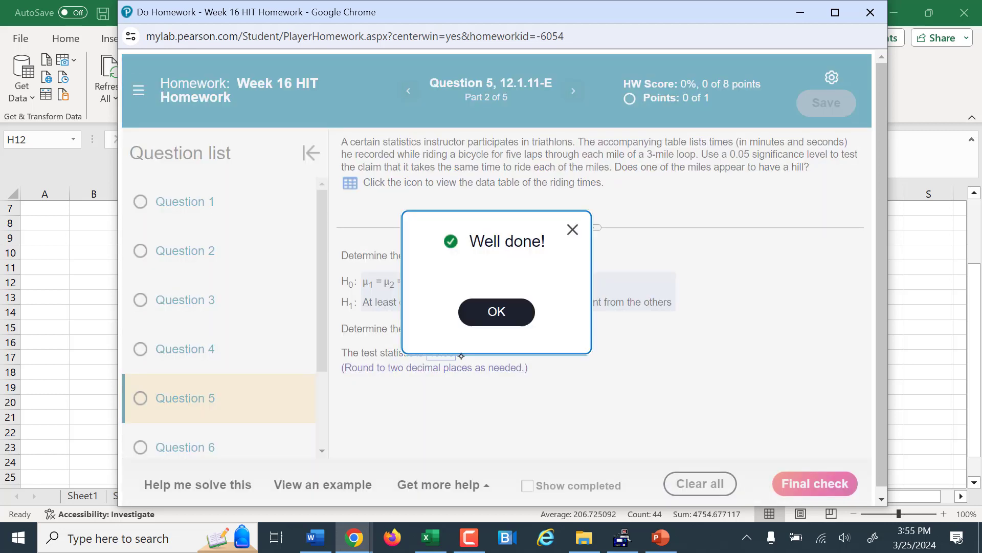
{"action": "key", "text": "Return"}
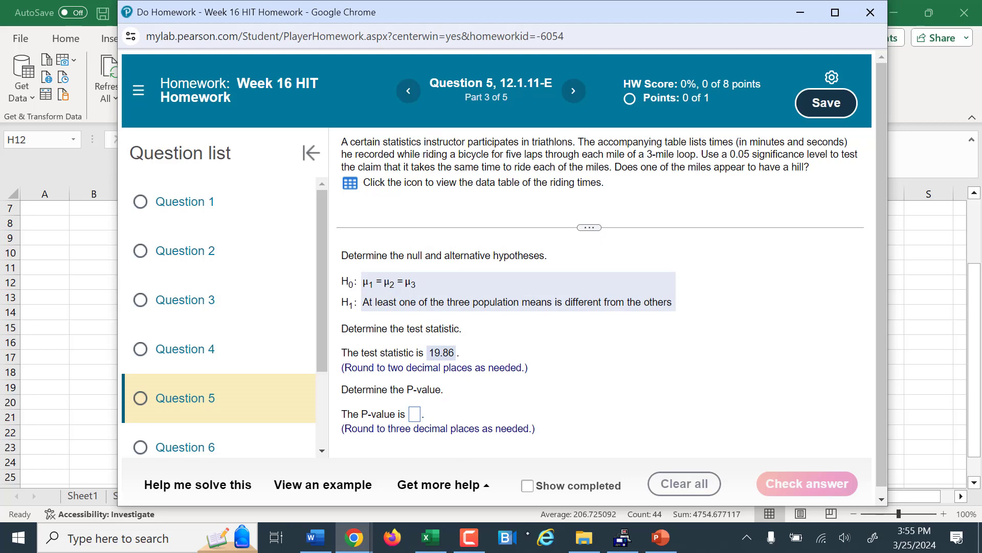
- Check the P-value in the Excel ANOVA table, submit it as .000 in the Chrome homework window and dismiss the feedback
{"action": "left_click", "coordinate": [431, 537]}
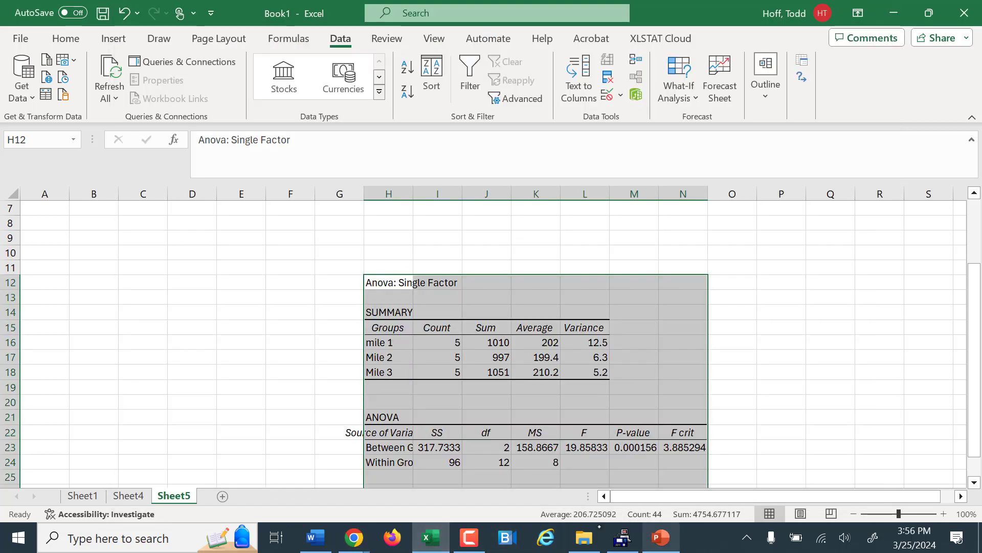
{"action": "left_click", "coordinate": [354, 537]}
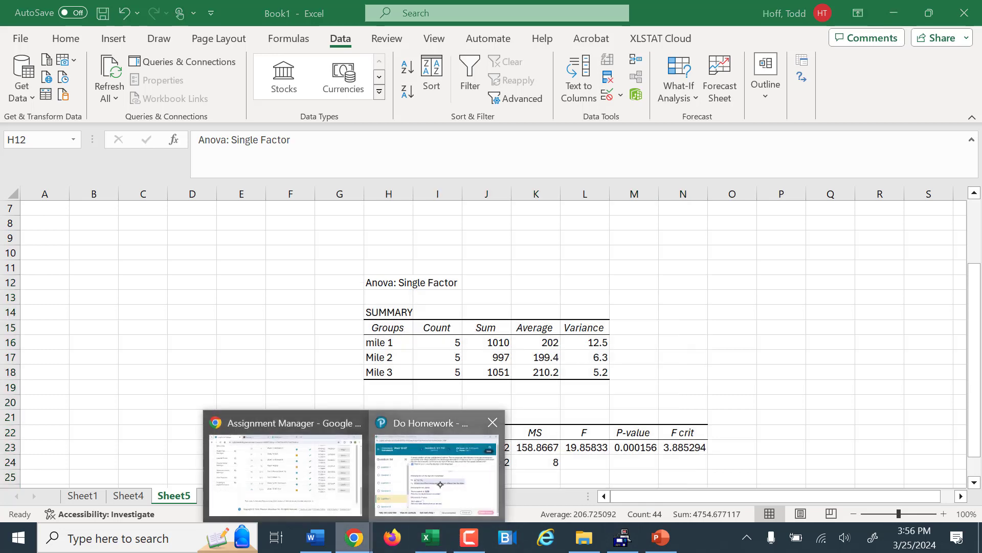
{"action": "left_click", "coordinate": [440, 485]}
{"action": "left_click", "coordinate": [412, 411]}
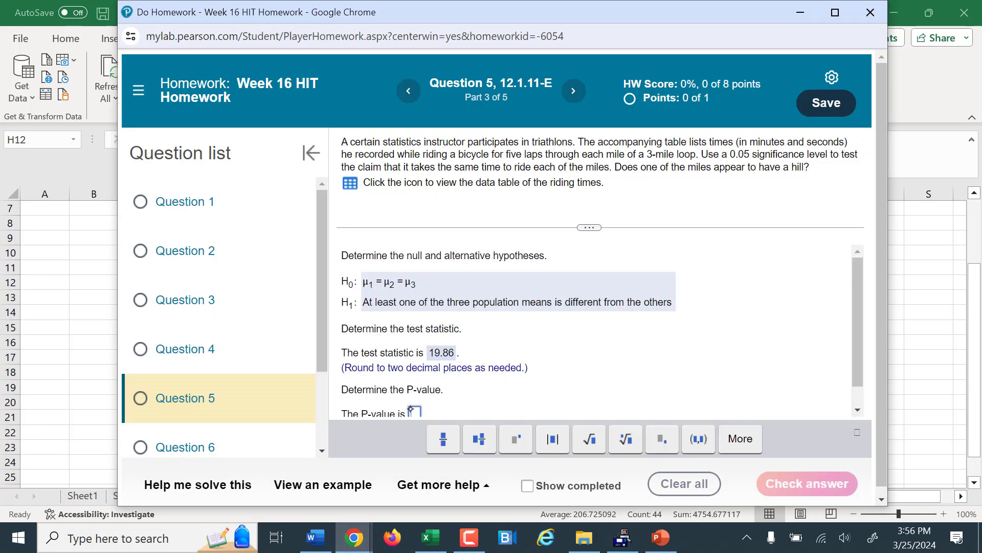
{"action": "type", "text": ".000"}
{"action": "key", "text": "Return"}
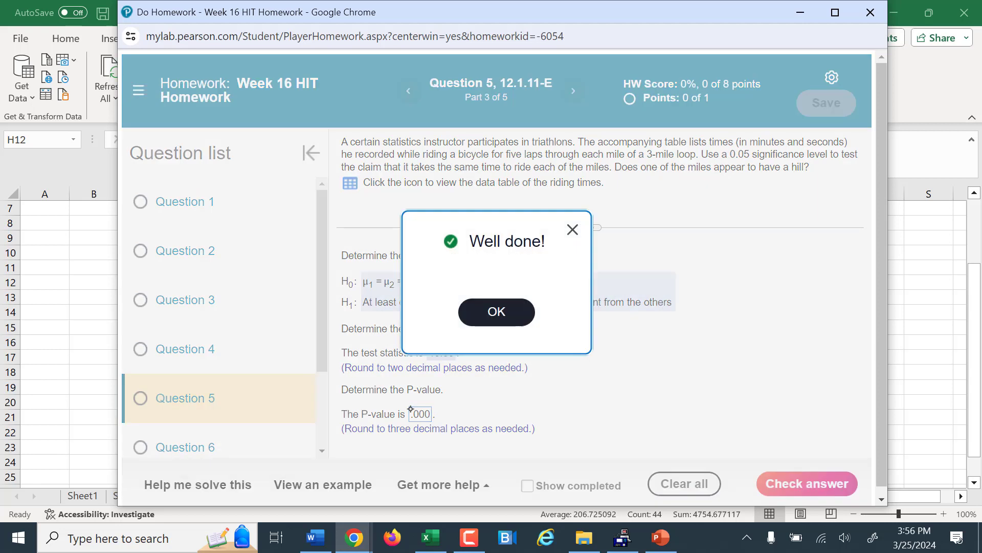
{"action": "left_click", "coordinate": [499, 317]}
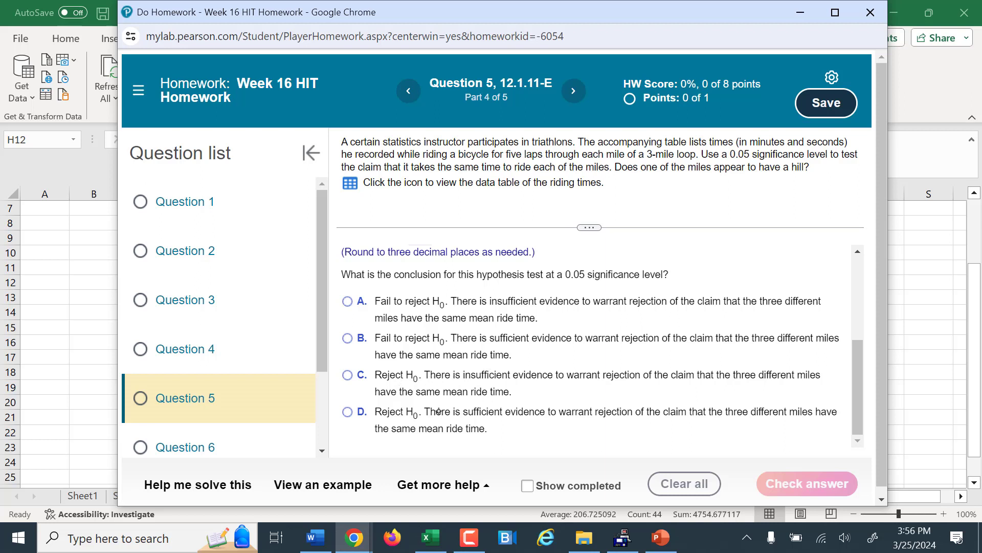
- Submit answer D, reject H0 with sufficient evidence, as the conclusion of the hypothesis test and dismiss the feedback
{"action": "left_click_drag", "start_coordinate": [415, 372], "coordinate": [670, 382]}
{"action": "left_click", "coordinate": [492, 417]}
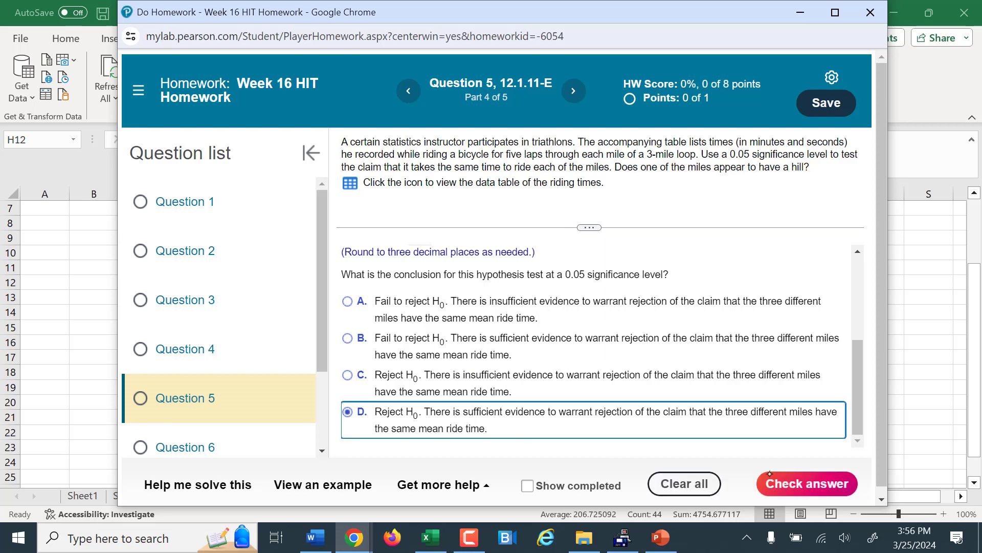
{"action": "left_click", "coordinate": [807, 483]}
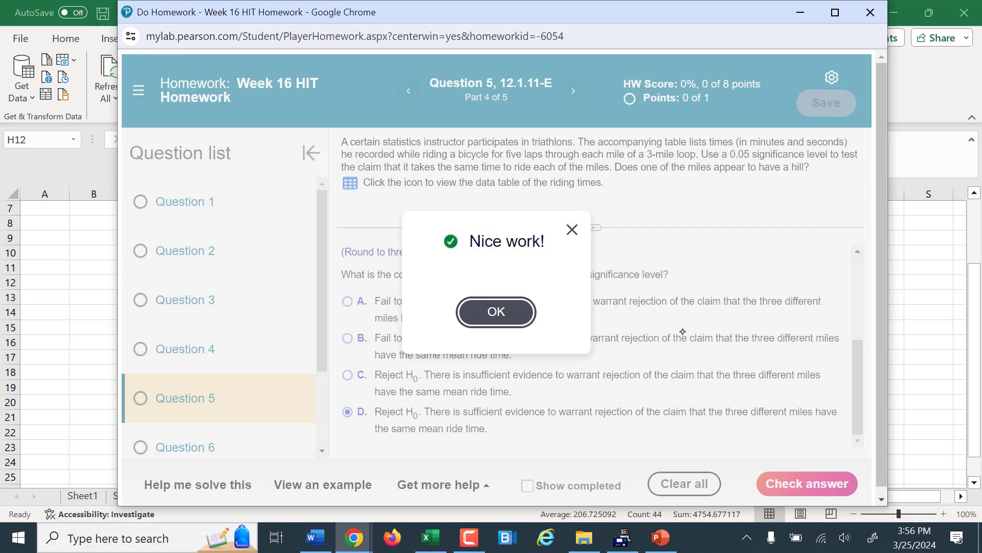
{"action": "left_click", "coordinate": [519, 313]}
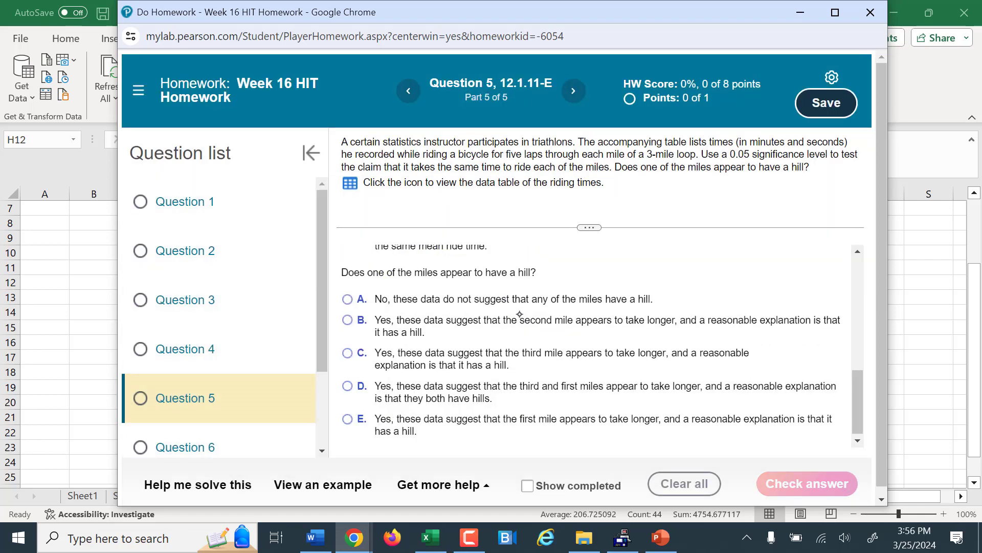
- Try answer A, that the data do not suggest any mile has a hill, and dismiss the feedback
{"action": "scroll", "coordinate": [532, 323], "scroll_direction": "down", "scroll_amount": 1}
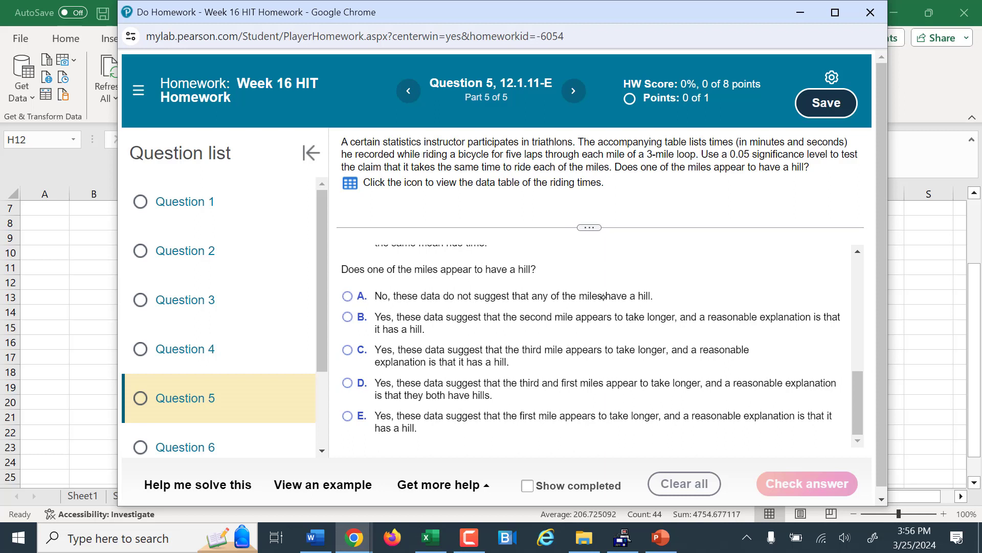
{"action": "left_click", "coordinate": [346, 296]}
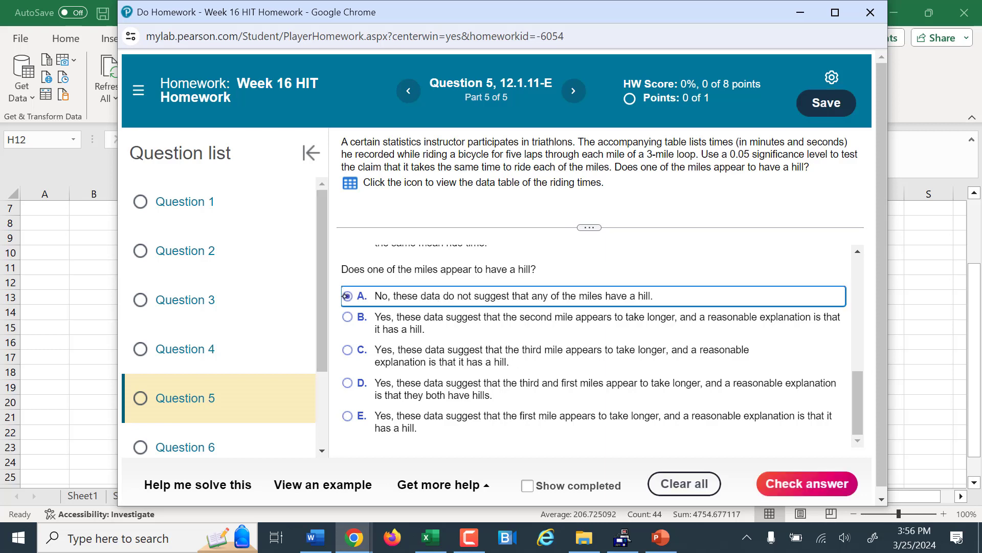
{"action": "left_click", "coordinate": [850, 494]}
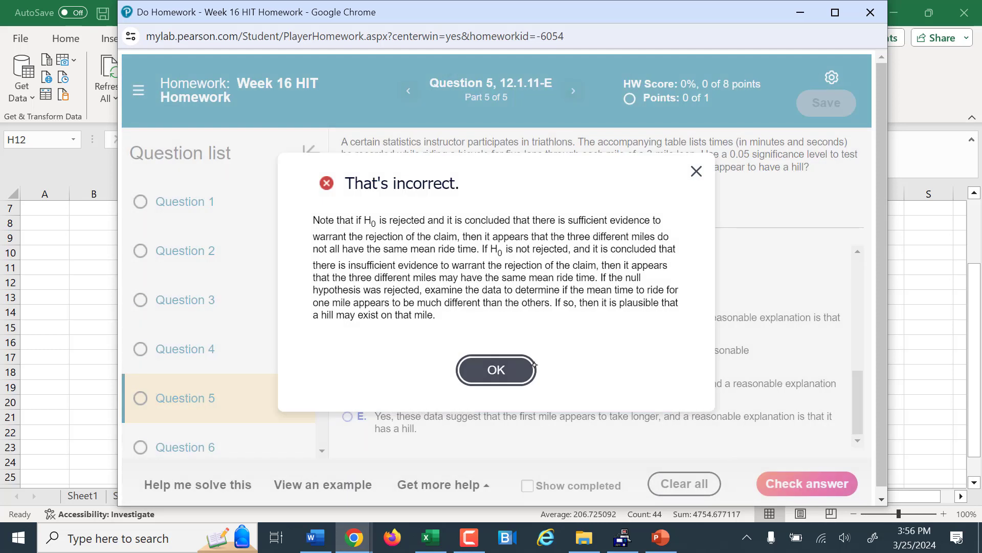
{"action": "left_click", "coordinate": [512, 380]}
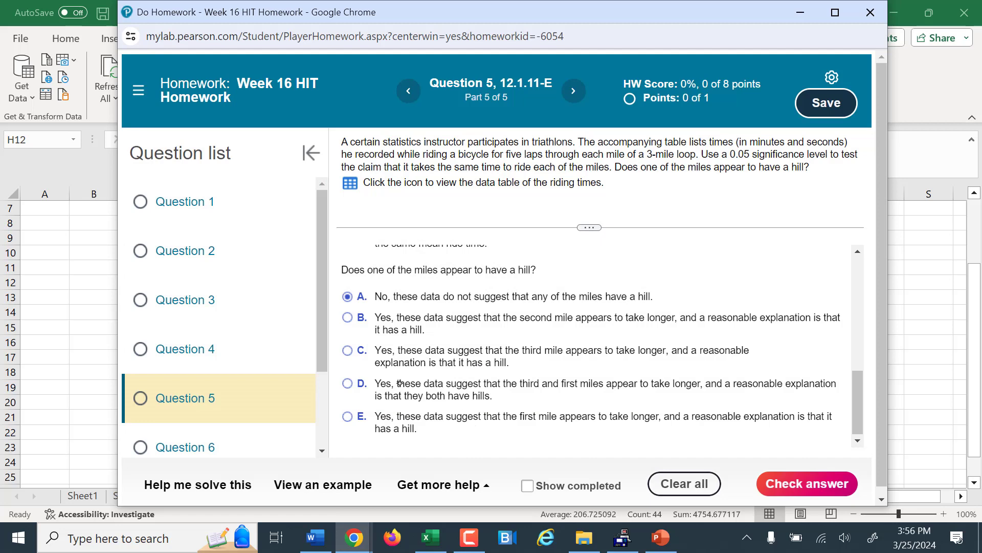
- Switch to Excel, label cell G8 "mean" and calculate the average of the mile 1 times H2:H6 in H8
{"action": "scroll", "coordinate": [413, 387], "scroll_direction": "up", "scroll_amount": 2}
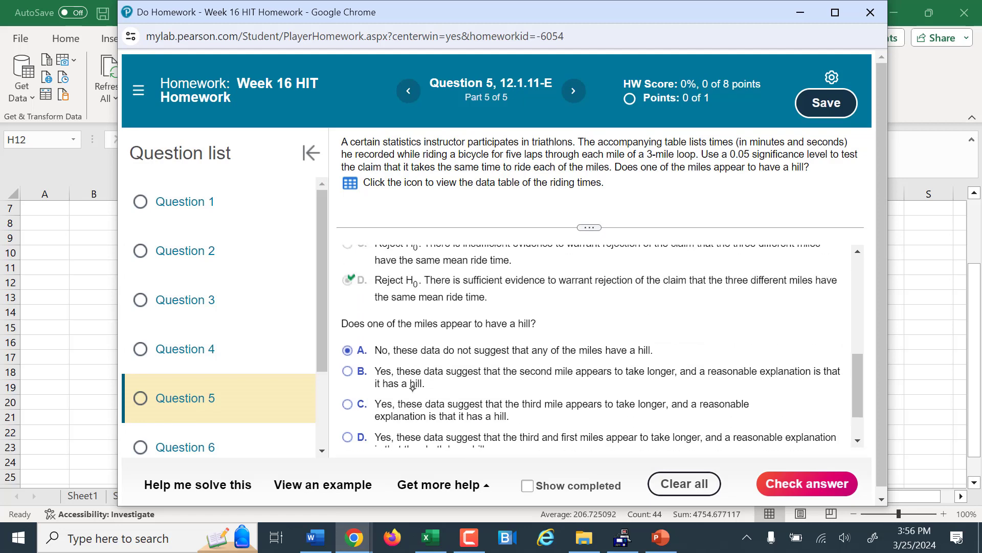
{"action": "scroll", "coordinate": [413, 389], "scroll_direction": "up", "scroll_amount": 5}
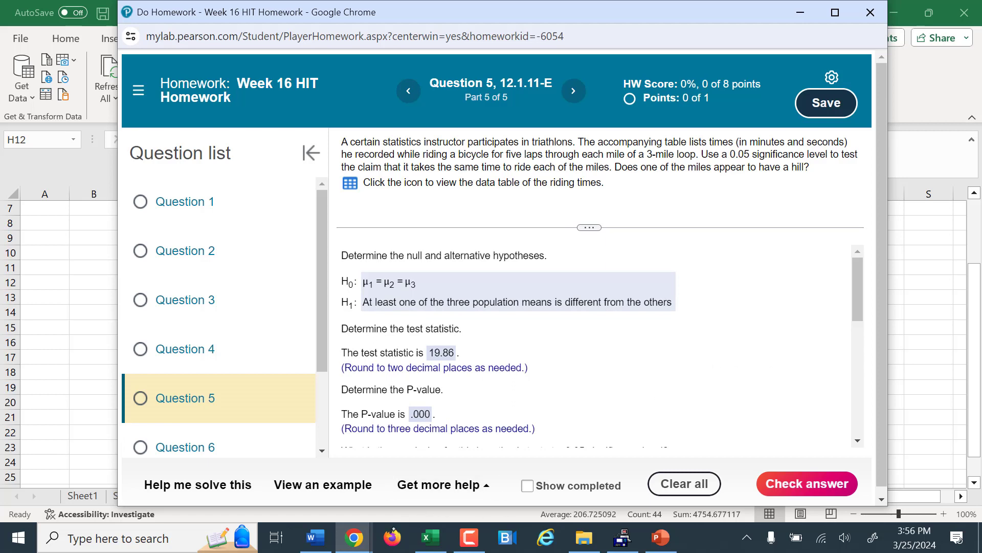
{"action": "left_click", "coordinate": [431, 537]}
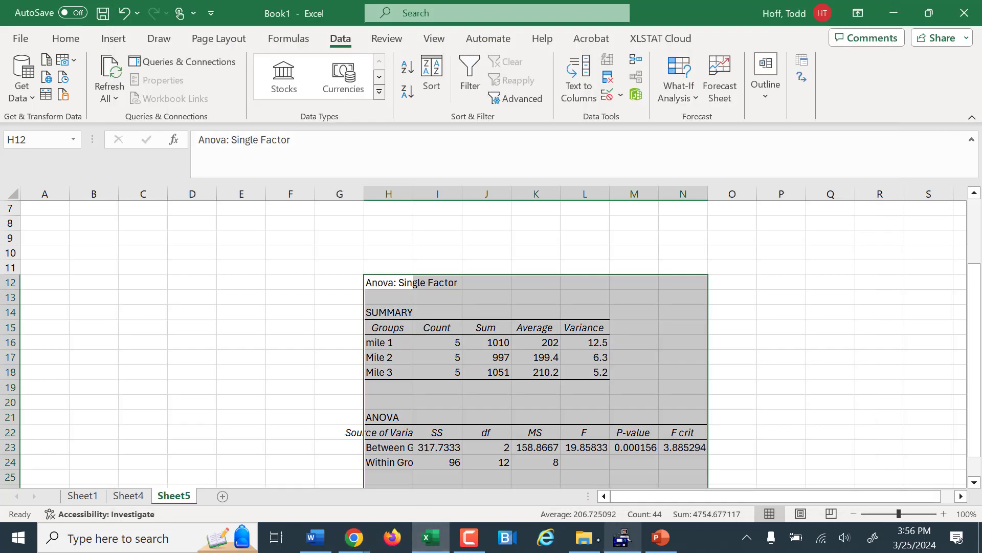
{"action": "scroll", "coordinate": [400, 425], "scroll_direction": "up", "scroll_amount": 2}
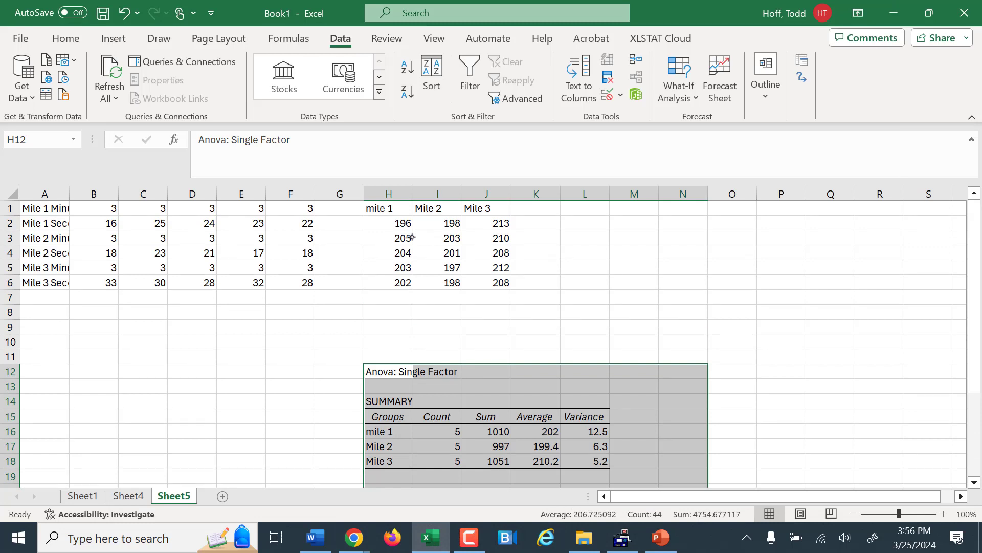
{"action": "left_click", "coordinate": [348, 318]}
{"action": "type", "text": "="}
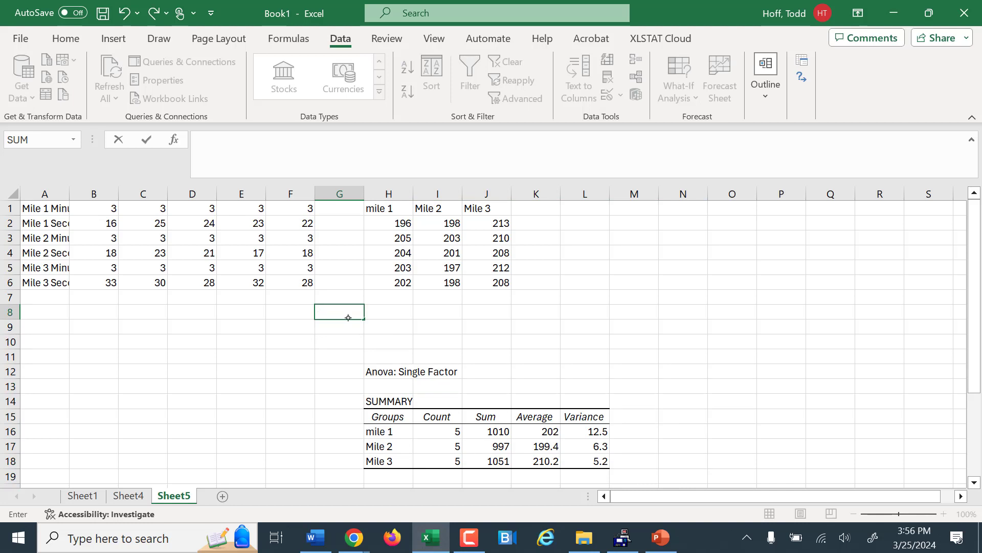
{"action": "type", "text": "mean"}
{"action": "key", "text": "Tab"}
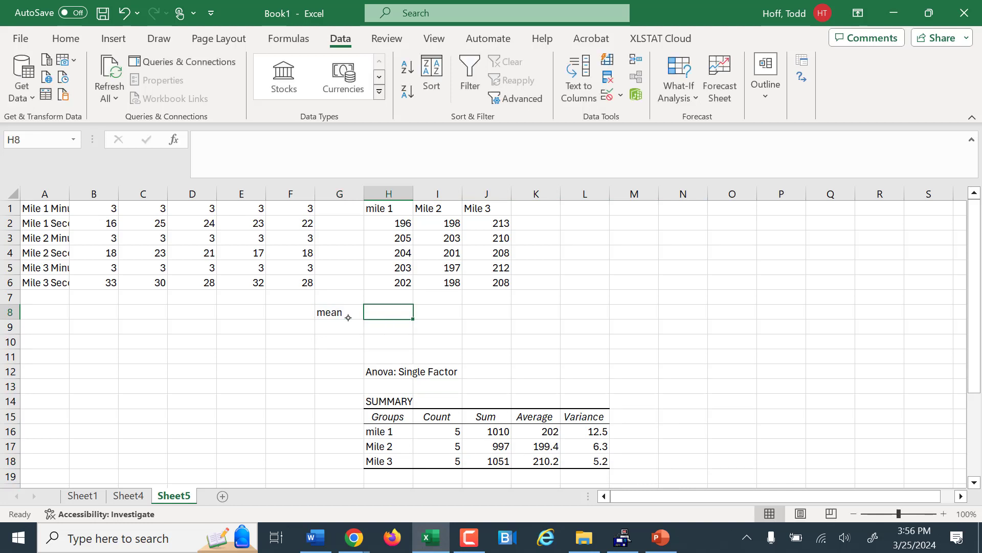
{"action": "type", "text": "=average("}
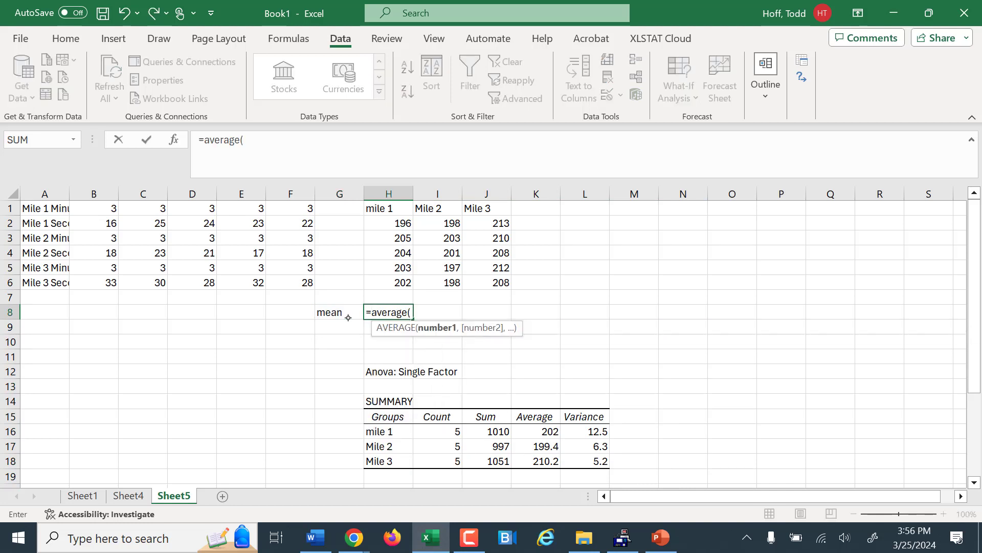
{"action": "left_click_drag", "start_coordinate": [381, 222], "coordinate": [380, 282]}
{"action": "key", "text": "Return"}
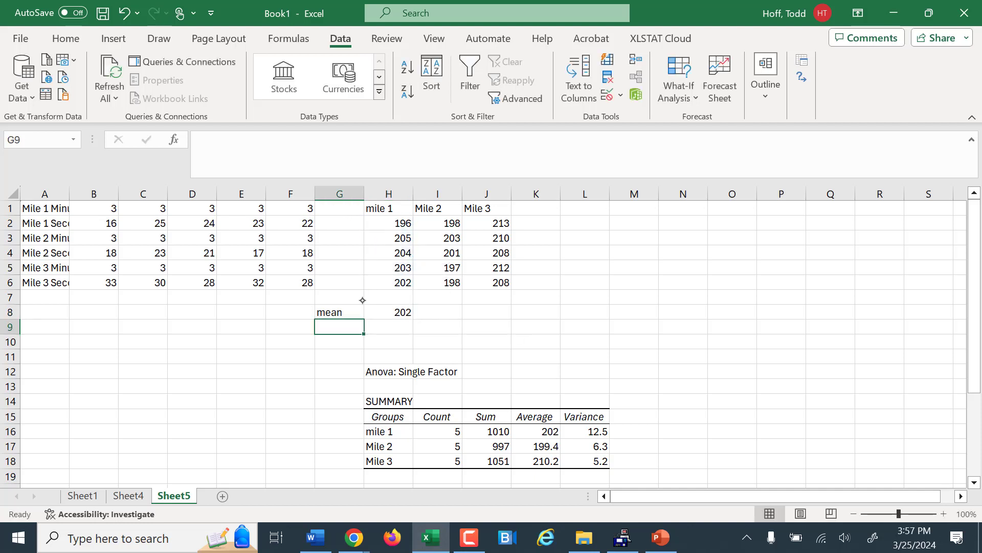
- Copy the mean formula from H8 across to I8:J8 and compare the Mile 2 and Mile 3 means
{"action": "left_click", "coordinate": [395, 311]}
{"action": "left_click_drag", "start_coordinate": [415, 319], "coordinate": [510, 318]}
{"action": "left_click", "coordinate": [511, 346]}
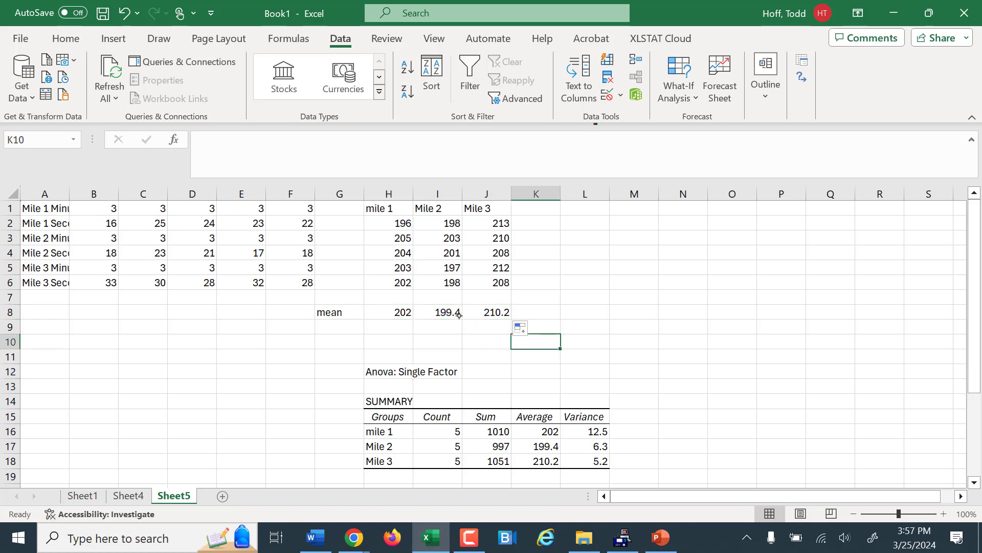
{"action": "left_click", "coordinate": [488, 312]}
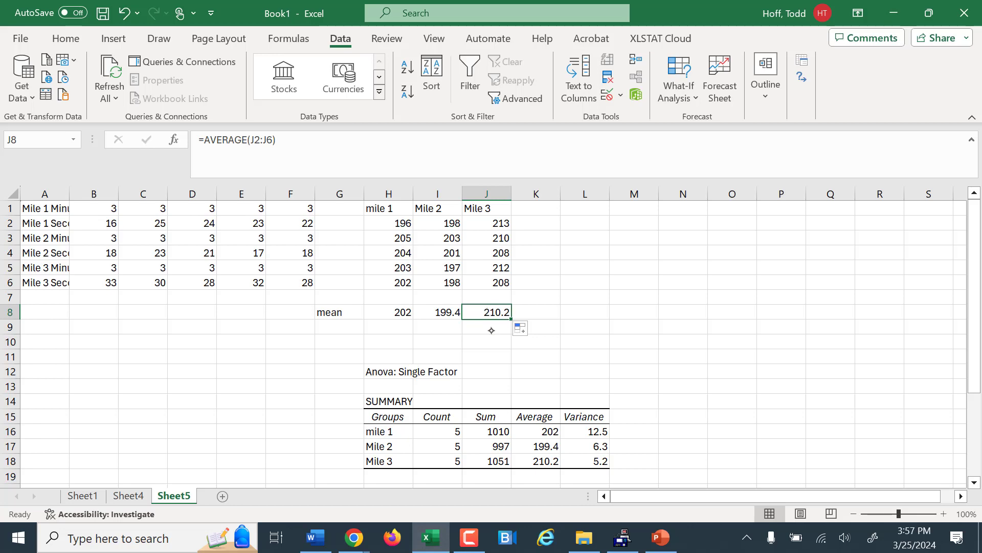
{"action": "left_click", "coordinate": [449, 311]}
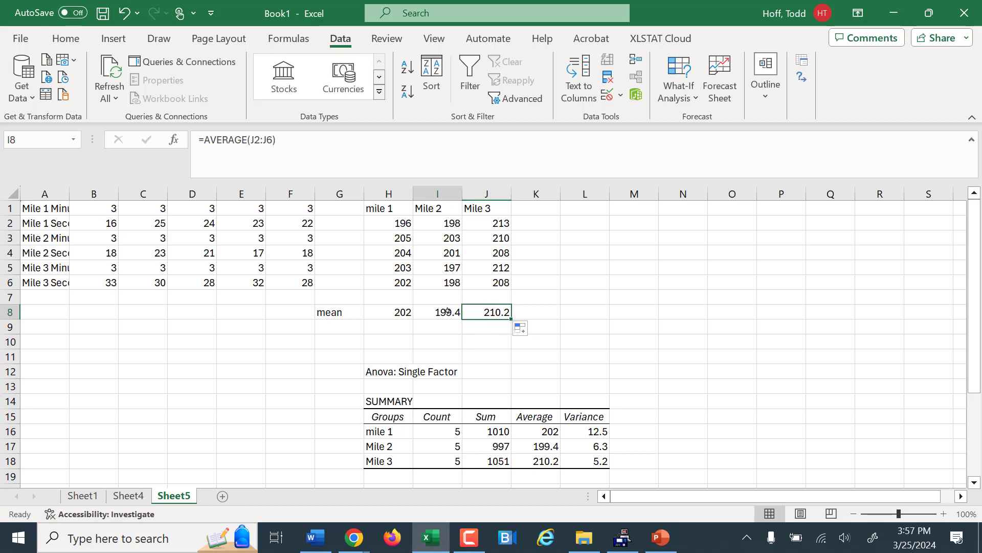
- Switch back to the homework in Chrome and bring up the answer choices on whether one mile appears to have a hill
{"action": "left_click", "coordinate": [660, 537]}
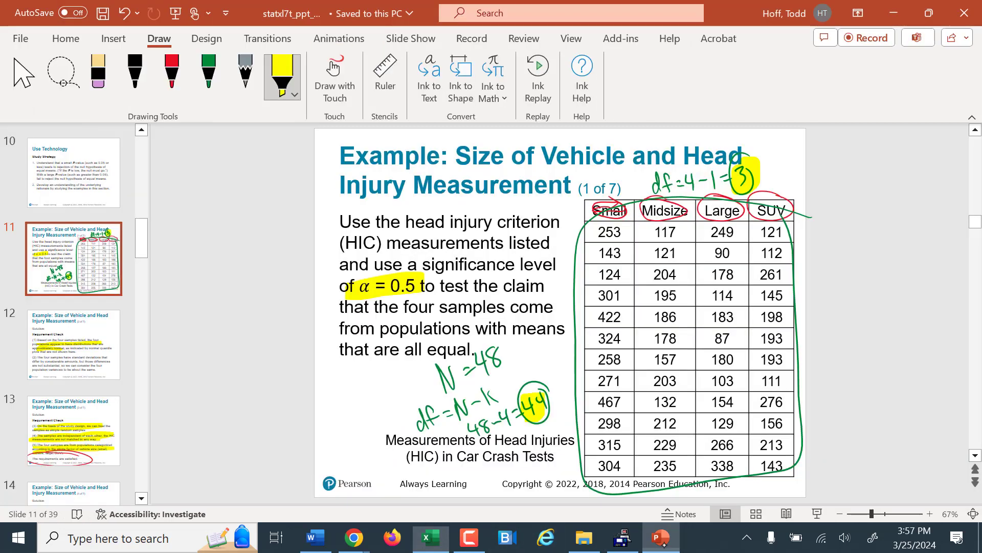
{"action": "mouse_move", "coordinate": [354, 537]}
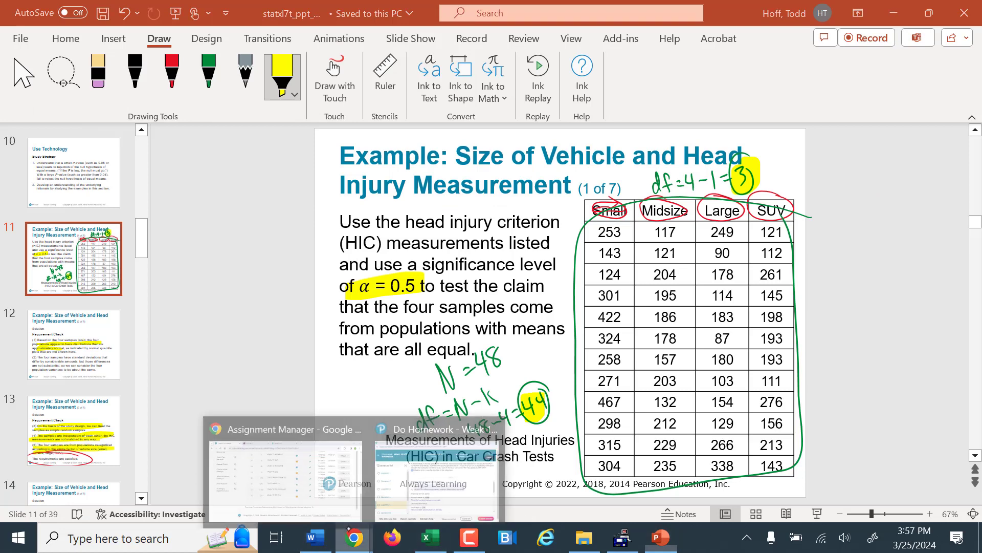
{"action": "left_click", "coordinate": [414, 476]}
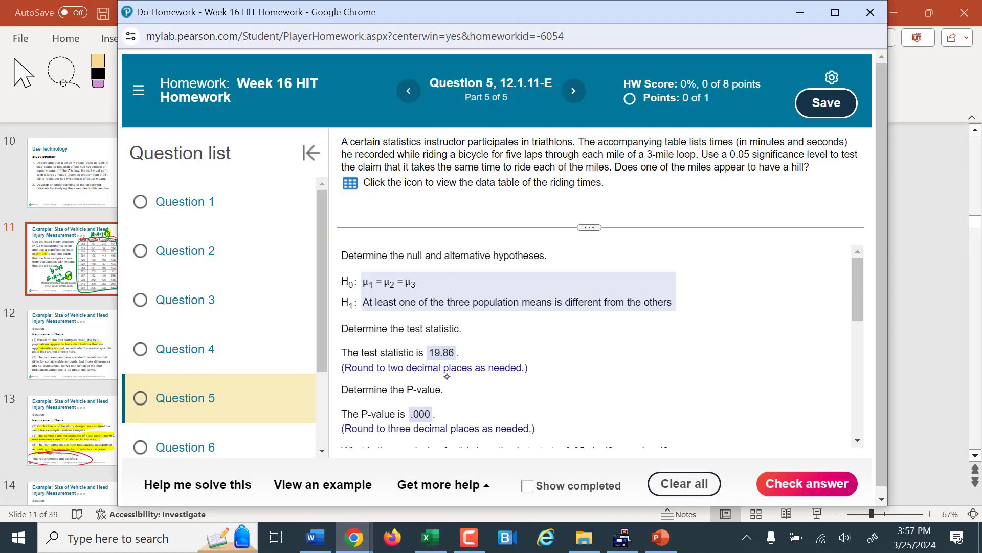
{"action": "scroll", "coordinate": [447, 376], "scroll_direction": "down", "scroll_amount": 10}
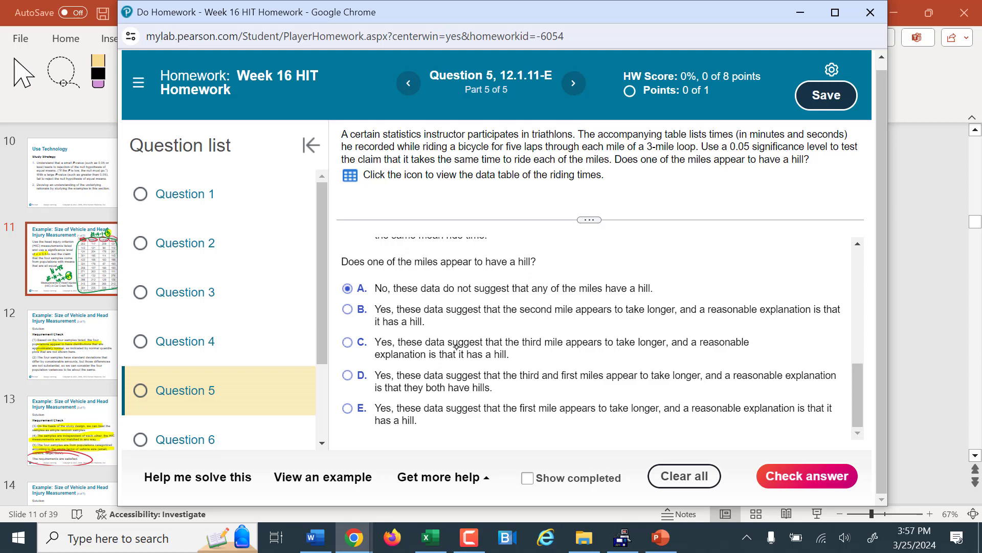
- Try answer D, that the third and first miles both have hills, and dismiss the feedback
{"action": "left_click", "coordinate": [348, 341]}
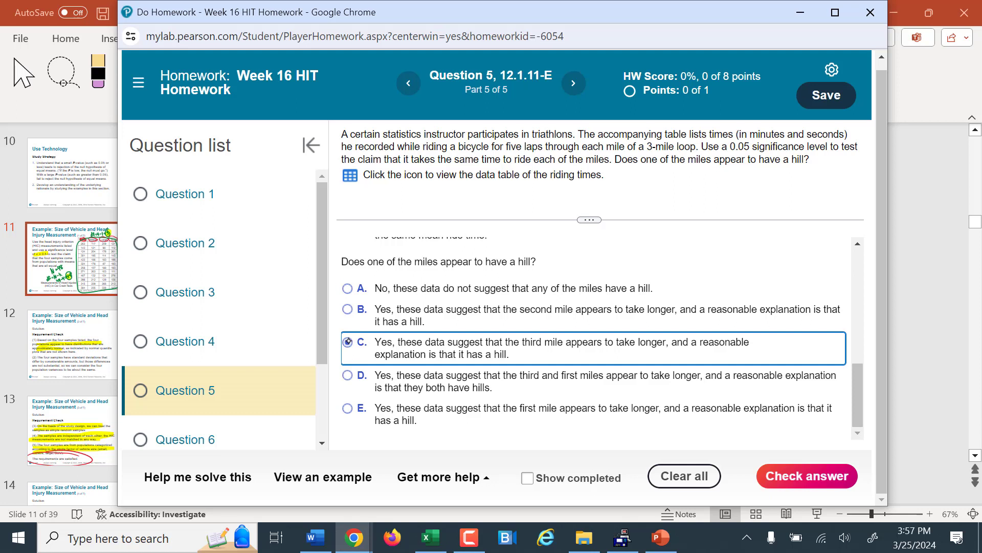
{"action": "left_click", "coordinate": [348, 374]}
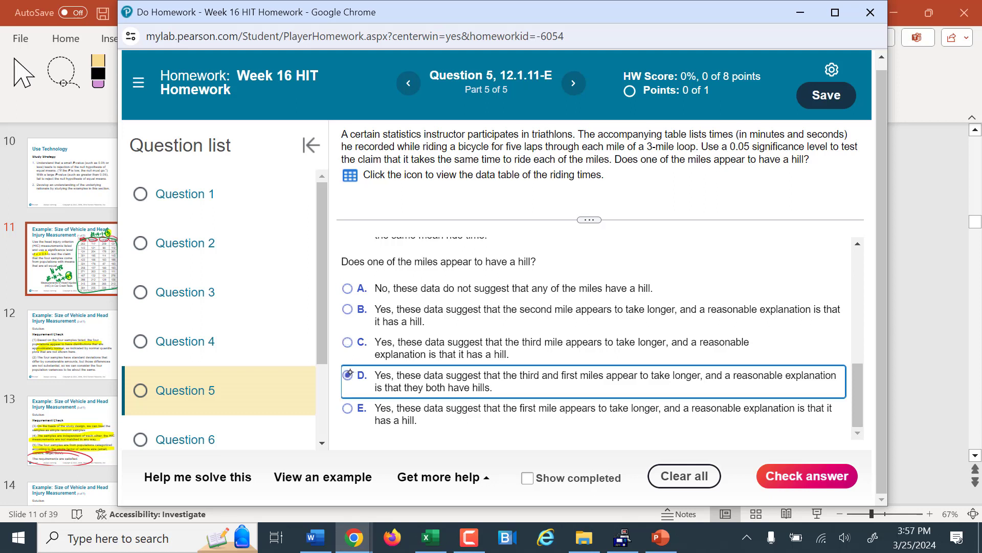
{"action": "left_click", "coordinate": [785, 473]}
{"action": "left_click", "coordinate": [496, 362]}
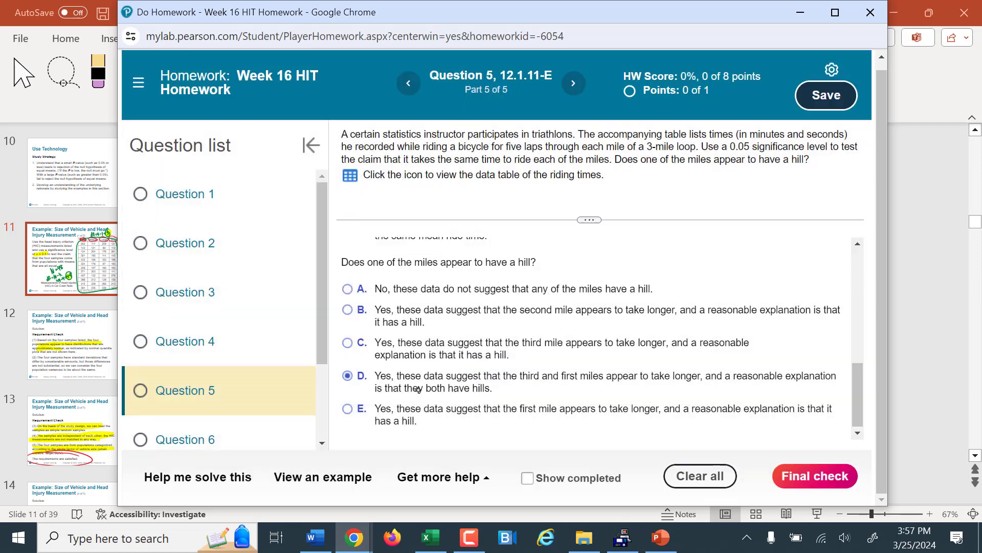
- Submit answer C, that the third mile appears to take longer because of a hill, and continue to the next question
{"action": "left_click", "coordinate": [504, 356]}
{"action": "left_click", "coordinate": [800, 473]}
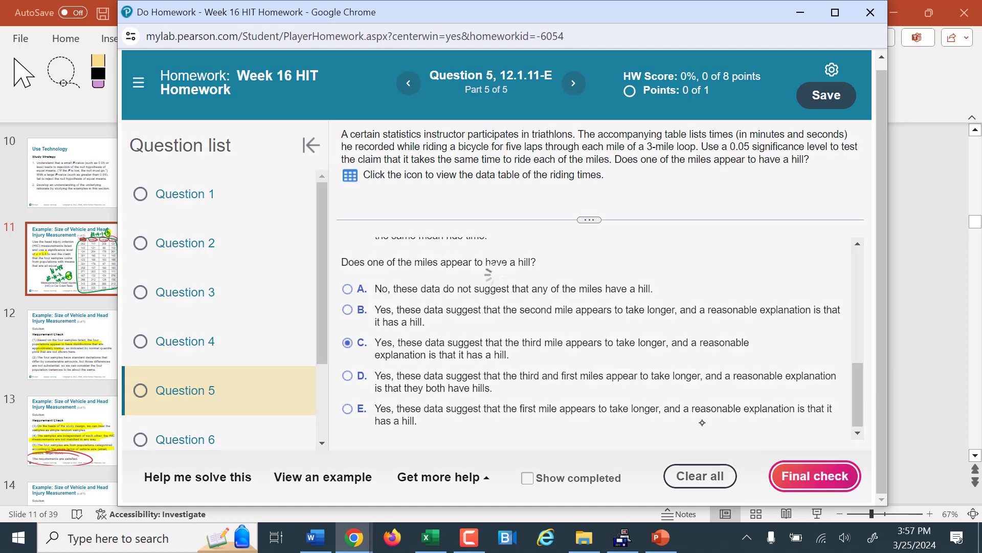
{"action": "left_click", "coordinate": [524, 307]}
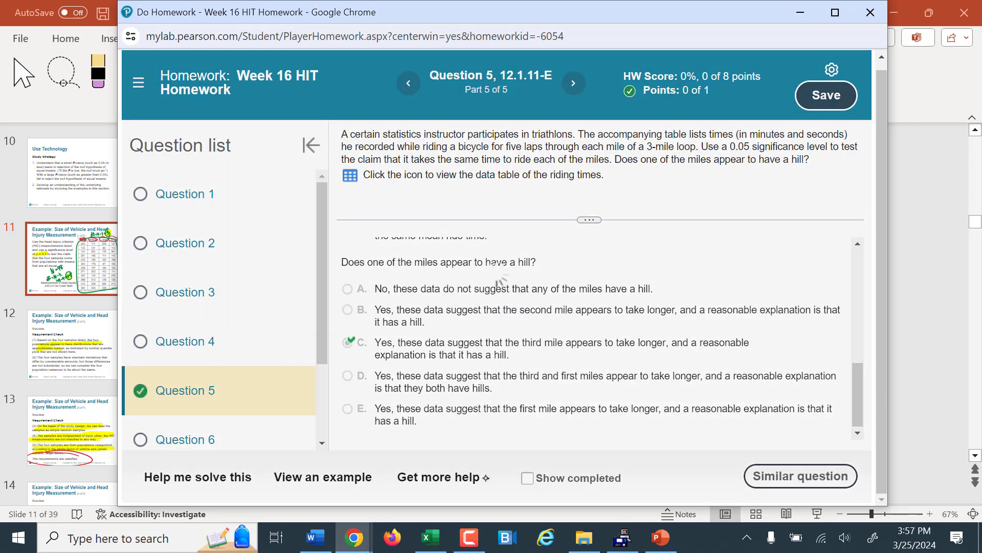
- Switch to Excel and examine the Mile 3 mean in J8 and the ANOVA output below it
{"action": "key", "text": "alt+Tab"}
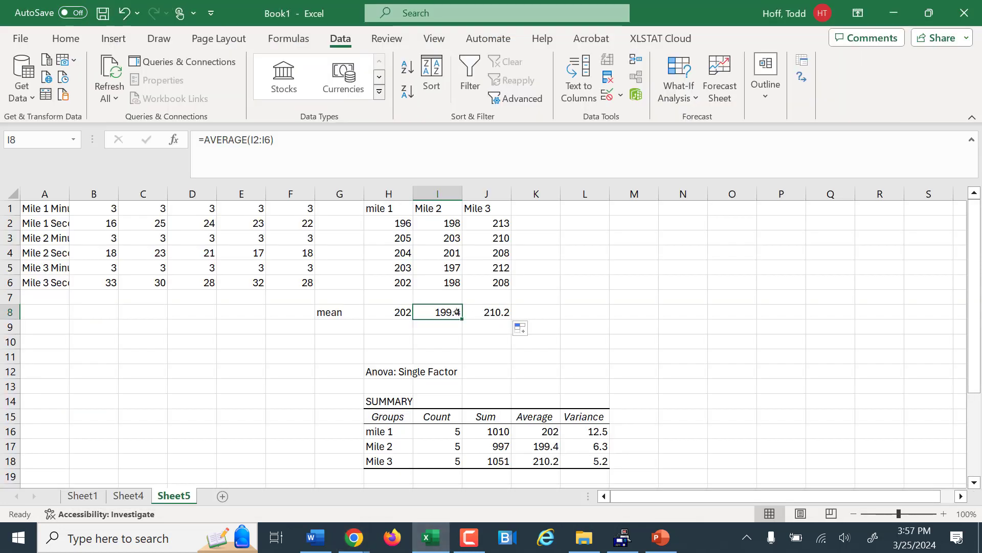
{"action": "left_click", "coordinate": [502, 309]}
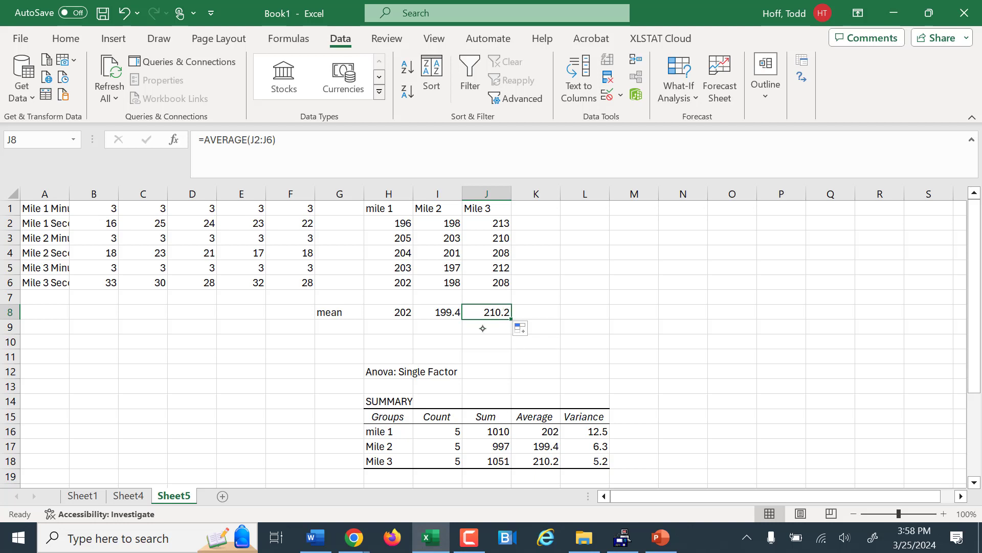
{"action": "scroll", "coordinate": [468, 330], "scroll_direction": "down", "scroll_amount": 2}
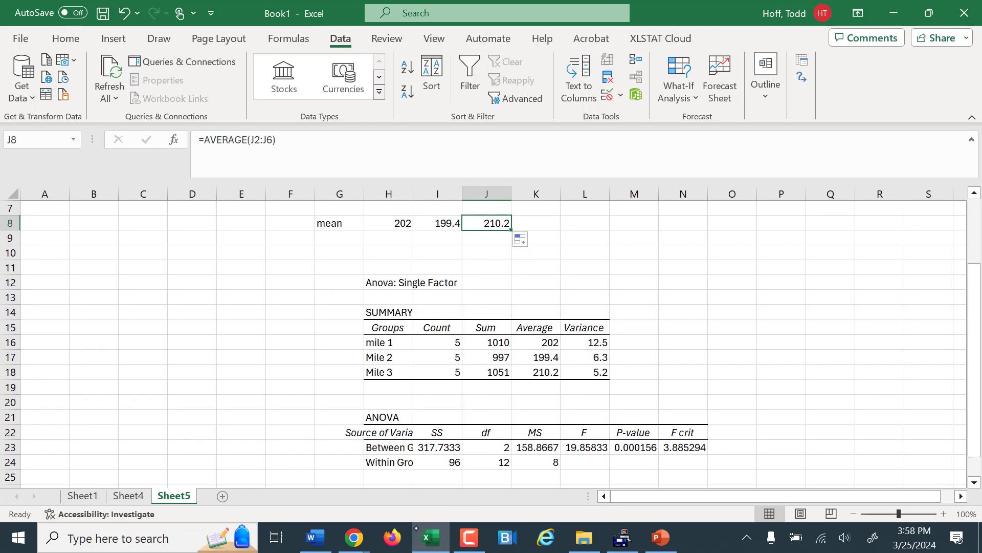
- Glance at homework Question 6, then compare the minutes and seconds in B1:F2 with the converted times in H1:J6 in Excel
{"action": "mouse_move", "coordinate": [354, 538]}
{"action": "left_click", "coordinate": [388, 468]}
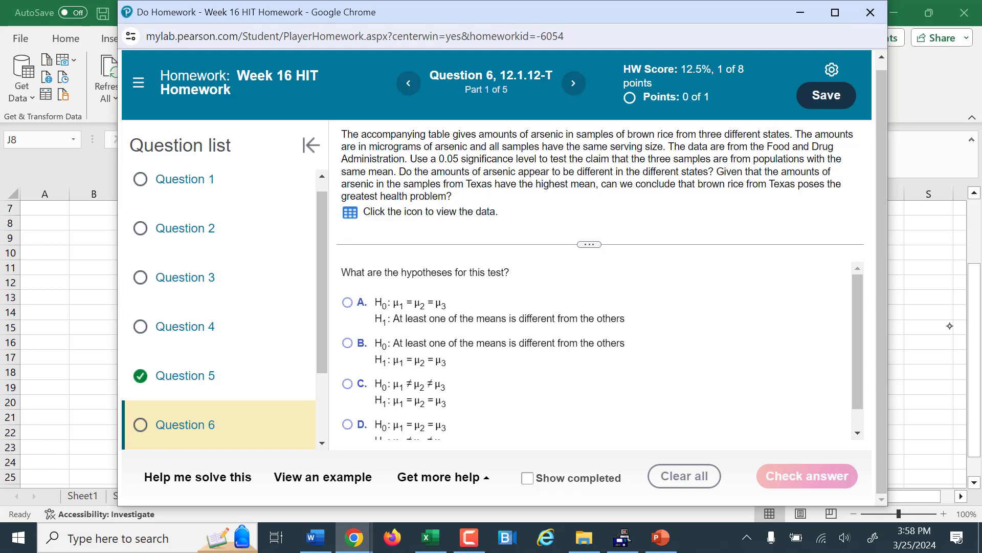
{"action": "left_click", "coordinate": [870, 13]}
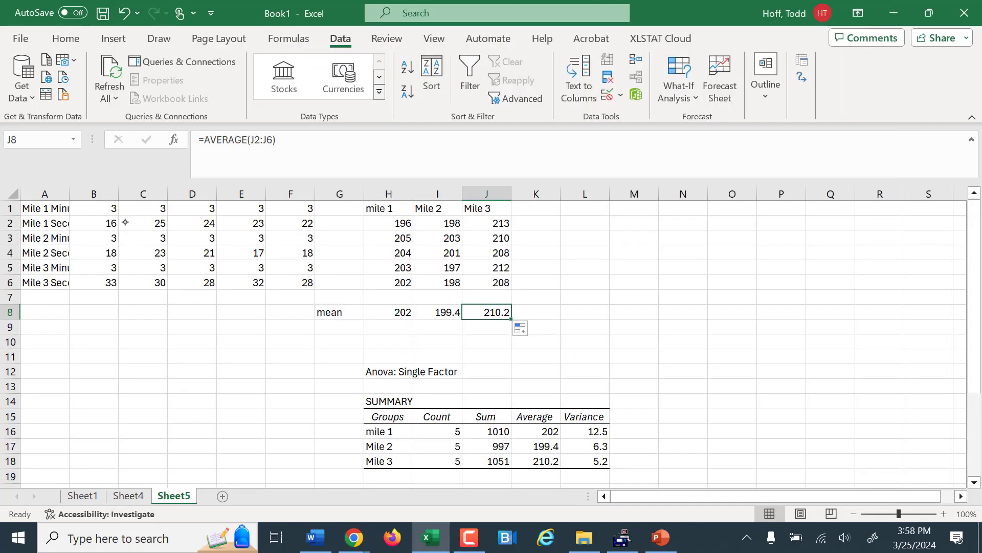
{"action": "left_click_drag", "start_coordinate": [110, 208], "coordinate": [105, 223]}
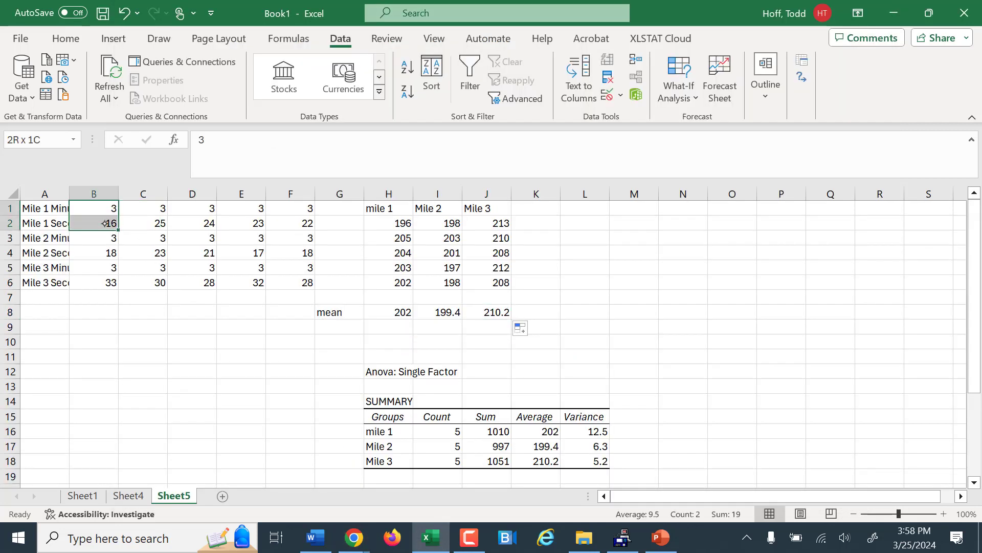
{"action": "left_click", "coordinate": [400, 223]}
{"action": "left_click_drag", "start_coordinate": [88, 208], "coordinate": [307, 224]}
{"action": "left_click_drag", "start_coordinate": [381, 208], "coordinate": [495, 285]}
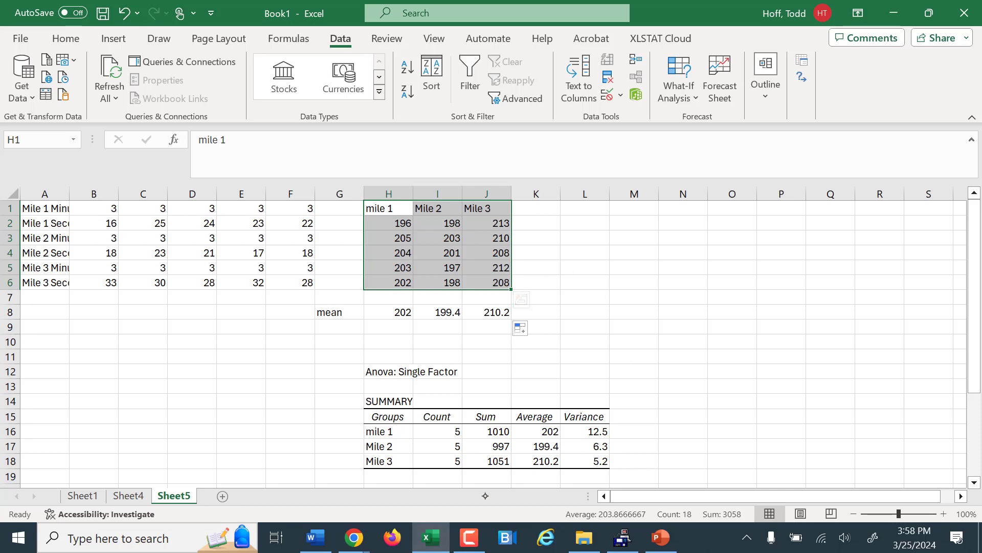
- Switch to homework Question 6, copy its Arsenic Amounts table as tab-delimited text, and close the data windows
{"action": "mouse_move", "coordinate": [354, 537]}
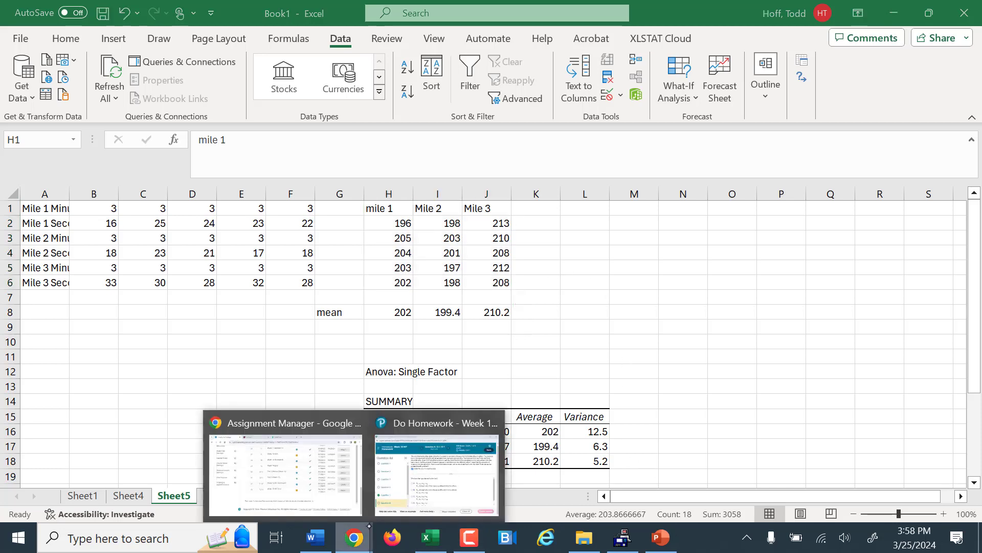
{"action": "left_click", "coordinate": [448, 481]}
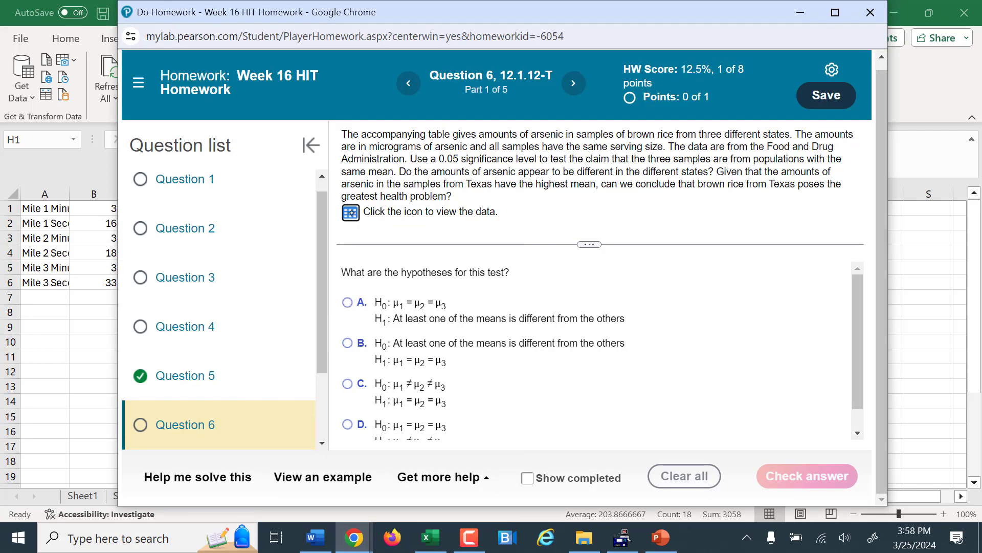
{"action": "left_click", "coordinate": [350, 212]}
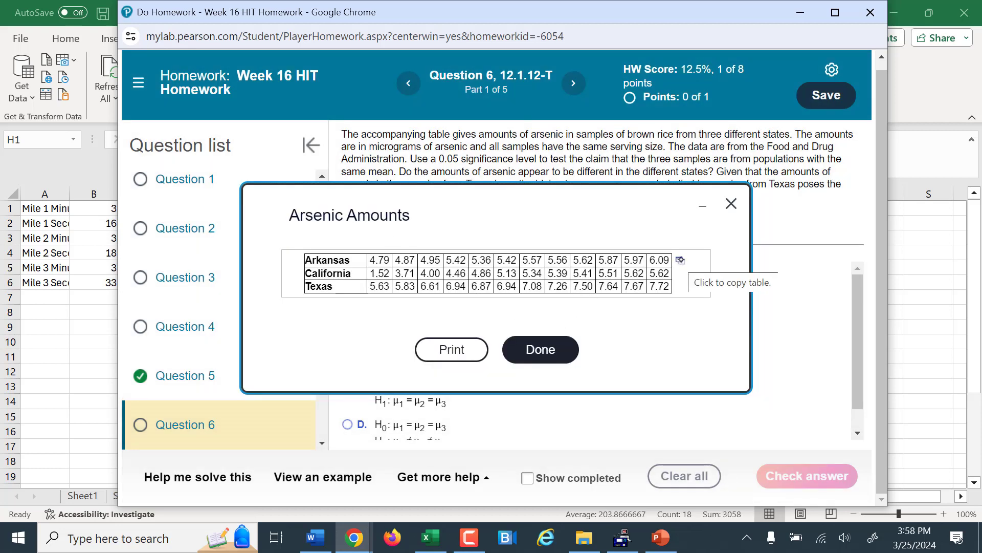
{"action": "left_click", "coordinate": [680, 260]}
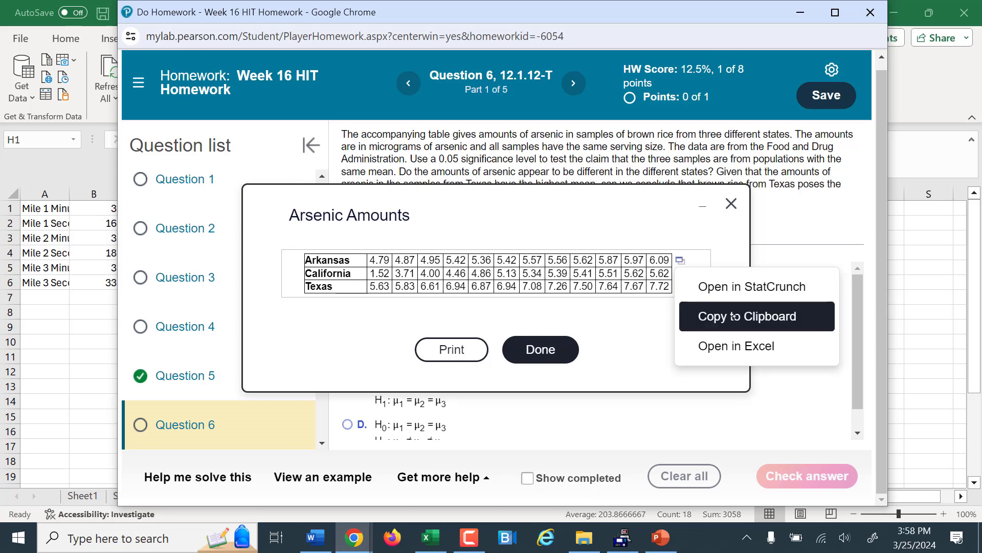
{"action": "left_click", "coordinate": [735, 316]}
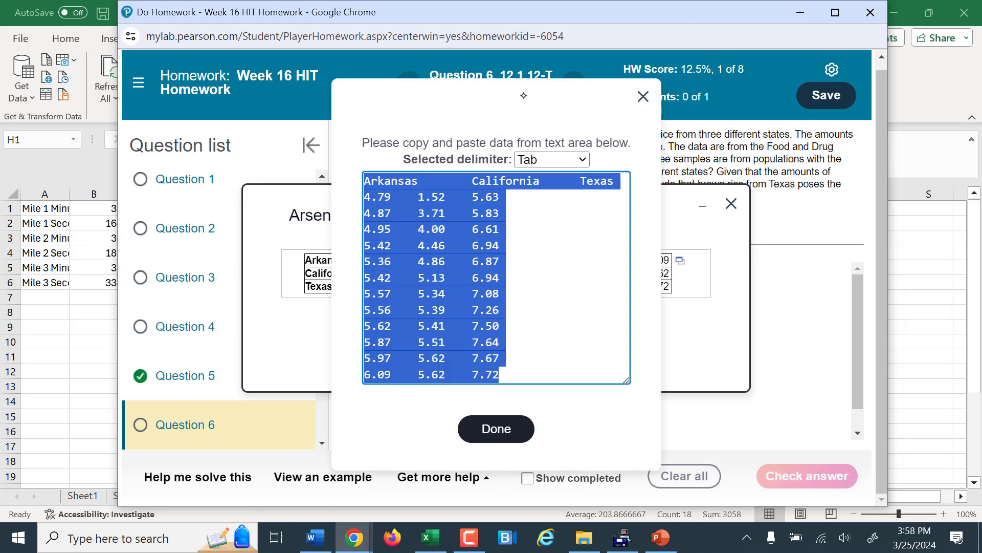
{"action": "left_click_drag", "start_coordinate": [523, 95], "coordinate": [449, 96]}
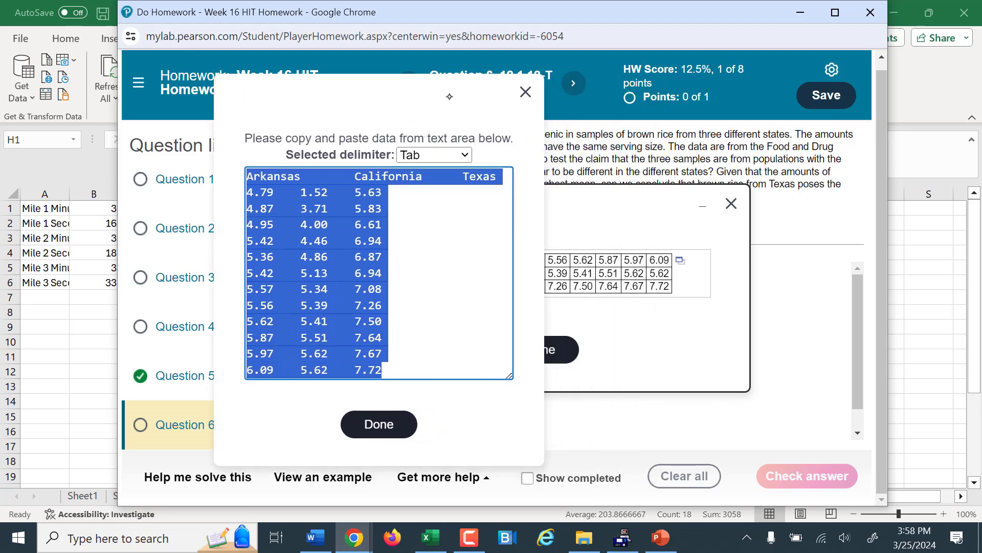
{"action": "right_click", "coordinate": [351, 271]}
{"action": "left_click", "coordinate": [382, 280]}
{"action": "left_click", "coordinate": [526, 93]}
{"action": "left_click", "coordinate": [731, 204]}
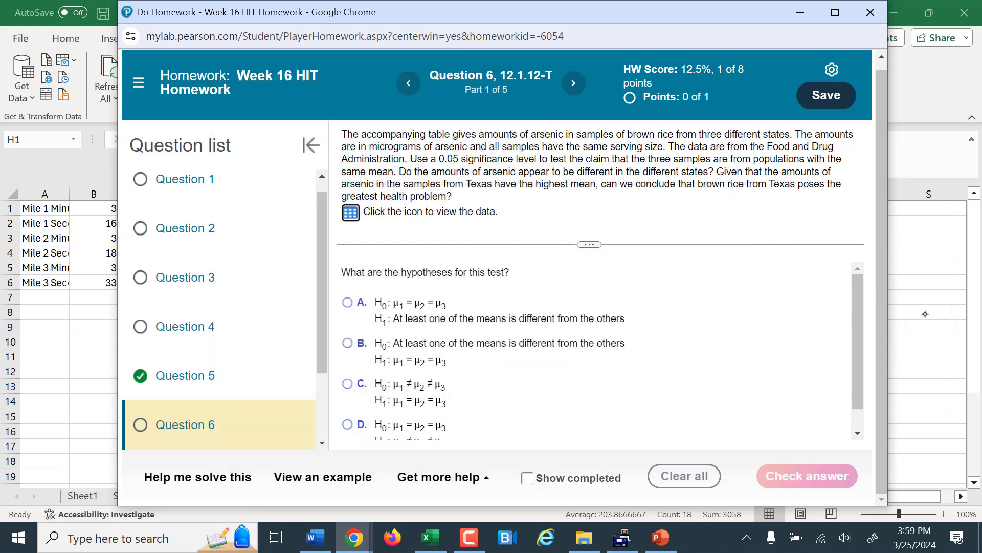
- Switch to Excel, add a new worksheet and paste the Arkansas, California and Texas arsenic data at A1
{"action": "key", "text": "alt+Tab"}
{"action": "left_click", "coordinate": [222, 496]}
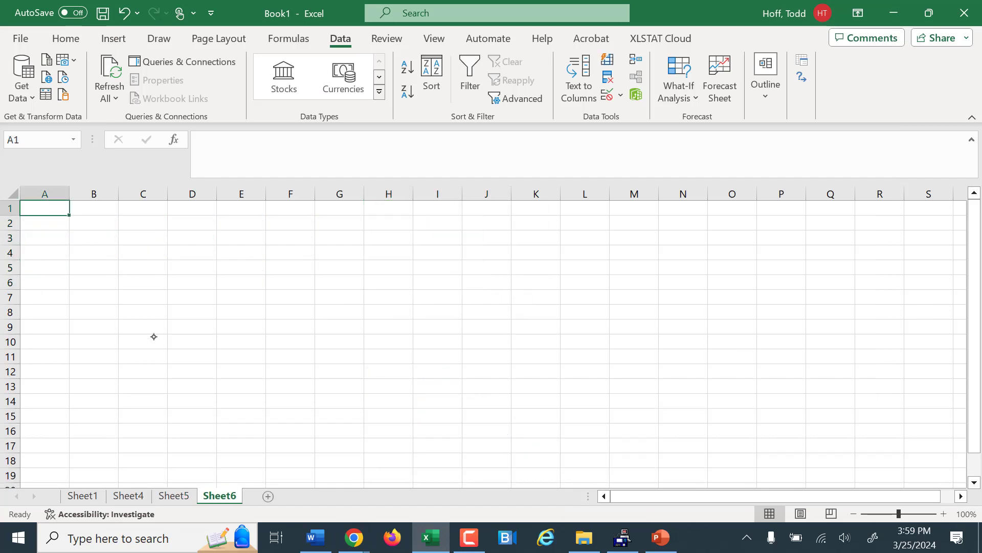
{"action": "key", "text": "ctrl+v"}
{"action": "left_click", "coordinate": [219, 313]}
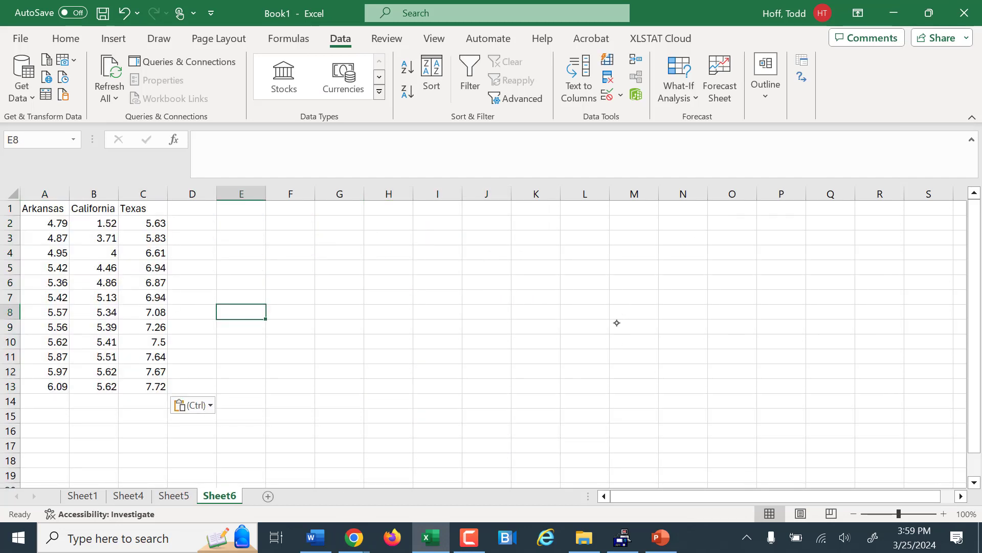
- Switch to Word and handwrite the column headings "from pop. 1", "pop. 2" and "pop. 3" with the black pen
{"action": "left_click", "coordinate": [315, 537]}
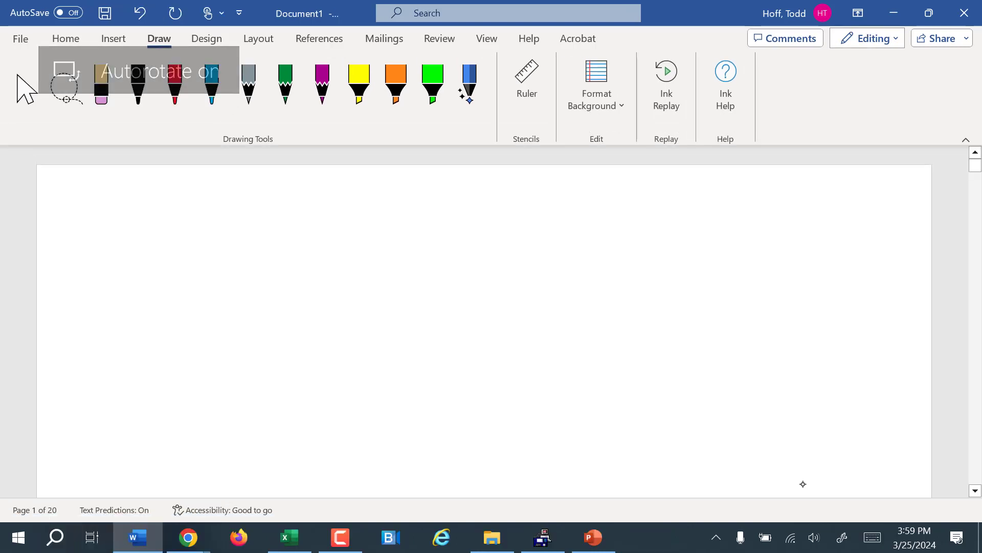
{"action": "left_click", "coordinate": [138, 84]}
{"action": "mouse_move", "coordinate": [93, 186]}
{"action": "left_mouse_down"}
{"action": "mouse_move", "coordinate": [87, 209]}
{"action": "mouse_move", "coordinate": [99, 196]}
{"action": "left_mouse_up"}
{"action": "mouse_move", "coordinate": [95, 199]}
{"action": "left_mouse_down"}
{"action": "mouse_move", "coordinate": [119, 211]}
{"action": "mouse_move", "coordinate": [164, 201]}
{"action": "left_mouse_up"}
{"action": "left_click_drag", "start_coordinate": [174, 205], "coordinate": [176, 224]}
{"action": "left_click", "coordinate": [186, 209]}
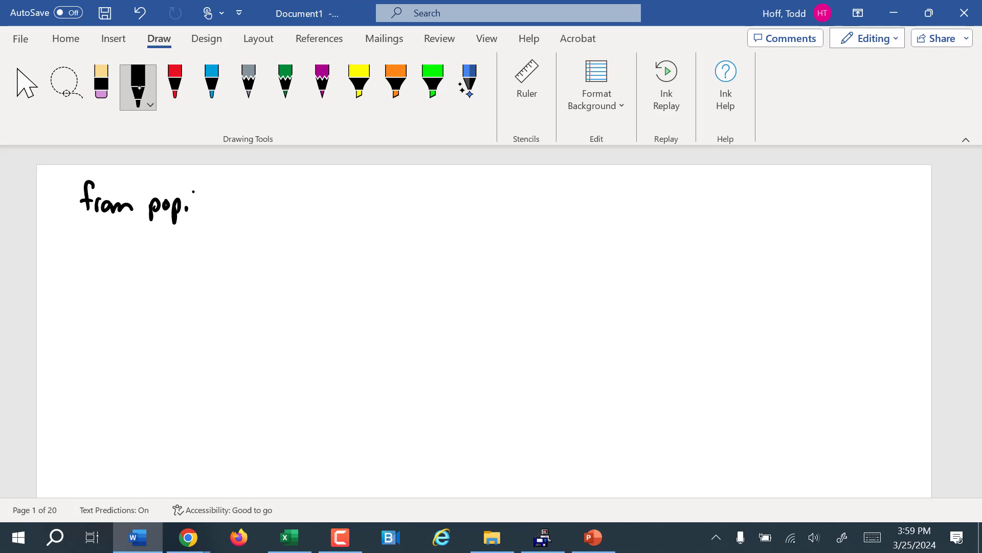
{"action": "left_click_drag", "start_coordinate": [196, 192], "coordinate": [195, 214]}
{"action": "left_click_drag", "start_coordinate": [290, 208], "coordinate": [291, 219]}
{"action": "mouse_move", "coordinate": [306, 208]}
{"action": "left_mouse_down"}
{"action": "mouse_move", "coordinate": [311, 228]}
{"action": "mouse_move", "coordinate": [313, 218]}
{"action": "left_mouse_up"}
{"action": "left_click", "coordinate": [320, 219]}
{"action": "mouse_move", "coordinate": [329, 200]}
{"action": "left_mouse_down"}
{"action": "mouse_move", "coordinate": [379, 231]}
{"action": "mouse_move", "coordinate": [396, 211]}
{"action": "mouse_move", "coordinate": [403, 232]}
{"action": "mouse_move", "coordinate": [428, 203]}
{"action": "mouse_move", "coordinate": [421, 222]}
{"action": "left_mouse_up"}
{"action": "left_click", "coordinate": [419, 218]}
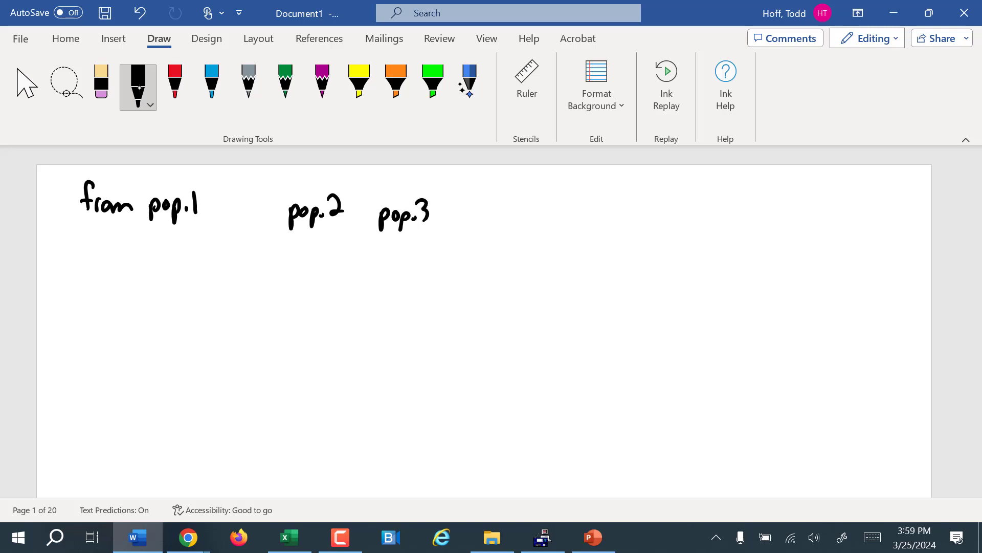
- Write the sample sizes n₁, n₂ and n₃ beneath the three population headings
{"action": "mouse_move", "coordinate": [135, 245]}
{"action": "left_mouse_down"}
{"action": "mouse_move", "coordinate": [136, 260]}
{"action": "mouse_move", "coordinate": [148, 260]}
{"action": "left_mouse_up"}
{"action": "left_click_drag", "start_coordinate": [156, 257], "coordinate": [157, 270]}
{"action": "mouse_move", "coordinate": [296, 252]}
{"action": "left_mouse_down"}
{"action": "mouse_move", "coordinate": [296, 270]}
{"action": "mouse_move", "coordinate": [309, 270]}
{"action": "left_mouse_up"}
{"action": "left_click_drag", "start_coordinate": [313, 262], "coordinate": [326, 277]}
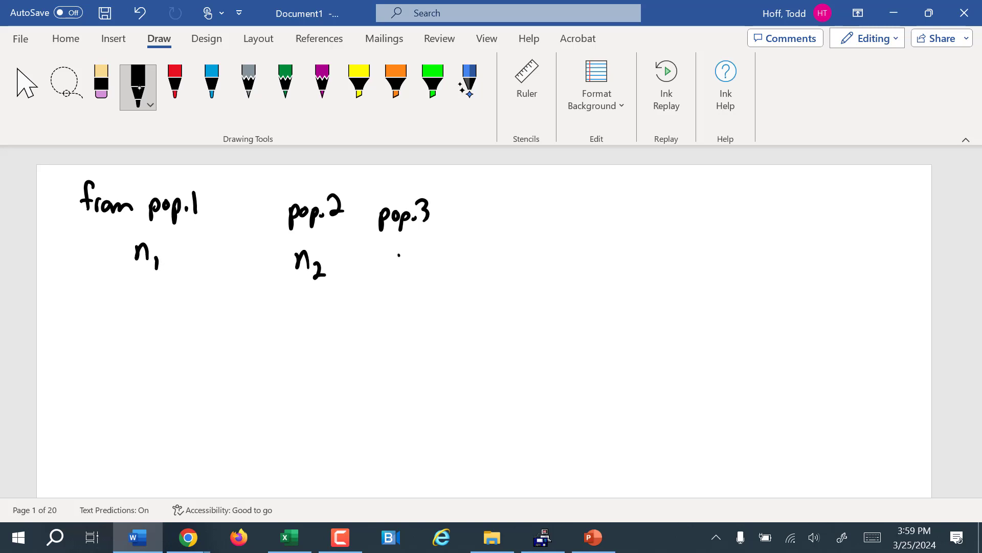
{"action": "left_click_drag", "start_coordinate": [398, 253], "coordinate": [399, 267]}
{"action": "left_click_drag", "start_coordinate": [399, 257], "coordinate": [417, 279]}
- Write the sample means x̄₁, x̄₂ and x̄₃ in a row below the sample sizes
{"action": "mouse_move", "coordinate": [153, 292]}
{"action": "left_mouse_down"}
{"action": "mouse_move", "coordinate": [140, 311]}
{"action": "mouse_move", "coordinate": [154, 311]}
{"action": "mouse_move", "coordinate": [154, 290]}
{"action": "left_mouse_up"}
{"action": "left_click_drag", "start_coordinate": [165, 303], "coordinate": [166, 318]}
{"action": "left_click_drag", "start_coordinate": [296, 303], "coordinate": [285, 320]}
{"action": "mouse_move", "coordinate": [284, 303]}
{"action": "left_mouse_down"}
{"action": "mouse_move", "coordinate": [297, 317]}
{"action": "mouse_move", "coordinate": [301, 298]}
{"action": "left_mouse_up"}
{"action": "left_click_drag", "start_coordinate": [311, 312], "coordinate": [324, 325]}
{"action": "left_click_drag", "start_coordinate": [403, 305], "coordinate": [395, 319]}
{"action": "mouse_move", "coordinate": [392, 308]}
{"action": "left_mouse_down"}
{"action": "mouse_move", "coordinate": [408, 317]}
{"action": "mouse_move", "coordinate": [405, 301]}
{"action": "mouse_move", "coordinate": [417, 327]}
{"action": "left_mouse_up"}
- Write the standard deviations s₁, s₂ and s₃ in a row below the sample means
{"action": "left_click_drag", "start_coordinate": [159, 339], "coordinate": [149, 358]}
{"action": "left_click_drag", "start_coordinate": [166, 352], "coordinate": [166, 367]}
{"action": "left_click_drag", "start_coordinate": [300, 346], "coordinate": [290, 363]}
{"action": "left_click_drag", "start_coordinate": [304, 359], "coordinate": [312, 373]}
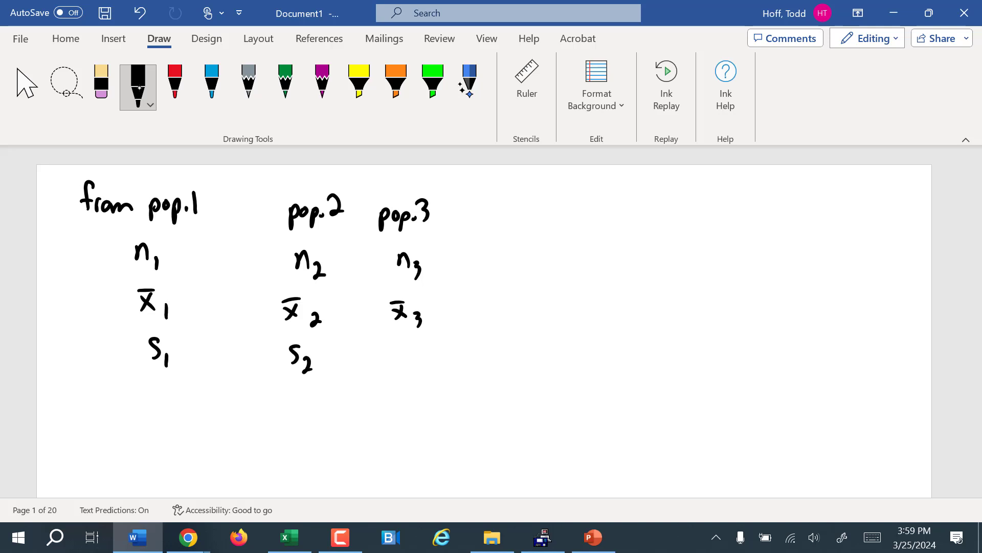
{"action": "mouse_move", "coordinate": [398, 345]}
{"action": "left_mouse_down"}
{"action": "mouse_move", "coordinate": [388, 363]}
{"action": "mouse_move", "coordinate": [405, 374]}
{"action": "left_mouse_up"}
- Write the heading "Numerator" below the sample statistics and underline it
{"action": "scroll", "coordinate": [483, 320], "scroll_direction": "down", "scroll_amount": 1}
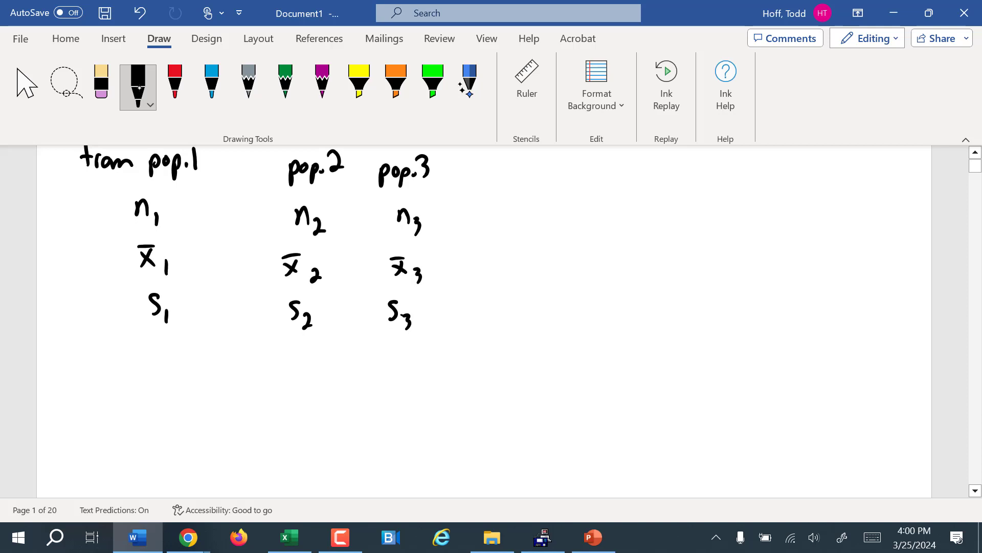
{"action": "mouse_move", "coordinate": [73, 370]}
{"action": "left_mouse_down"}
{"action": "mouse_move", "coordinate": [72, 389]}
{"action": "mouse_move", "coordinate": [87, 371]}
{"action": "mouse_move", "coordinate": [105, 397]}
{"action": "left_mouse_up"}
{"action": "mouse_move", "coordinate": [108, 396]}
{"action": "left_mouse_down"}
{"action": "mouse_move", "coordinate": [117, 385]}
{"action": "mouse_move", "coordinate": [161, 397]}
{"action": "mouse_move", "coordinate": [197, 388]}
{"action": "left_mouse_up"}
{"action": "left_click_drag", "start_coordinate": [83, 411], "coordinate": [178, 403]}
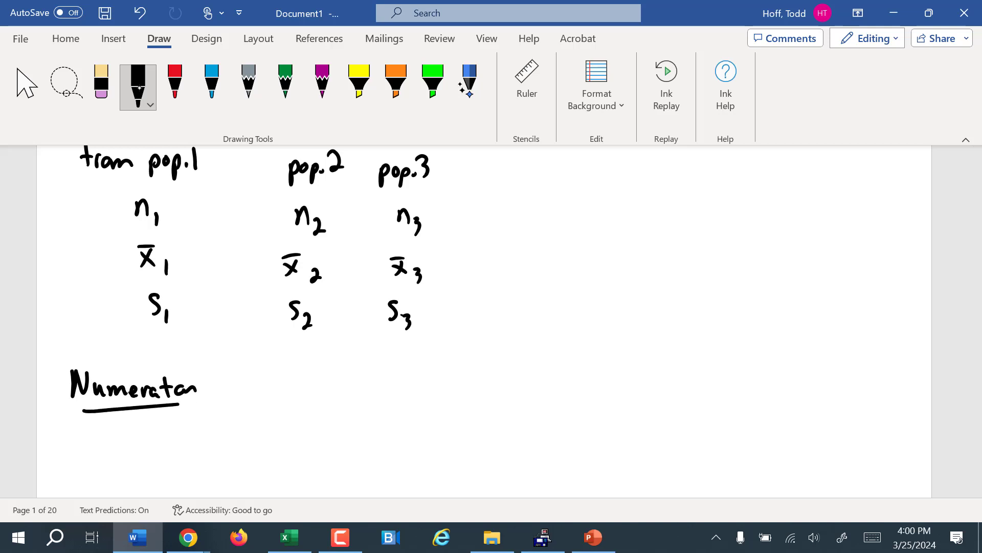
- Write the first numerator term n1(x̄₁ − gm) beside the Numerator heading
{"action": "left_click_drag", "start_coordinate": [283, 397], "coordinate": [301, 412]}
{"action": "mouse_move", "coordinate": [324, 379]}
{"action": "left_mouse_down"}
{"action": "mouse_move", "coordinate": [320, 423]}
{"action": "mouse_move", "coordinate": [343, 412]}
{"action": "mouse_move", "coordinate": [332, 413]}
{"action": "mouse_move", "coordinate": [343, 397]}
{"action": "mouse_move", "coordinate": [350, 417]}
{"action": "mouse_move", "coordinate": [374, 404]}
{"action": "mouse_move", "coordinate": [384, 430]}
{"action": "mouse_move", "coordinate": [406, 404]}
{"action": "mouse_move", "coordinate": [422, 425]}
{"action": "left_mouse_up"}
{"action": "left_click", "coordinate": [330, 395]}
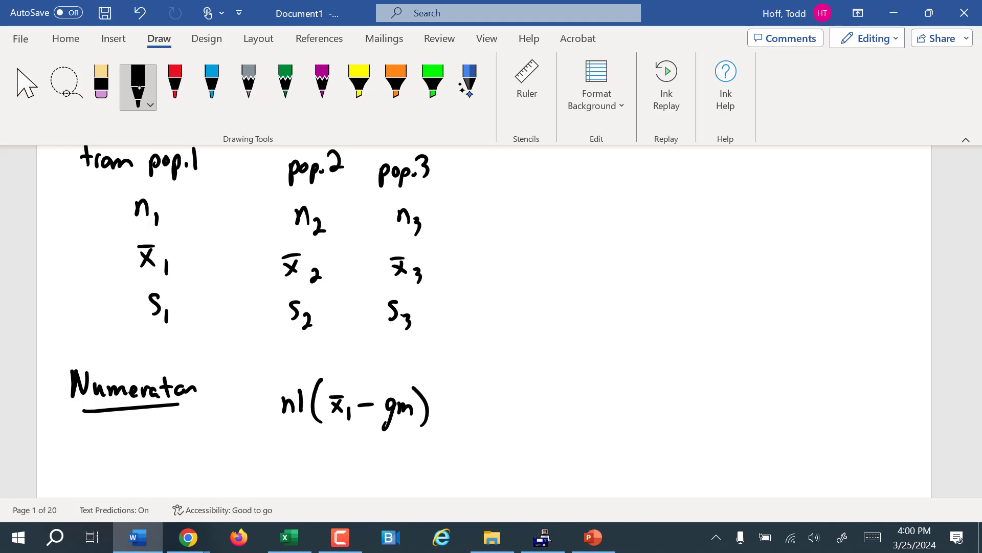
- Write "gm =" beside the sample statistics, followed by the upper expression n₁·x̄₁ + n₂·x̄₂ + n₃·x̄₃
{"action": "mouse_move", "coordinate": [541, 240]}
{"action": "left_mouse_down"}
{"action": "mouse_move", "coordinate": [540, 268]}
{"action": "mouse_move", "coordinate": [527, 280]}
{"action": "left_mouse_up"}
{"action": "mouse_move", "coordinate": [551, 260]}
{"action": "left_mouse_down"}
{"action": "mouse_move", "coordinate": [555, 245]}
{"action": "mouse_move", "coordinate": [572, 260]}
{"action": "mouse_move", "coordinate": [595, 247]}
{"action": "mouse_move", "coordinate": [595, 255]}
{"action": "mouse_move", "coordinate": [618, 224]}
{"action": "mouse_move", "coordinate": [625, 241]}
{"action": "left_mouse_up"}
{"action": "mouse_move", "coordinate": [630, 230]}
{"action": "left_mouse_down"}
{"action": "mouse_move", "coordinate": [631, 248]}
{"action": "mouse_move", "coordinate": [662, 243]}
{"action": "left_mouse_up"}
{"action": "left_click", "coordinate": [641, 230]}
{"action": "mouse_move", "coordinate": [662, 224]}
{"action": "left_mouse_down"}
{"action": "mouse_move", "coordinate": [651, 244]}
{"action": "mouse_move", "coordinate": [662, 221]}
{"action": "left_mouse_up"}
{"action": "mouse_move", "coordinate": [668, 239]}
{"action": "left_mouse_down"}
{"action": "mouse_move", "coordinate": [669, 253]}
{"action": "mouse_move", "coordinate": [695, 243]}
{"action": "left_mouse_up"}
{"action": "mouse_move", "coordinate": [687, 236]}
{"action": "left_mouse_down"}
{"action": "mouse_move", "coordinate": [718, 227]}
{"action": "mouse_move", "coordinate": [726, 244]}
{"action": "left_mouse_up"}
{"action": "mouse_move", "coordinate": [724, 241]}
{"action": "left_mouse_down"}
{"action": "mouse_move", "coordinate": [734, 252]}
{"action": "mouse_move", "coordinate": [760, 246]}
{"action": "left_mouse_up"}
{"action": "left_click", "coordinate": [741, 236]}
{"action": "mouse_move", "coordinate": [760, 228]}
{"action": "left_mouse_down"}
{"action": "mouse_move", "coordinate": [748, 247]}
{"action": "mouse_move", "coordinate": [760, 224]}
{"action": "mouse_move", "coordinate": [773, 256]}
{"action": "mouse_move", "coordinate": [794, 248]}
{"action": "left_mouse_up"}
{"action": "mouse_move", "coordinate": [787, 240]}
{"action": "left_mouse_down"}
{"action": "mouse_move", "coordinate": [820, 233]}
{"action": "mouse_move", "coordinate": [830, 250]}
{"action": "left_mouse_up"}
{"action": "mouse_move", "coordinate": [833, 248]}
{"action": "left_mouse_down"}
{"action": "mouse_move", "coordinate": [833, 262]}
{"action": "mouse_move", "coordinate": [866, 252]}
{"action": "left_mouse_up"}
{"action": "left_click", "coordinate": [847, 245]}
{"action": "mouse_move", "coordinate": [866, 236]}
{"action": "left_mouse_down"}
{"action": "mouse_move", "coordinate": [854, 253]}
{"action": "mouse_move", "coordinate": [866, 232]}
{"action": "left_mouse_up"}
{"action": "left_click_drag", "start_coordinate": [870, 248], "coordinate": [874, 263]}
- Draw the fraction bar of the gm formula and write n₁ + n₂ + n₃ as its denominator
{"action": "left_click_drag", "start_coordinate": [618, 260], "coordinate": [884, 275]}
{"action": "left_click_drag", "start_coordinate": [692, 285], "coordinate": [714, 312]}
{"action": "left_click_drag", "start_coordinate": [729, 285], "coordinate": [728, 302]}
{"action": "left_click_drag", "start_coordinate": [720, 295], "coordinate": [735, 294]}
{"action": "mouse_move", "coordinate": [746, 290]}
{"action": "left_mouse_down"}
{"action": "mouse_move", "coordinate": [746, 304]}
{"action": "mouse_move", "coordinate": [775, 315]}
{"action": "left_mouse_up"}
{"action": "mouse_move", "coordinate": [780, 296]}
{"action": "left_mouse_down"}
{"action": "mouse_move", "coordinate": [780, 312]}
{"action": "mouse_move", "coordinate": [790, 301]}
{"action": "left_mouse_up"}
{"action": "mouse_move", "coordinate": [791, 295]}
{"action": "left_mouse_down"}
{"action": "mouse_move", "coordinate": [792, 311]}
{"action": "mouse_move", "coordinate": [806, 311]}
{"action": "left_mouse_up"}
{"action": "left_click_drag", "start_coordinate": [808, 305], "coordinate": [814, 323]}
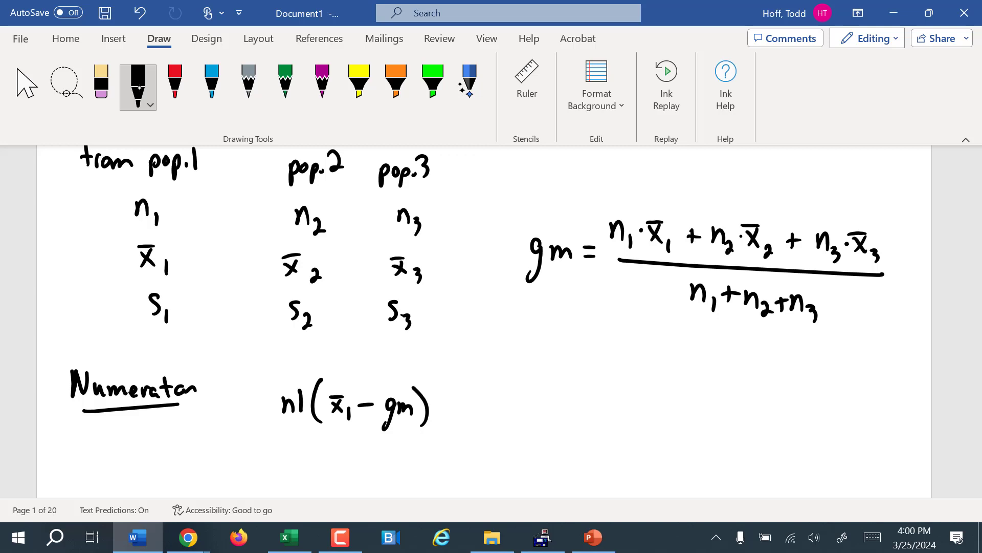
- Square the first numerator term and begin the second one with "+ n₂("
{"action": "mouse_move", "coordinate": [427, 377]}
{"action": "left_mouse_down"}
{"action": "mouse_move", "coordinate": [466, 419]}
{"action": "mouse_move", "coordinate": [474, 411]}
{"action": "mouse_move", "coordinate": [519, 427]}
{"action": "left_mouse_up"}
{"action": "left_click_drag", "start_coordinate": [540, 389], "coordinate": [539, 429]}
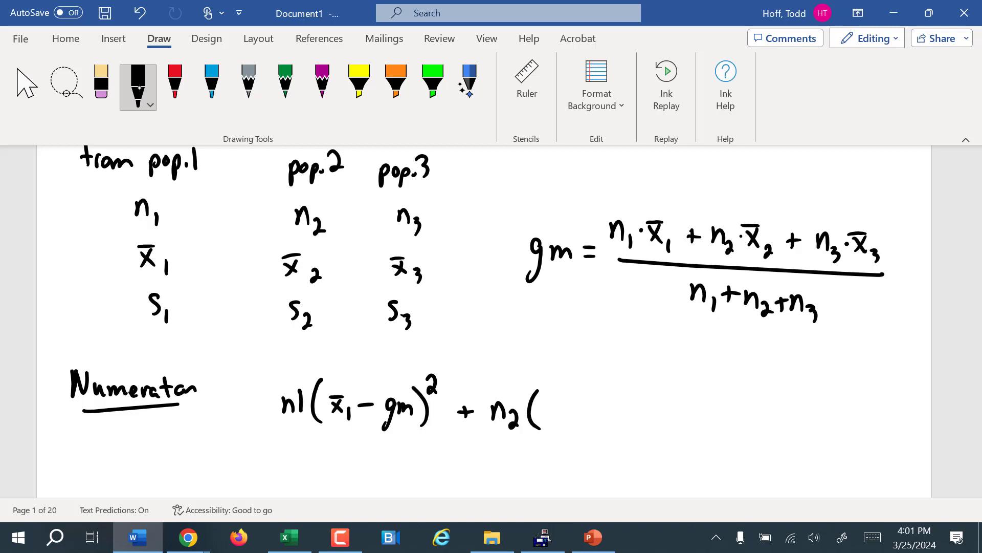
- Erase the full-size 1 after the n in the first numerator term and rewrite it as a subscript
{"action": "left_click", "coordinate": [101, 87]}
{"action": "left_click", "coordinate": [300, 401]}
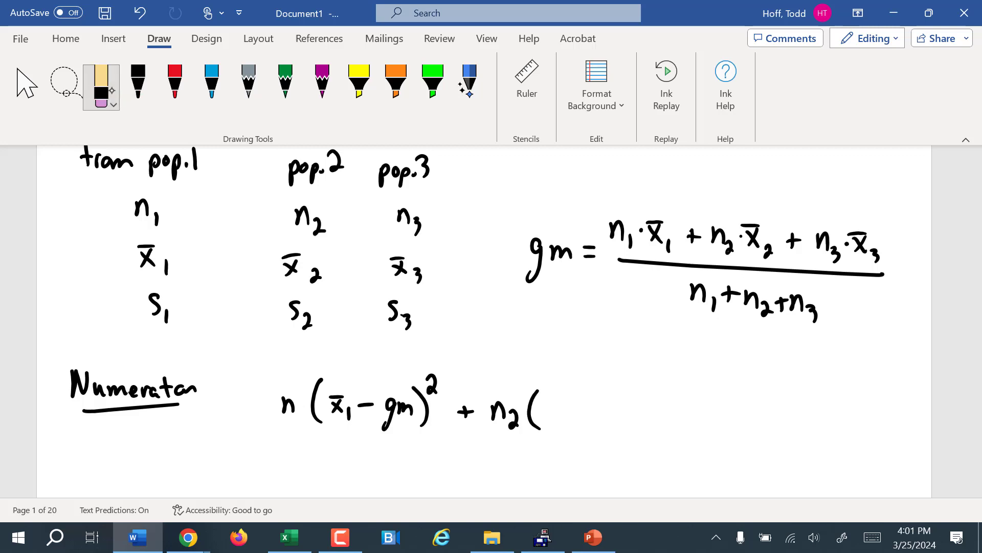
{"action": "left_click", "coordinate": [138, 85]}
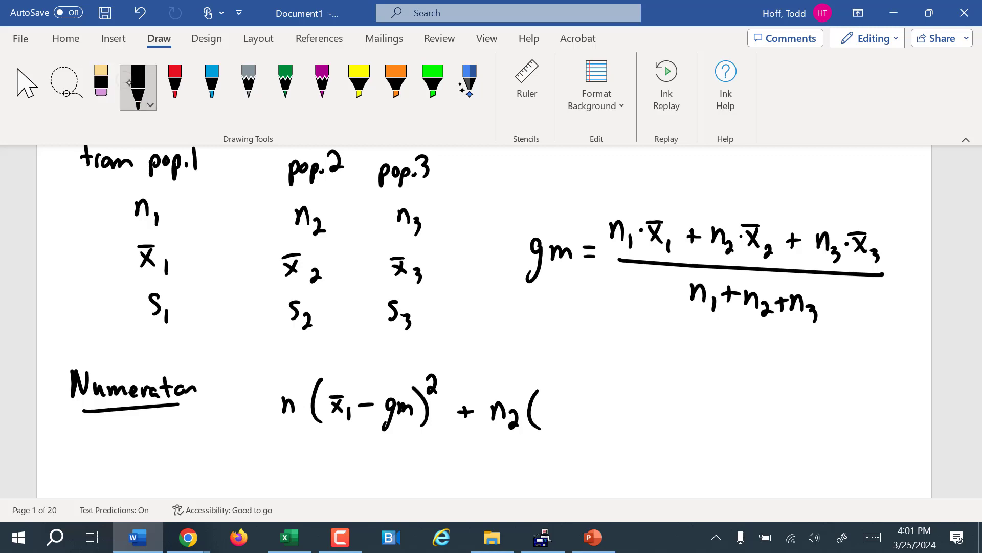
{"action": "left_click_drag", "start_coordinate": [302, 408], "coordinate": [303, 426]}
- Complete the second numerator term as (x̄₂ − gm)², followed by a plus sign and a row of dots
{"action": "left_click_drag", "start_coordinate": [546, 408], "coordinate": [562, 423]}
{"action": "mouse_move", "coordinate": [562, 408]}
{"action": "left_mouse_down"}
{"action": "mouse_move", "coordinate": [546, 425]}
{"action": "mouse_move", "coordinate": [565, 404]}
{"action": "mouse_move", "coordinate": [579, 433]}
{"action": "mouse_move", "coordinate": [602, 420]}
{"action": "mouse_move", "coordinate": [611, 448]}
{"action": "mouse_move", "coordinate": [640, 436]}
{"action": "left_mouse_up"}
{"action": "mouse_move", "coordinate": [630, 396]}
{"action": "left_mouse_down"}
{"action": "mouse_move", "coordinate": [651, 445]}
{"action": "mouse_move", "coordinate": [663, 407]}
{"action": "mouse_move", "coordinate": [678, 434]}
{"action": "mouse_move", "coordinate": [694, 426]}
{"action": "mouse_move", "coordinate": [717, 438]}
{"action": "left_mouse_up"}
{"action": "left_click_drag", "start_coordinate": [723, 440], "coordinate": [759, 441]}
{"action": "left_click_drag", "start_coordinate": [775, 439], "coordinate": [779, 439]}
{"action": "left_click_drag", "start_coordinate": [791, 438], "coordinate": [833, 439]}
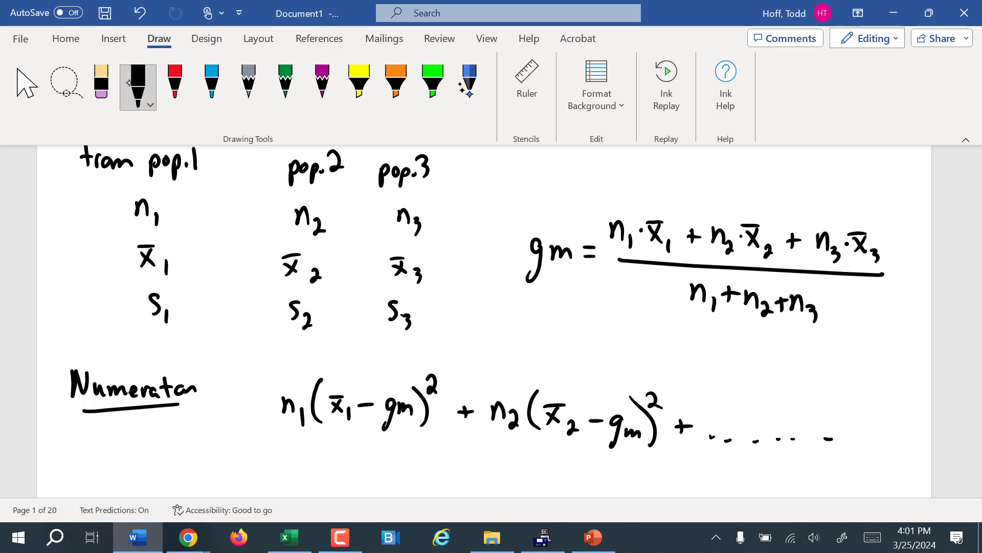
- Draw a fraction bar under the numerator expression and write k − 1 below it
{"action": "scroll", "coordinate": [484, 321], "scroll_direction": "down", "scroll_amount": 1}
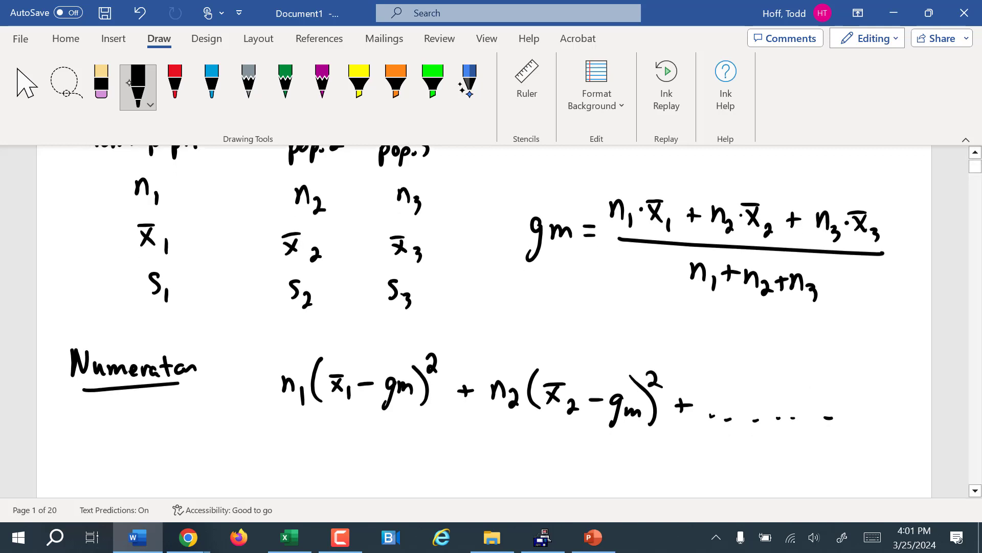
{"action": "left_click_drag", "start_coordinate": [278, 416], "coordinate": [861, 439]}
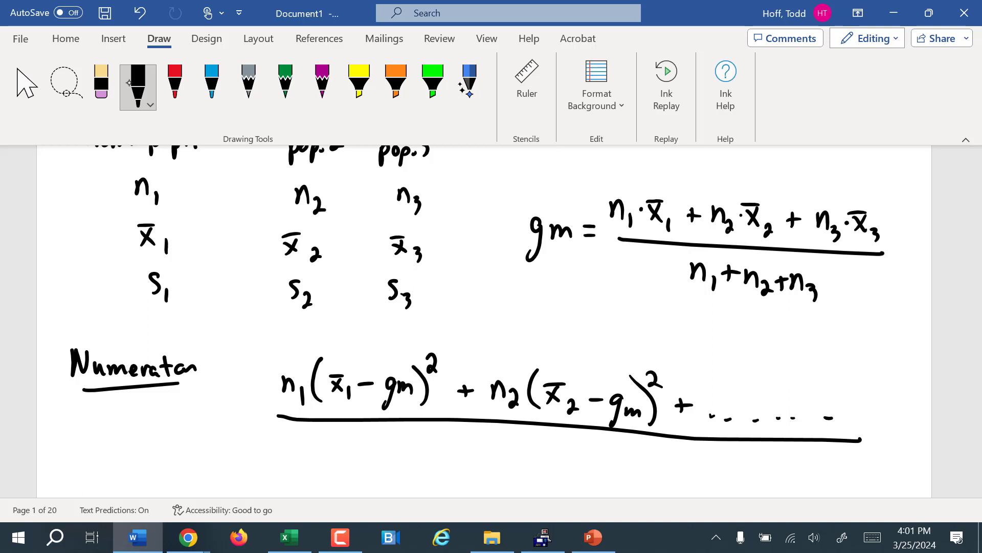
{"action": "mouse_move", "coordinate": [456, 434]}
{"action": "left_mouse_down"}
{"action": "mouse_move", "coordinate": [454, 465]}
{"action": "mouse_move", "coordinate": [488, 453]}
{"action": "left_mouse_up"}
{"action": "left_click_drag", "start_coordinate": [498, 442], "coordinate": [499, 470]}
- Write "k = 3" in red beside the population headings and underline pop. 1, pop. 2 and pop. 3 in red
{"action": "scroll", "coordinate": [484, 319], "scroll_direction": "up", "scroll_amount": 1}
{"action": "left_click", "coordinate": [175, 82]}
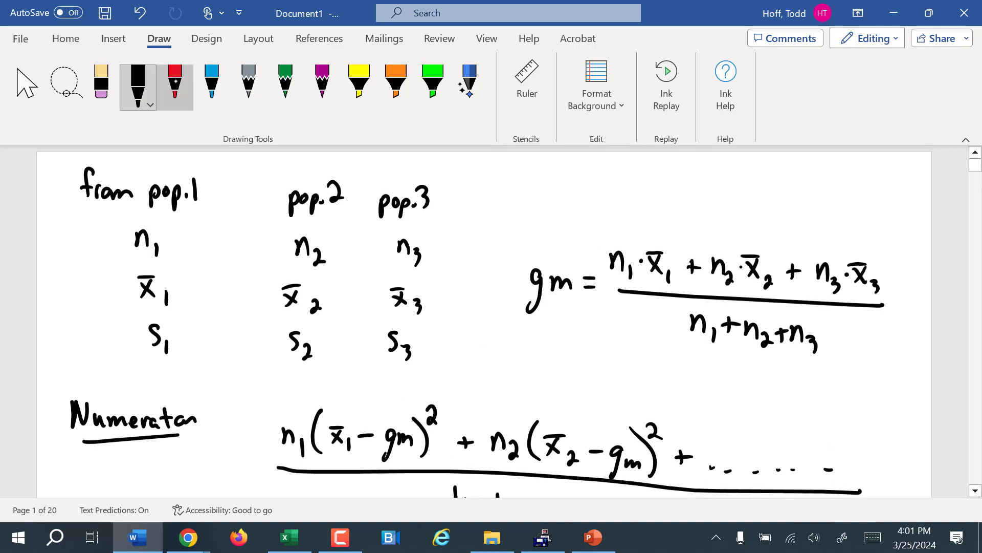
{"action": "mouse_move", "coordinate": [485, 164]}
{"action": "left_mouse_down"}
{"action": "mouse_move", "coordinate": [492, 198]}
{"action": "mouse_move", "coordinate": [509, 195]}
{"action": "left_mouse_up"}
{"action": "left_click_drag", "start_coordinate": [509, 179], "coordinate": [524, 183]}
{"action": "left_click_drag", "start_coordinate": [523, 169], "coordinate": [532, 189]}
{"action": "left_click_drag", "start_coordinate": [148, 211], "coordinate": [190, 209]}
{"action": "left_click_drag", "start_coordinate": [275, 220], "coordinate": [327, 218]}
{"action": "left_click_drag", "start_coordinate": [398, 223], "coordinate": [442, 220]}
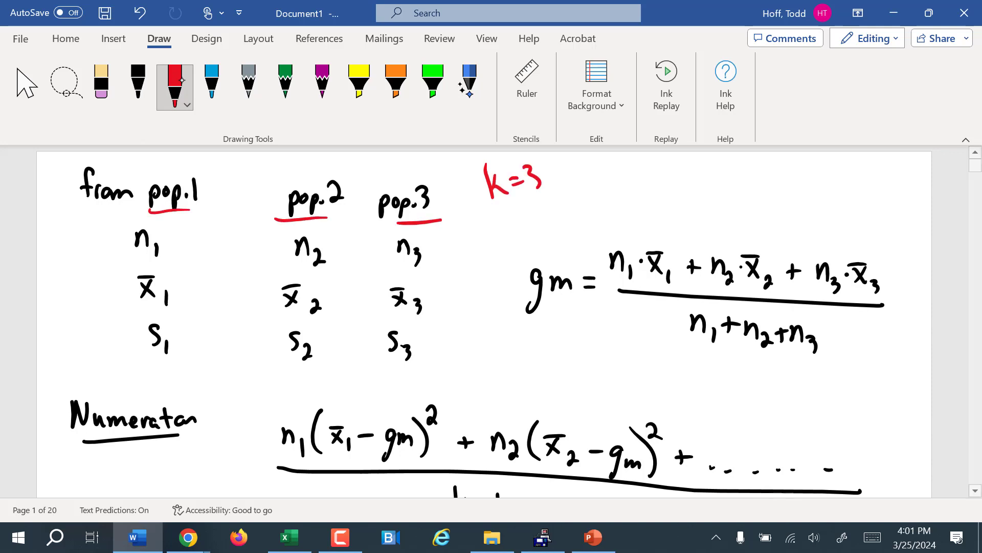
- Write the heading "Denominator" in black below the numerator formula and underline it
{"action": "scroll", "coordinate": [483, 320], "scroll_direction": "down", "scroll_amount": 3}
{"action": "scroll", "coordinate": [483, 320], "scroll_direction": "down", "scroll_amount": 1}
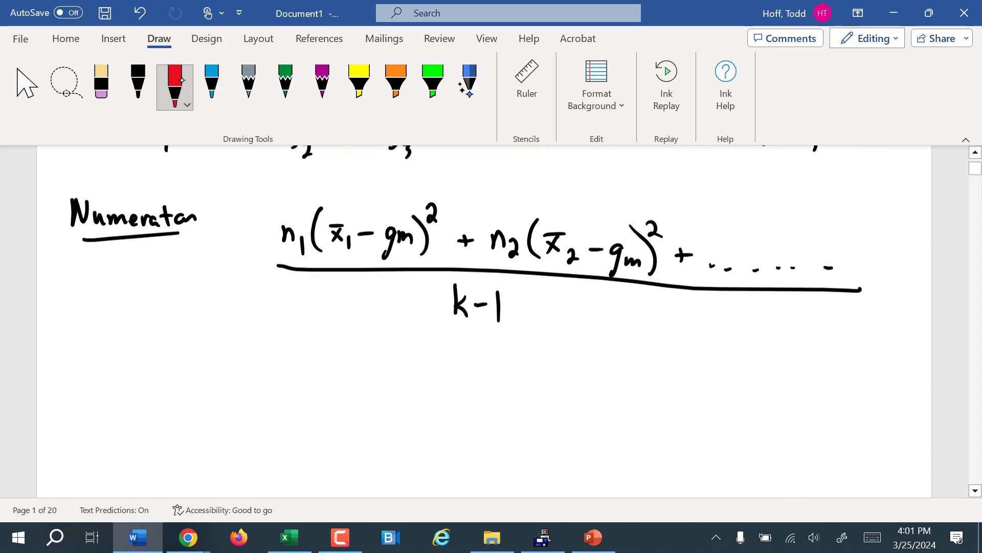
{"action": "left_click", "coordinate": [138, 82]}
{"action": "mouse_move", "coordinate": [89, 387]}
{"action": "left_mouse_down"}
{"action": "mouse_move", "coordinate": [95, 416]}
{"action": "mouse_move", "coordinate": [145, 408]}
{"action": "left_mouse_up"}
{"action": "left_click", "coordinate": [143, 405]}
{"action": "mouse_move", "coordinate": [149, 414]}
{"action": "left_mouse_down"}
{"action": "mouse_move", "coordinate": [161, 404]}
{"action": "mouse_move", "coordinate": [204, 412]}
{"action": "left_mouse_up"}
{"action": "left_click", "coordinate": [215, 401]}
{"action": "mouse_move", "coordinate": [195, 399]}
{"action": "left_mouse_down"}
{"action": "mouse_move", "coordinate": [210, 397]}
{"action": "mouse_move", "coordinate": [220, 410]}
{"action": "left_mouse_up"}
{"action": "left_click_drag", "start_coordinate": [222, 409], "coordinate": [228, 403]}
{"action": "left_click_drag", "start_coordinate": [135, 436], "coordinate": [201, 423]}
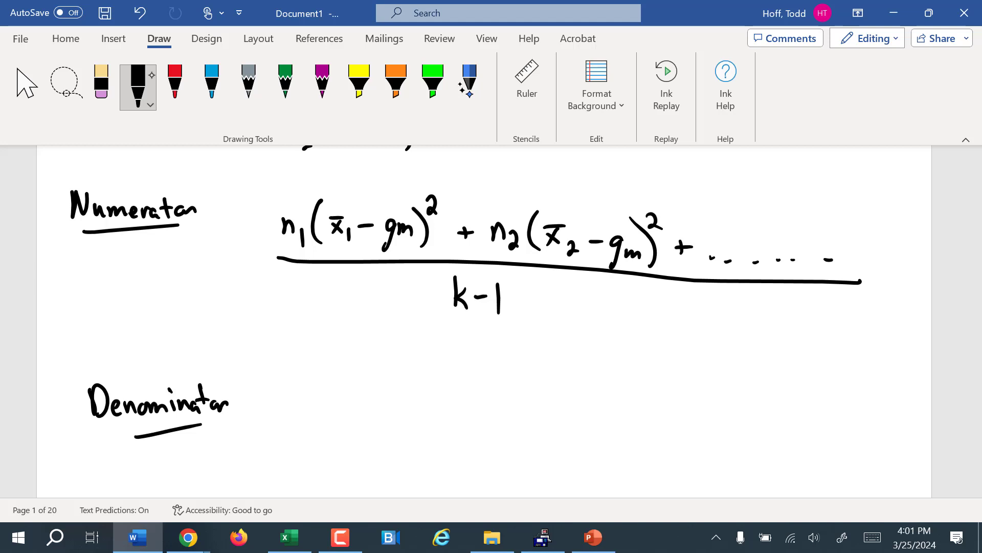
- Write the first denominator term (n₁ − 1)s₁² beside the Denominator heading
{"action": "mouse_move", "coordinate": [325, 392]}
{"action": "left_mouse_down"}
{"action": "mouse_move", "coordinate": [326, 415]}
{"action": "mouse_move", "coordinate": [346, 423]}
{"action": "left_mouse_up"}
{"action": "left_click_drag", "start_coordinate": [349, 404], "coordinate": [368, 417]}
{"action": "left_click", "coordinate": [367, 381]}
{"action": "left_click_drag", "start_coordinate": [377, 381], "coordinate": [378, 427]}
{"action": "left_click_drag", "start_coordinate": [333, 374], "coordinate": [322, 428]}
{"action": "left_click_drag", "start_coordinate": [409, 394], "coordinate": [400, 422]}
{"action": "left_click_drag", "start_coordinate": [414, 412], "coordinate": [414, 425]}
{"action": "left_click_drag", "start_coordinate": [415, 384], "coordinate": [460, 416]}
- Add the second denominator term + (n₂ − 1)s₂², followed by a plus sign and a row of dots
{"action": "mouse_move", "coordinate": [452, 410]}
{"action": "left_mouse_down"}
{"action": "mouse_move", "coordinate": [516, 426]}
{"action": "mouse_move", "coordinate": [532, 410]}
{"action": "left_mouse_up"}
{"action": "left_click_drag", "start_coordinate": [535, 400], "coordinate": [541, 432]}
{"action": "left_click_drag", "start_coordinate": [493, 388], "coordinate": [489, 432]}
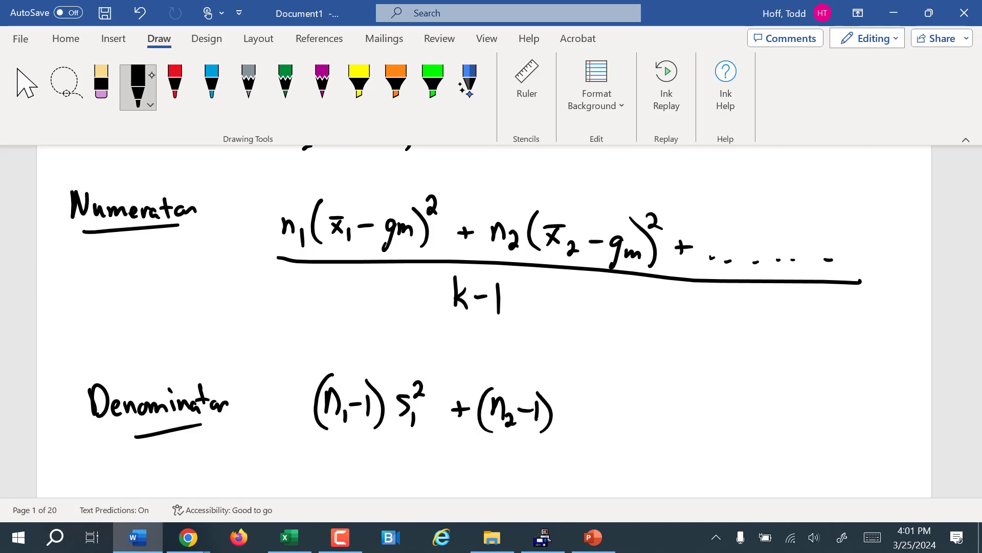
{"action": "mouse_move", "coordinate": [571, 399]}
{"action": "left_mouse_down"}
{"action": "mouse_move", "coordinate": [557, 422]}
{"action": "mouse_move", "coordinate": [579, 431]}
{"action": "mouse_move", "coordinate": [579, 401]}
{"action": "mouse_move", "coordinate": [607, 422]}
{"action": "left_mouse_up"}
{"action": "left_click_drag", "start_coordinate": [600, 415], "coordinate": [621, 414]}
{"action": "left_click", "coordinate": [631, 422]}
{"action": "left_click", "coordinate": [653, 422]}
{"action": "left_click", "coordinate": [671, 422]}
{"action": "left_click", "coordinate": [696, 421]}
{"action": "left_click_drag", "start_coordinate": [728, 420], "coordinate": [736, 421]}
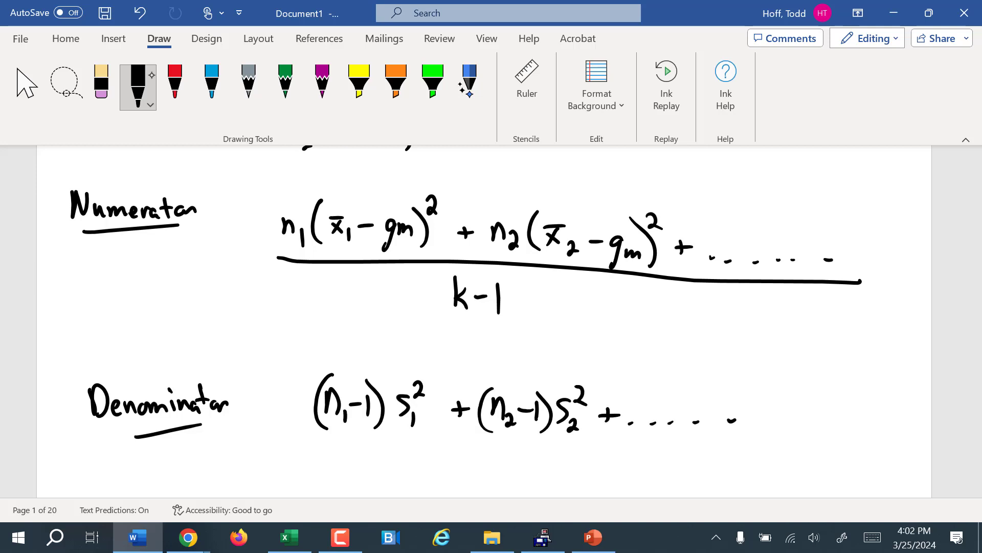
- Draw a fraction bar under the denominator expression and write N − k below it
{"action": "left_click_drag", "start_coordinate": [313, 439], "coordinate": [763, 443]}
{"action": "mouse_move", "coordinate": [464, 488]}
{"action": "left_mouse_down"}
{"action": "mouse_move", "coordinate": [462, 457]}
{"action": "mouse_move", "coordinate": [482, 458]}
{"action": "left_mouse_up"}
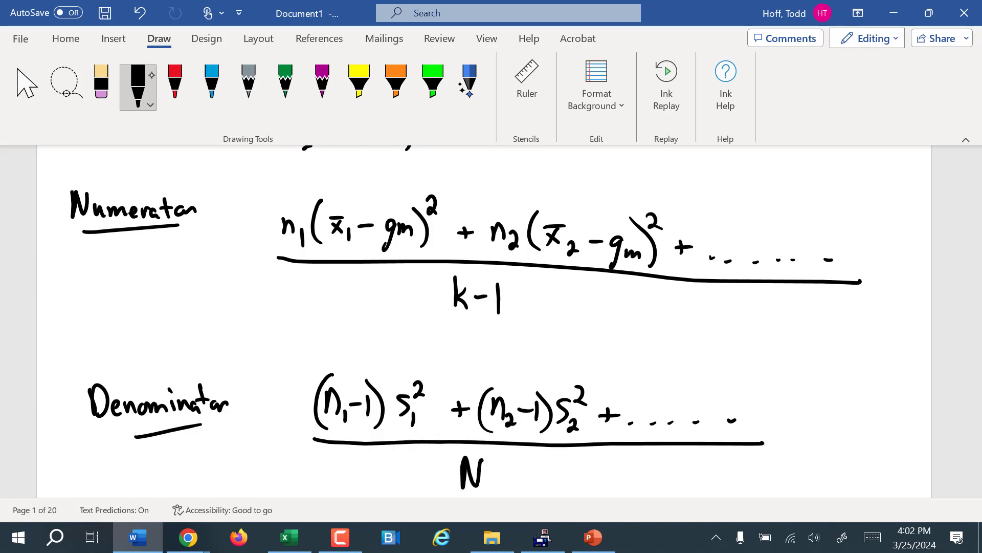
{"action": "left_click_drag", "start_coordinate": [503, 476], "coordinate": [547, 489]}
- Write "F =" in red with a long red fraction bar between the Numerator and Denominator formulas
{"action": "left_click", "coordinate": [175, 82]}
{"action": "mouse_move", "coordinate": [193, 313]}
{"action": "left_mouse_down"}
{"action": "mouse_move", "coordinate": [199, 349]}
{"action": "mouse_move", "coordinate": [211, 307]}
{"action": "left_mouse_up"}
{"action": "left_click_drag", "start_coordinate": [197, 328], "coordinate": [759, 331]}
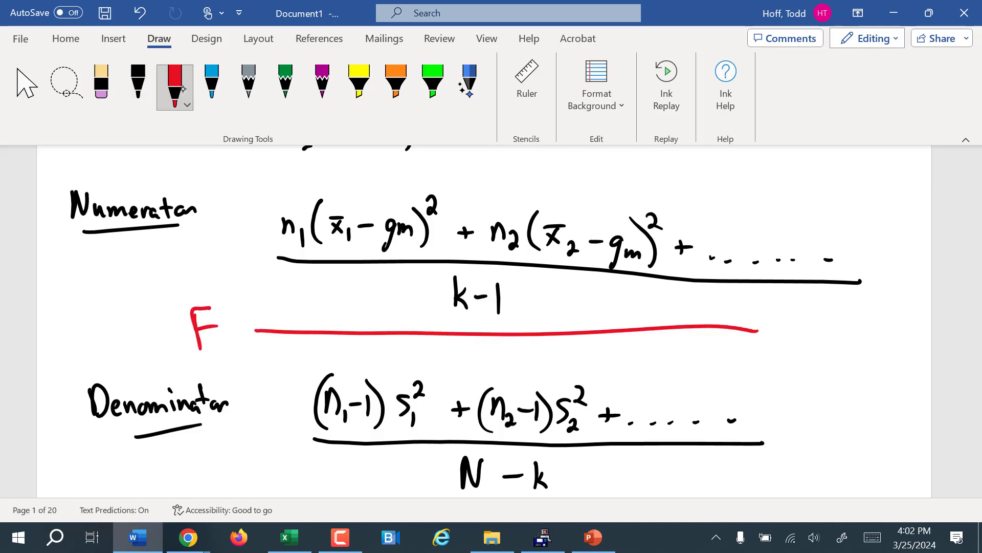
{"action": "left_click_drag", "start_coordinate": [227, 325], "coordinate": [245, 323]}
{"action": "left_click_drag", "start_coordinate": [228, 337], "coordinate": [247, 334]}
- Circle the numerator and denominator formulas in red, and erase both circles
{"action": "mouse_move", "coordinate": [484, 183]}
{"action": "left_mouse_down"}
{"action": "mouse_move", "coordinate": [342, 175]}
{"action": "mouse_move", "coordinate": [765, 342]}
{"action": "mouse_move", "coordinate": [587, 180]}
{"action": "left_mouse_up"}
{"action": "mouse_move", "coordinate": [313, 367]}
{"action": "left_mouse_down"}
{"action": "mouse_move", "coordinate": [591, 364]}
{"action": "mouse_move", "coordinate": [819, 450]}
{"action": "mouse_move", "coordinate": [518, 366]}
{"action": "left_mouse_up"}
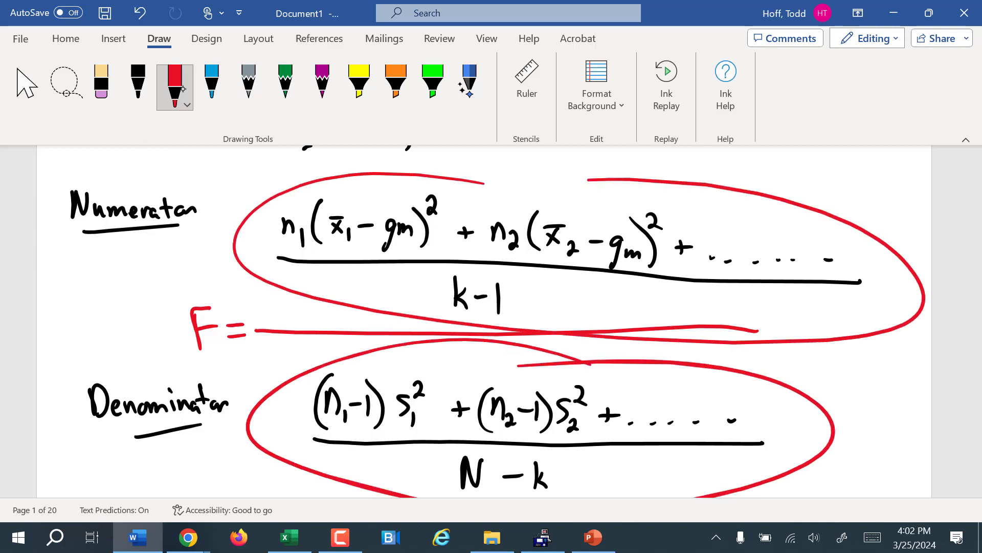
{"action": "left_click", "coordinate": [138, 84]}
{"action": "left_click", "coordinate": [101, 87]}
{"action": "left_click", "coordinate": [235, 245]}
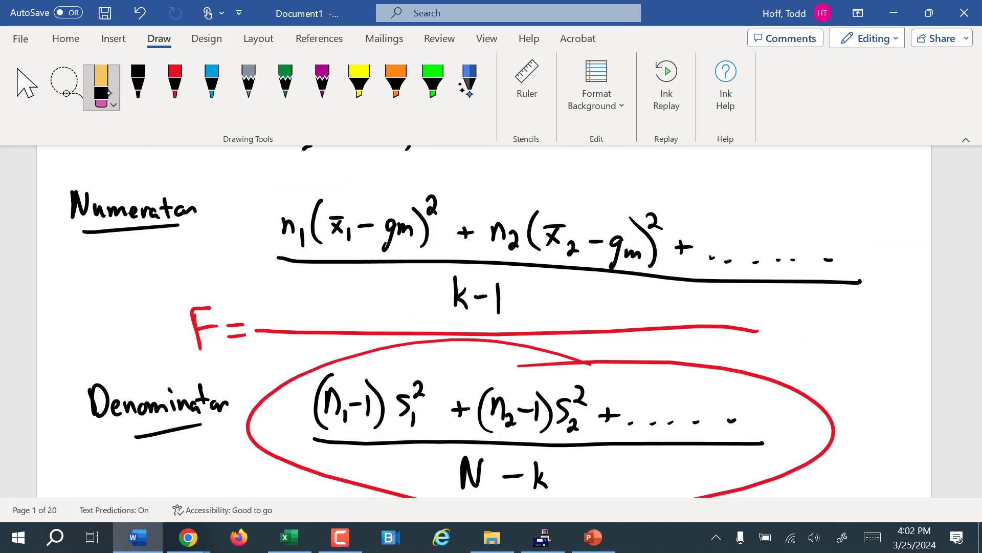
{"action": "left_click", "coordinate": [553, 363]}
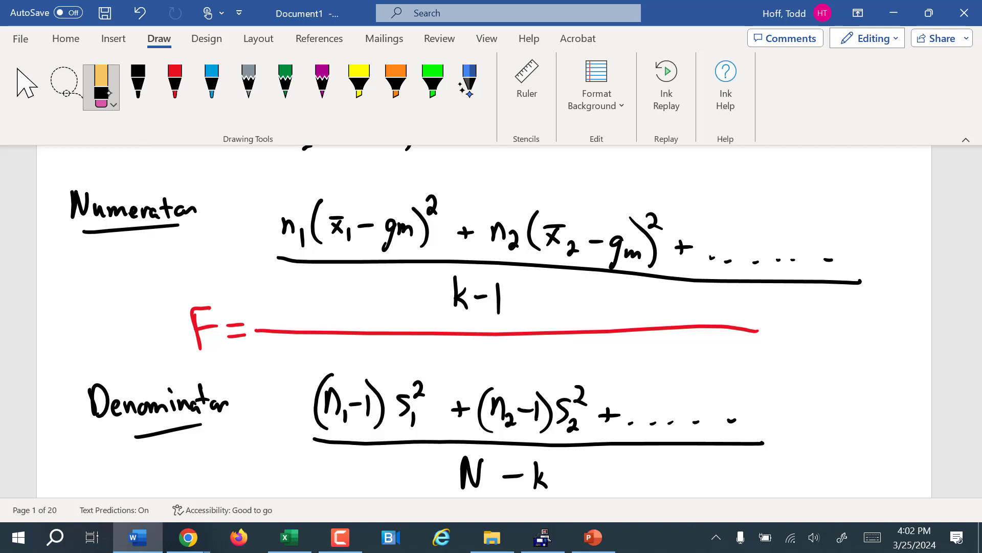
- Switch to StatCrunch in Chrome and open the One Way ANOVA setup
{"action": "mouse_move", "coordinate": [190, 537]}
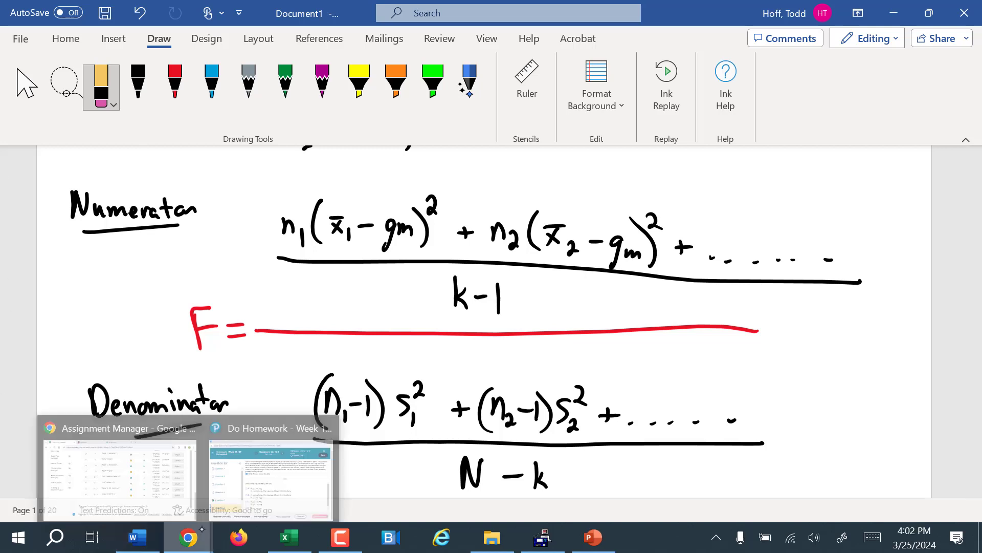
{"action": "left_click", "coordinate": [172, 448]}
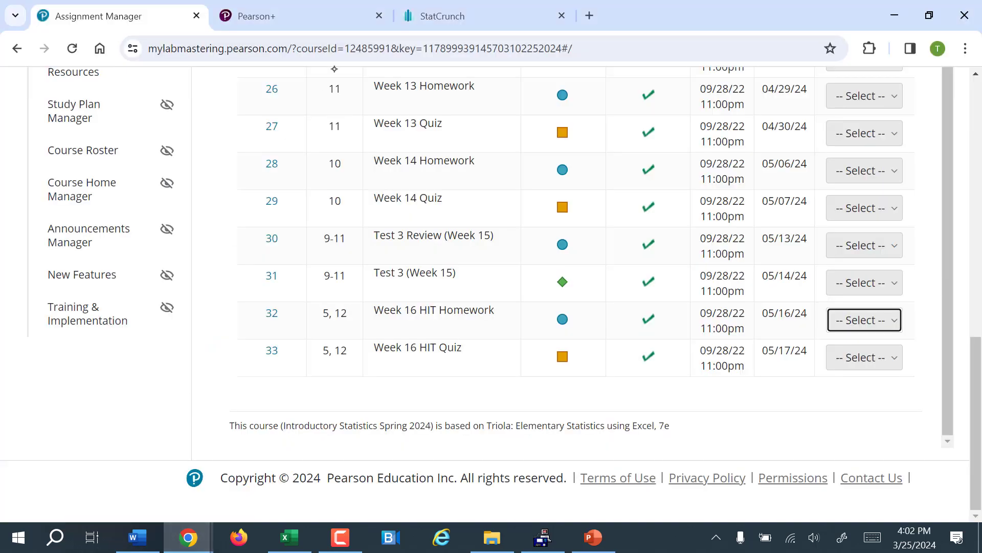
{"action": "left_click", "coordinate": [455, 17]}
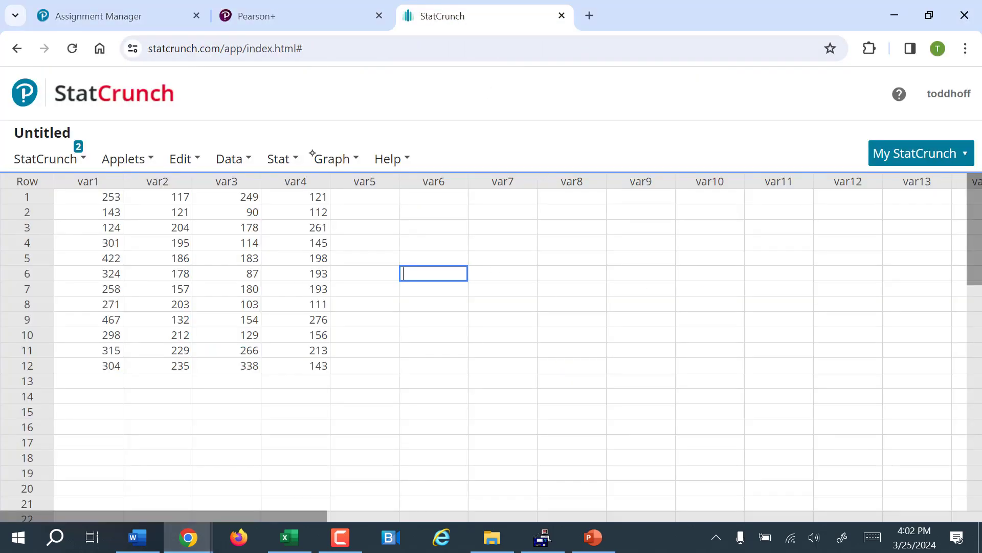
{"action": "left_click", "coordinate": [294, 159]}
{"action": "mouse_move", "coordinate": [314, 331]}
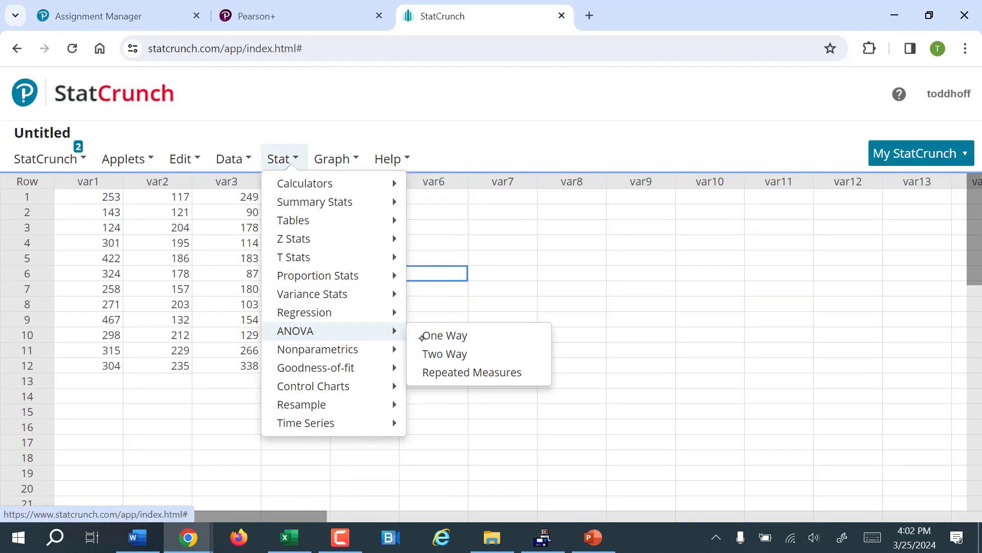
{"action": "left_click", "coordinate": [449, 334]}
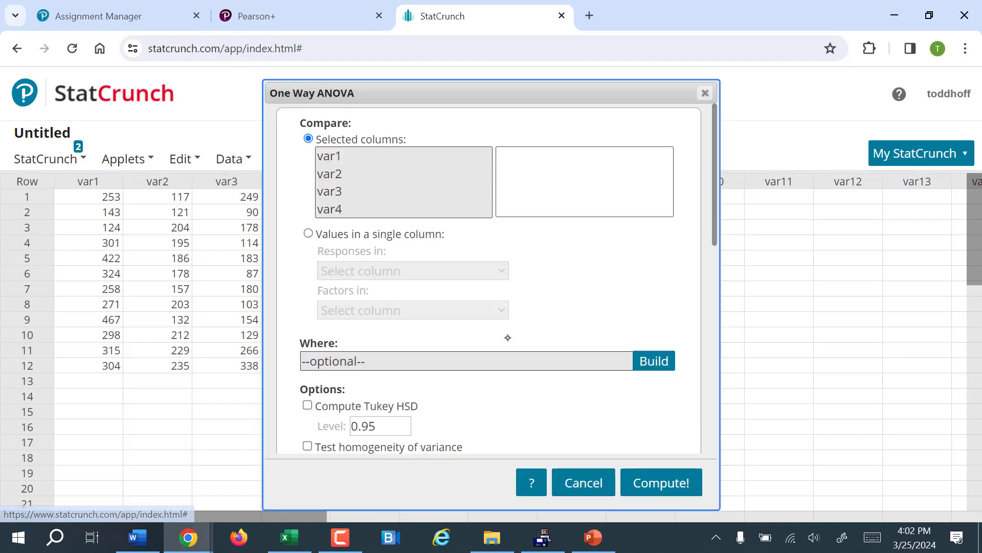
- Compute the one-way ANOVA comparing columns var1 through var4, with Tukey HSD enabled at the 0.95 level
{"action": "left_click", "coordinate": [348, 156]}
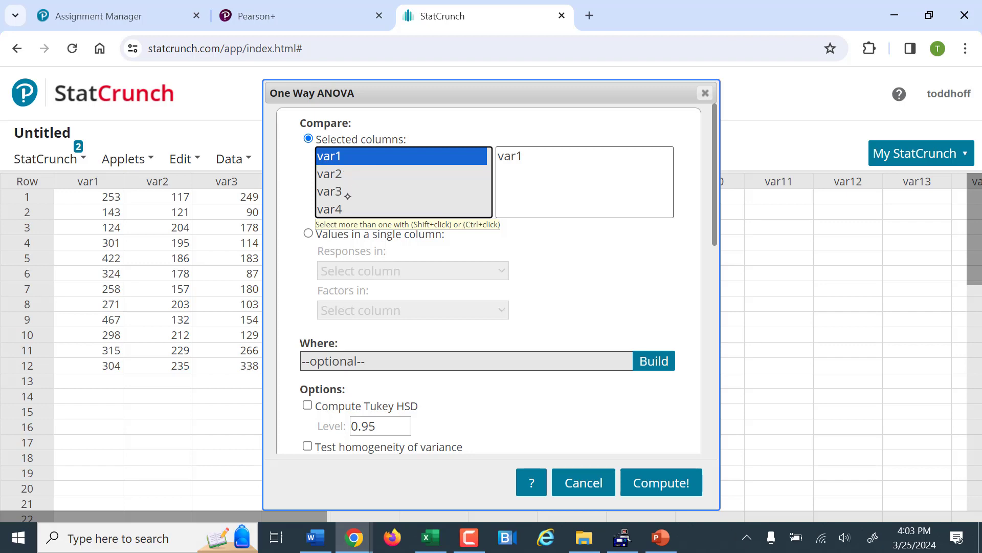
{"action": "left_click", "coordinate": [349, 211], "text": "shift"}
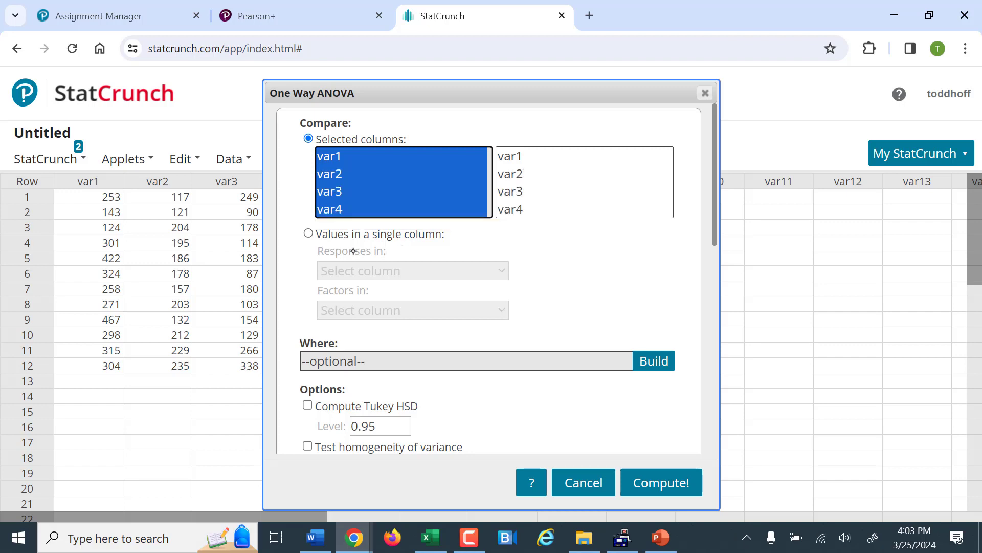
{"action": "scroll", "coordinate": [584, 271], "scroll_direction": "down", "scroll_amount": 5}
{"action": "scroll", "coordinate": [562, 263], "scroll_direction": "up", "scroll_amount": 3}
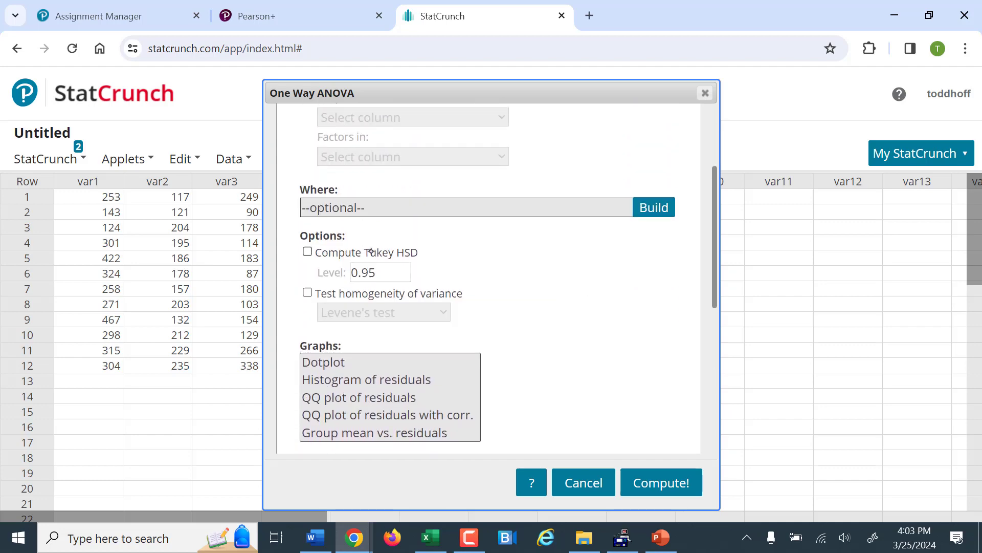
{"action": "left_click", "coordinate": [307, 251]}
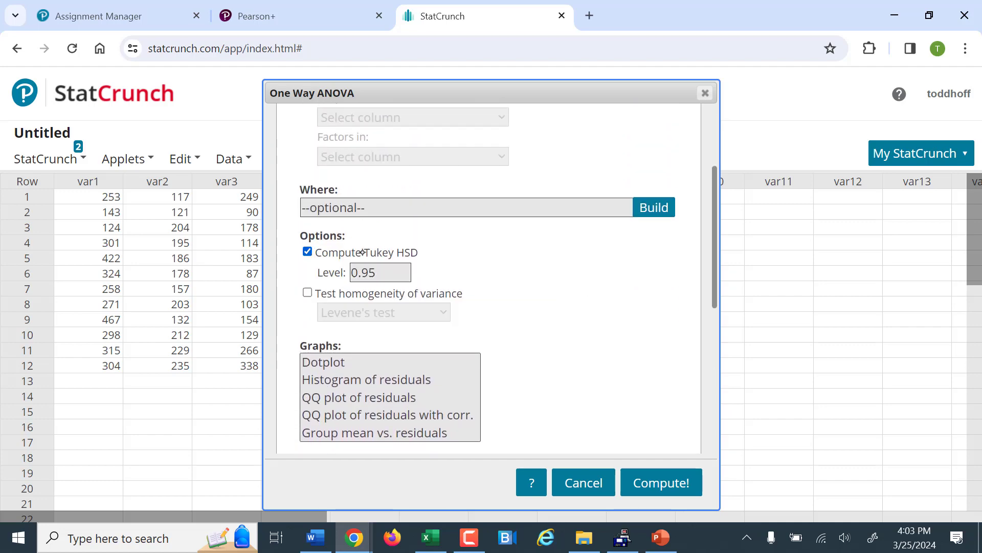
{"action": "scroll", "coordinate": [362, 252], "scroll_direction": "down", "scroll_amount": 6}
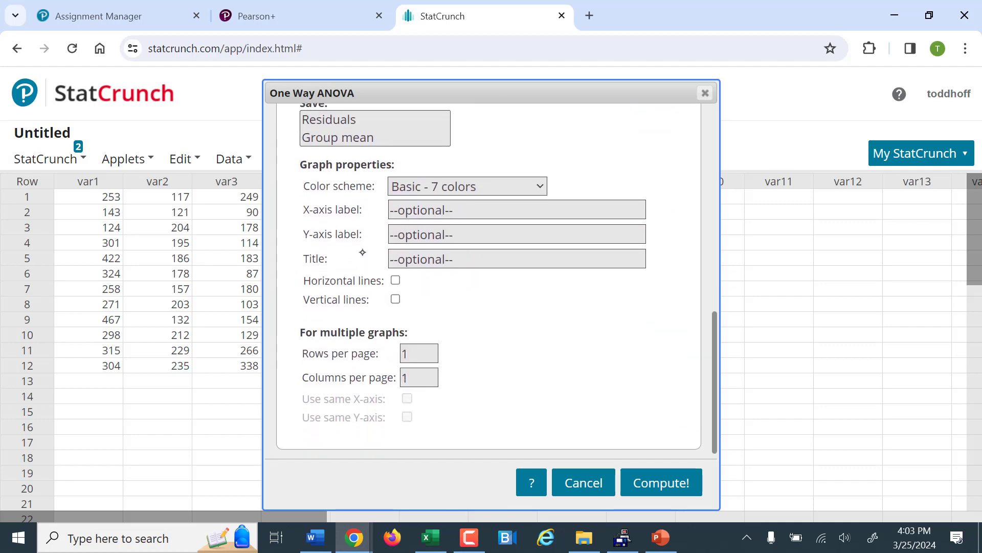
{"action": "scroll", "coordinate": [359, 313], "scroll_direction": "up", "scroll_amount": 3}
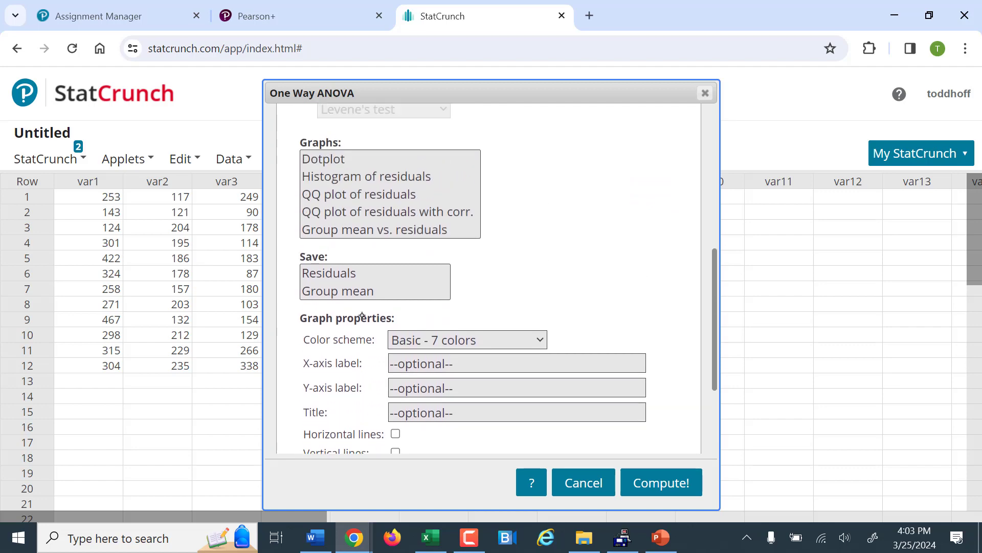
{"action": "left_click", "coordinate": [640, 474]}
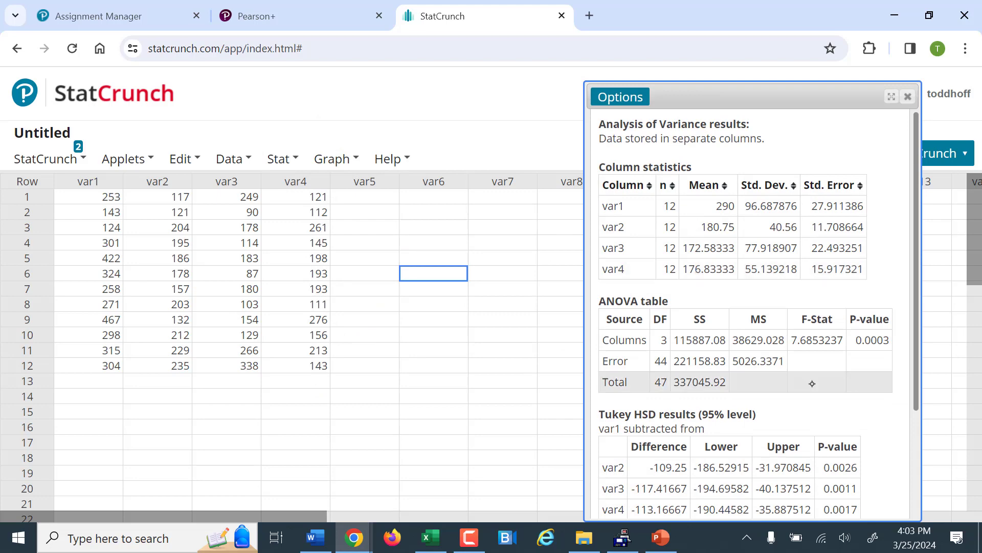
- Examine the ANOVA table and the Tukey HSD pairwise comparisons, and close the results
{"action": "scroll", "coordinate": [673, 289], "scroll_direction": "down", "scroll_amount": 3}
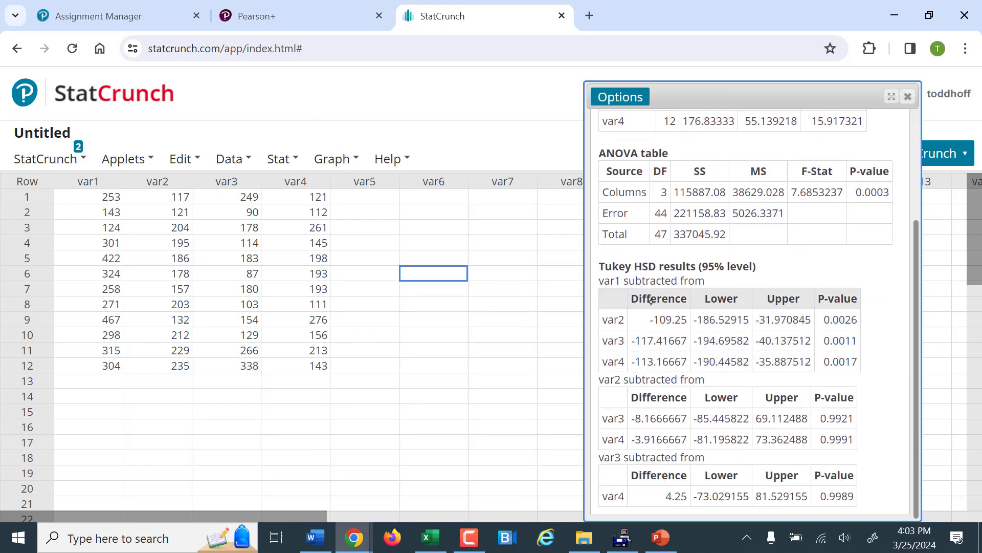
{"action": "left_click_drag", "start_coordinate": [629, 320], "coordinate": [798, 367]}
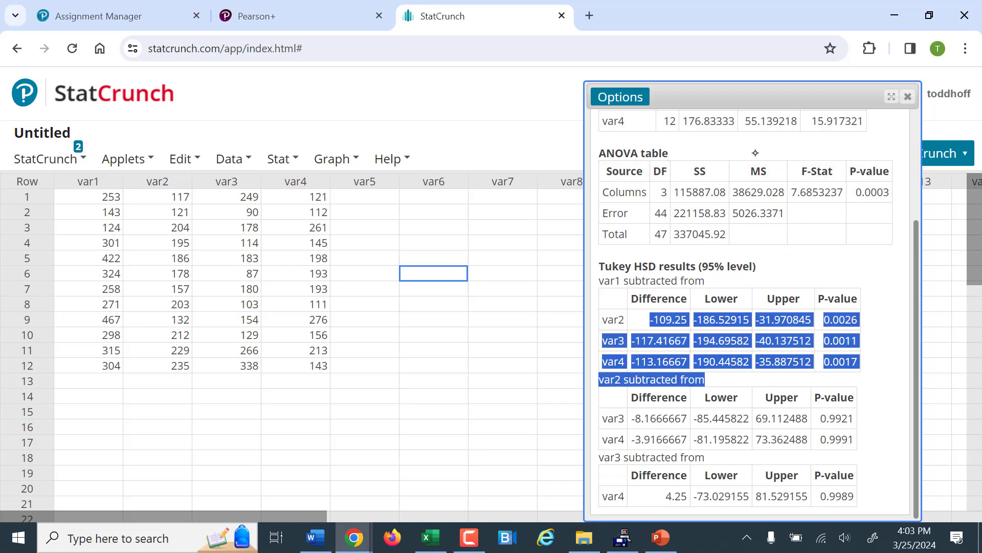
{"action": "left_click", "coordinate": [697, 158]}
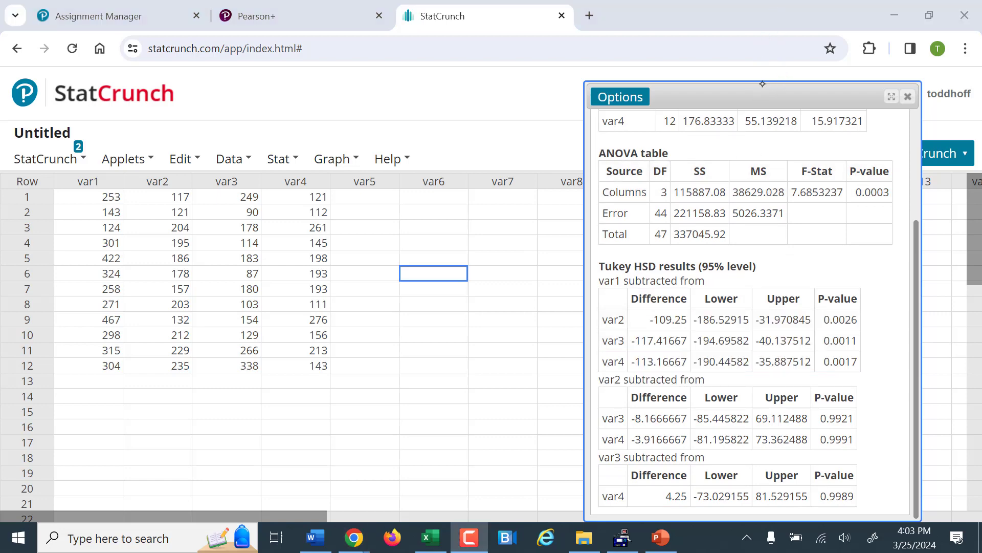
{"action": "left_click_drag", "start_coordinate": [763, 84], "coordinate": [682, 76]}
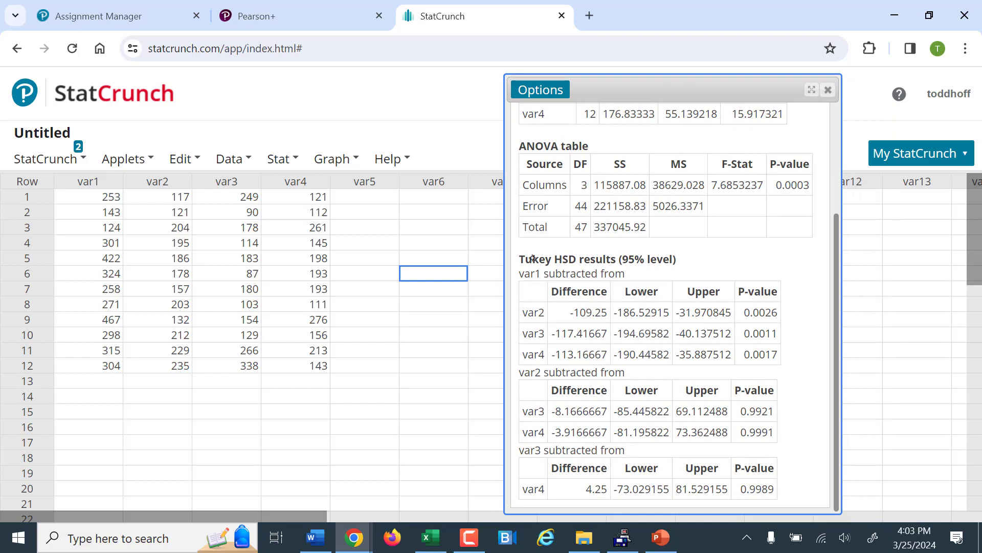
{"action": "left_click_drag", "start_coordinate": [520, 255], "coordinate": [768, 494]}
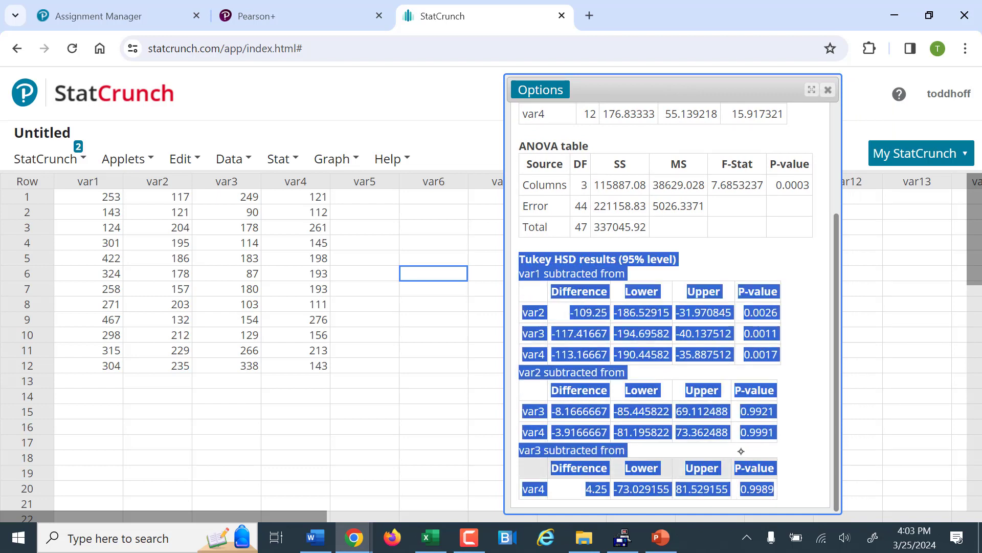
{"action": "left_click", "coordinate": [828, 90]}
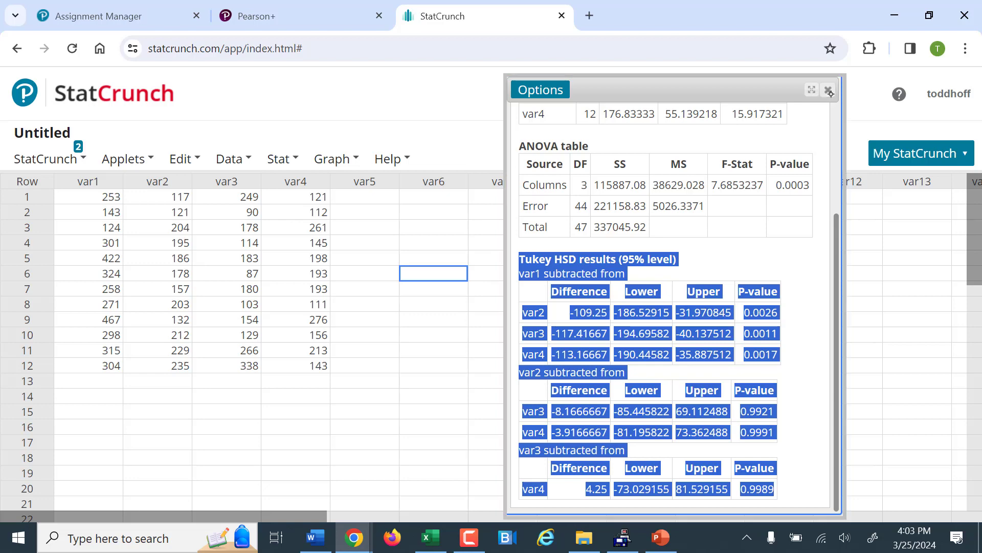
- Switch to Excel and select the mean row, row 16, on Sheet1
{"action": "left_click", "coordinate": [430, 537]}
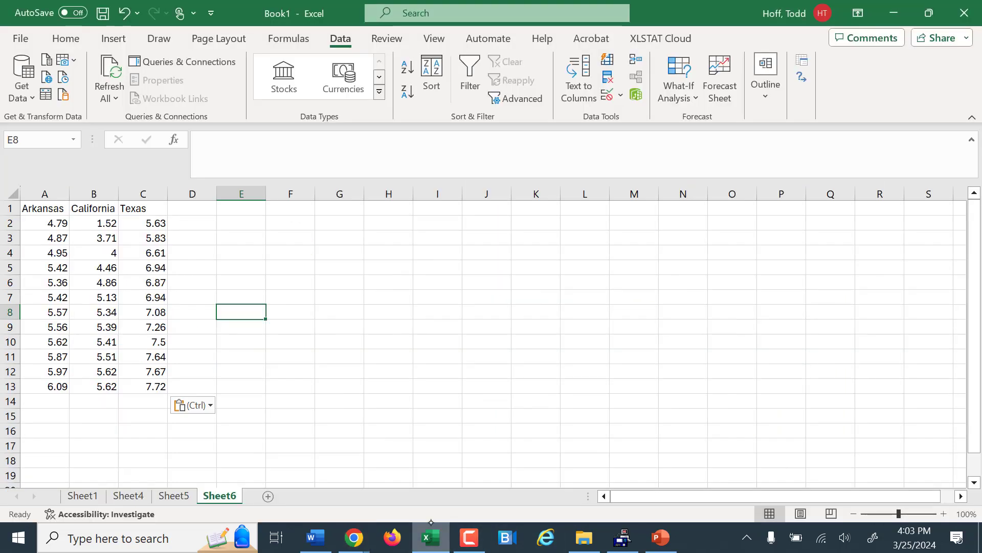
{"action": "left_click", "coordinate": [82, 496]}
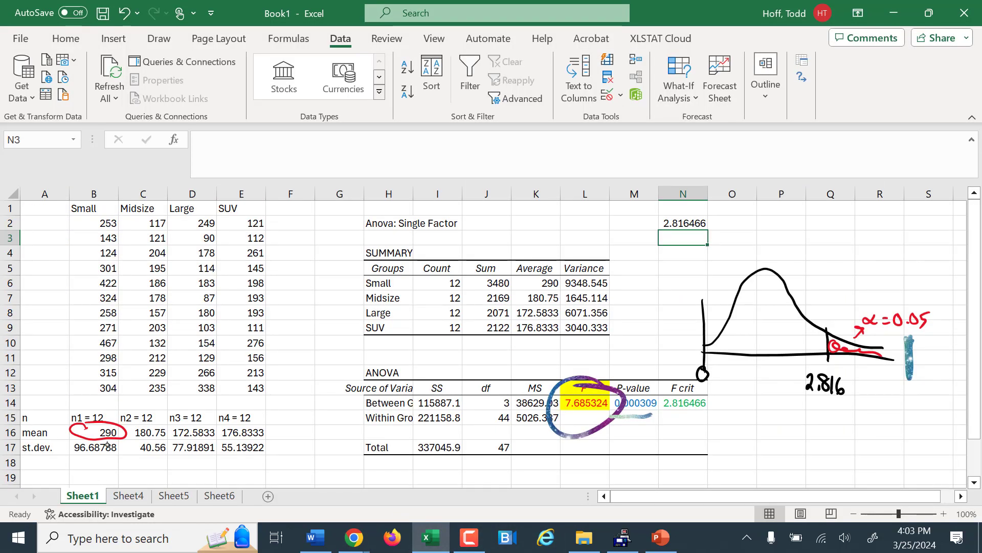
{"action": "left_click", "coordinate": [10, 432]}
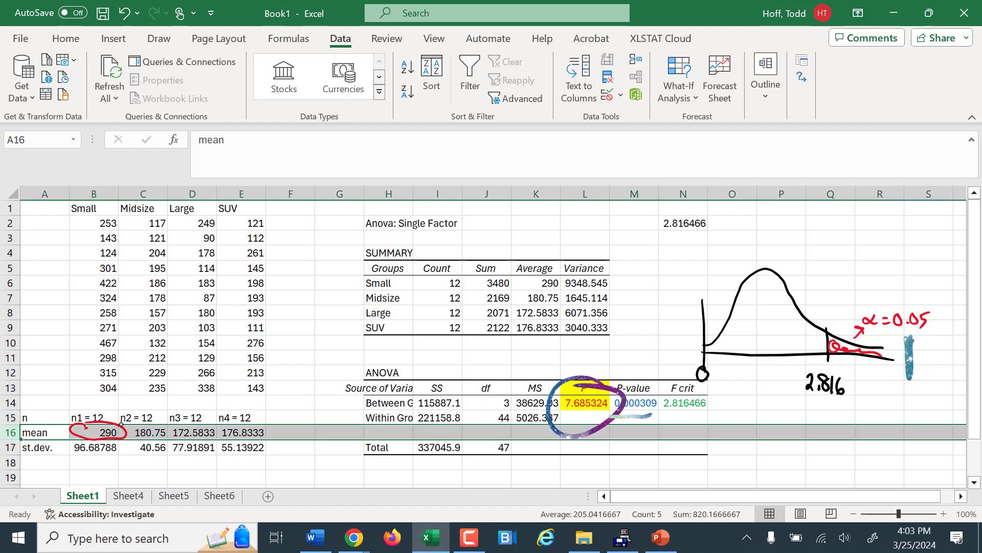
- Convert the hand-drawn red circle around the Small group's mean into an oval shape and deselect it
{"action": "left_click", "coordinate": [120, 433]}
{"action": "left_click", "coordinate": [147, 428]}
{"action": "left_click", "coordinate": [241, 433]}
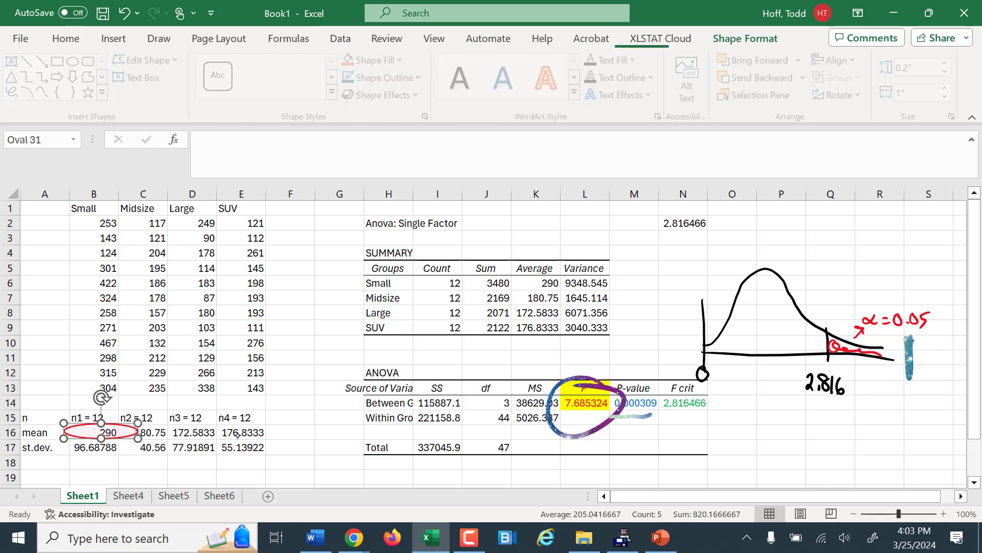
{"action": "left_click", "coordinate": [298, 401]}
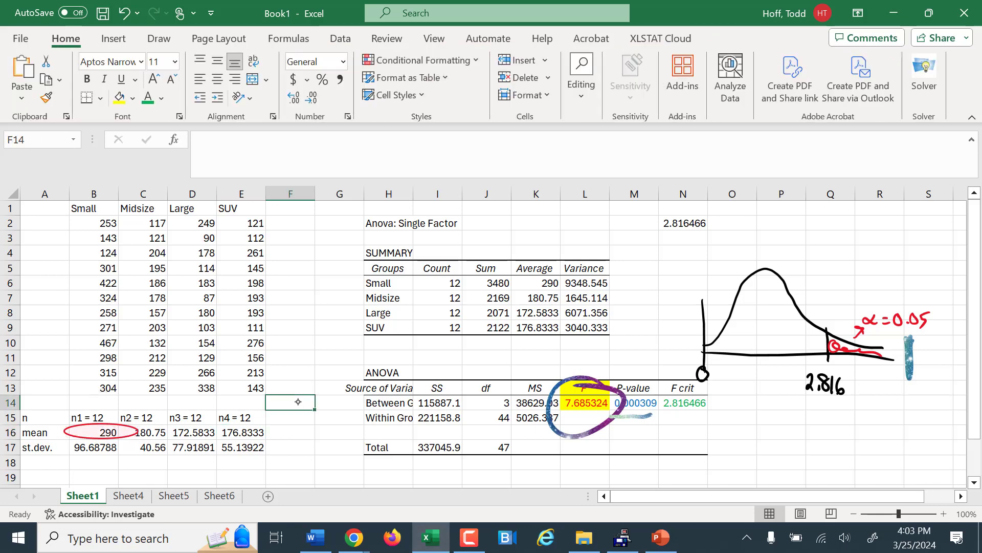
- Go to the mean label in A16, and select the ANOVA output block H12:N18
{"action": "left_click", "coordinate": [31, 434]}
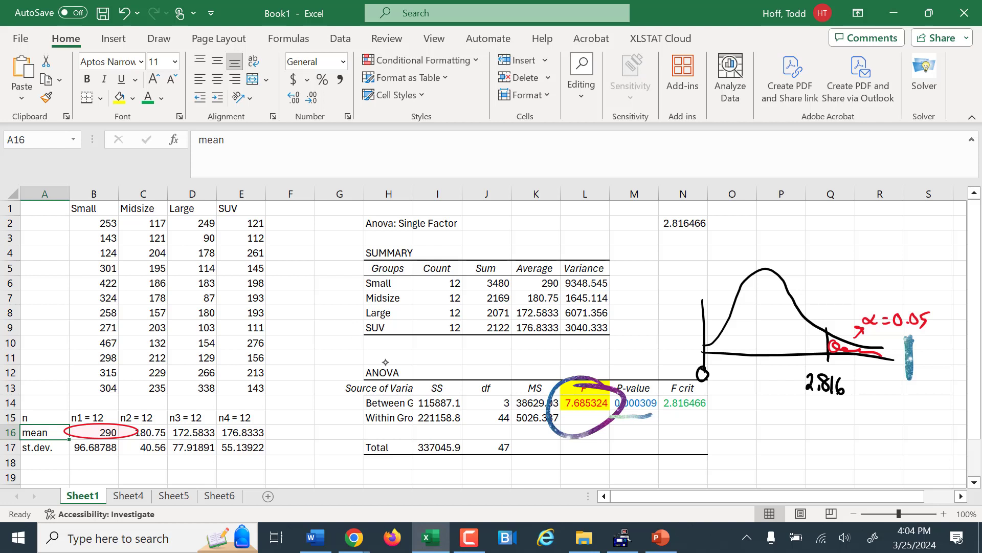
{"action": "left_click_drag", "start_coordinate": [386, 372], "coordinate": [705, 467]}
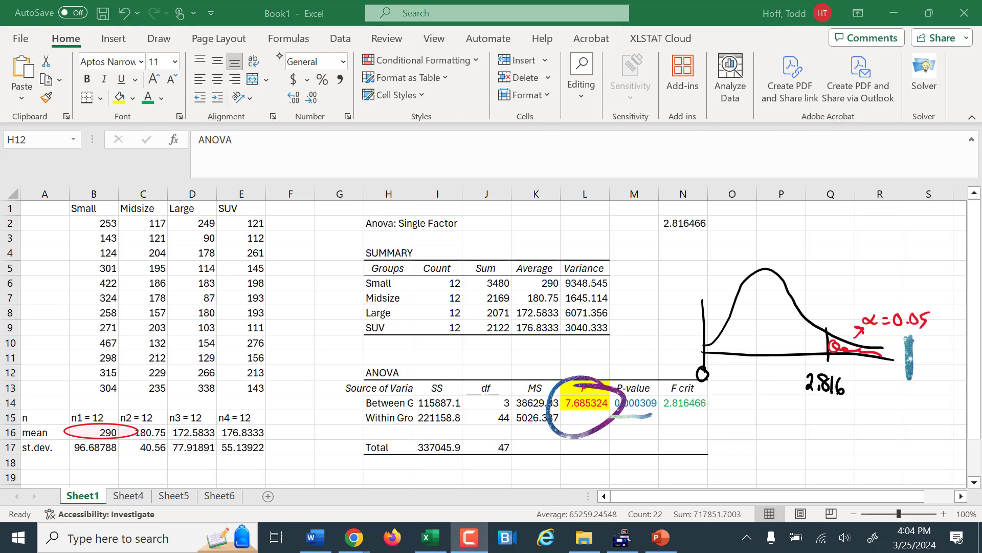
- Examine Excel's data tools and the list of available add-ins for statistical analysis options, and close the list without adding any
{"action": "left_click", "coordinate": [340, 36]}
{"action": "left_click", "coordinate": [339, 39]}
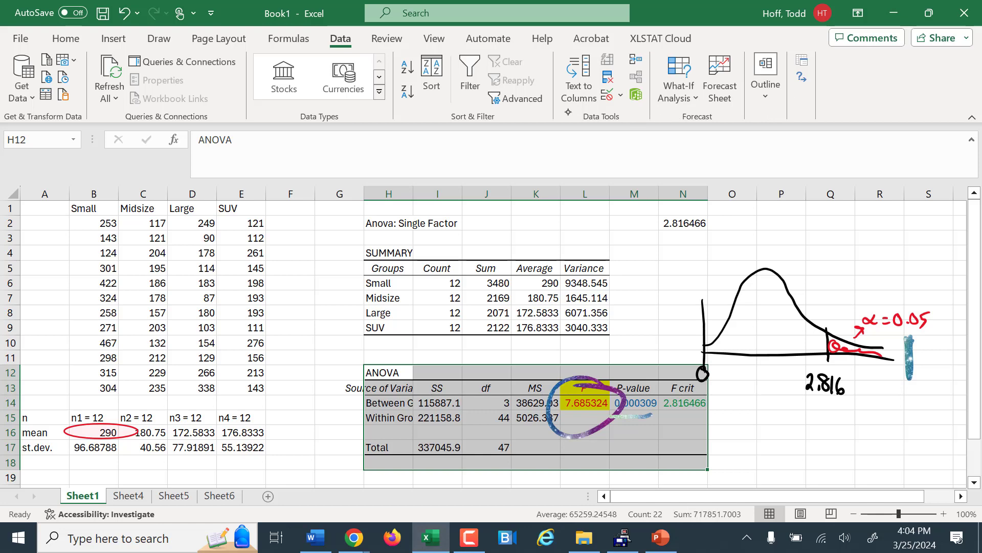
{"action": "left_click", "coordinate": [62, 30]}
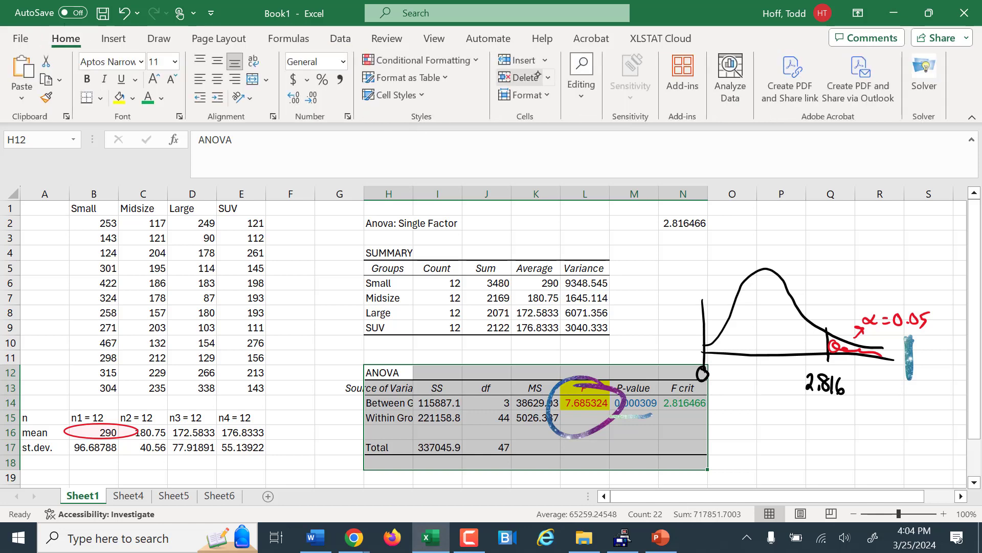
{"action": "left_click", "coordinate": [683, 69]}
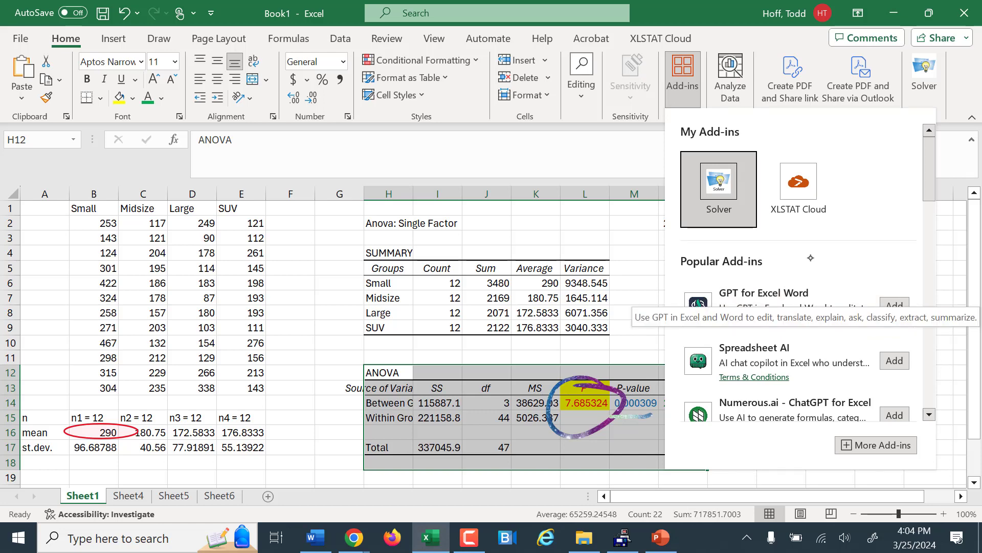
{"action": "scroll", "coordinate": [806, 252], "scroll_direction": "down", "scroll_amount": 1}
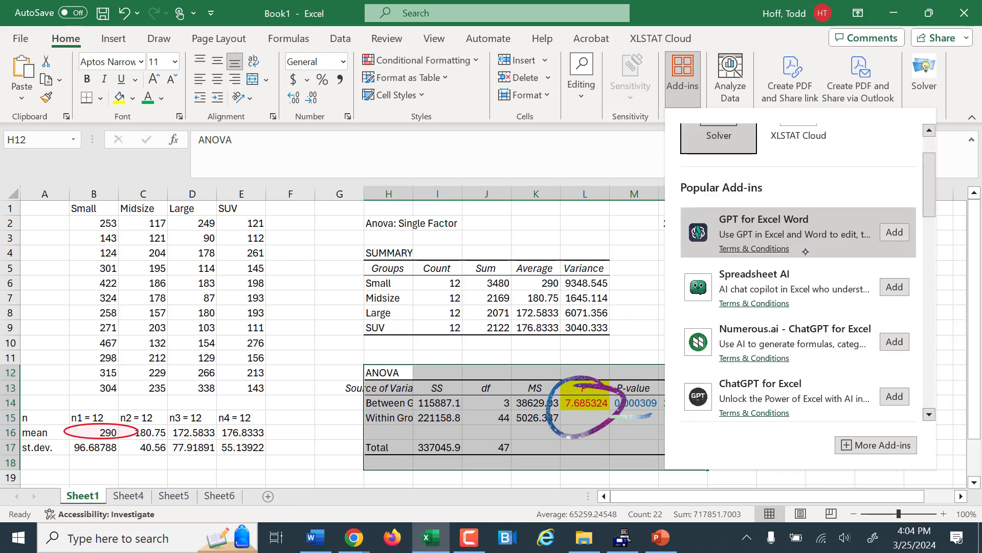
{"action": "scroll", "coordinate": [806, 251], "scroll_direction": "up", "scroll_amount": 1}
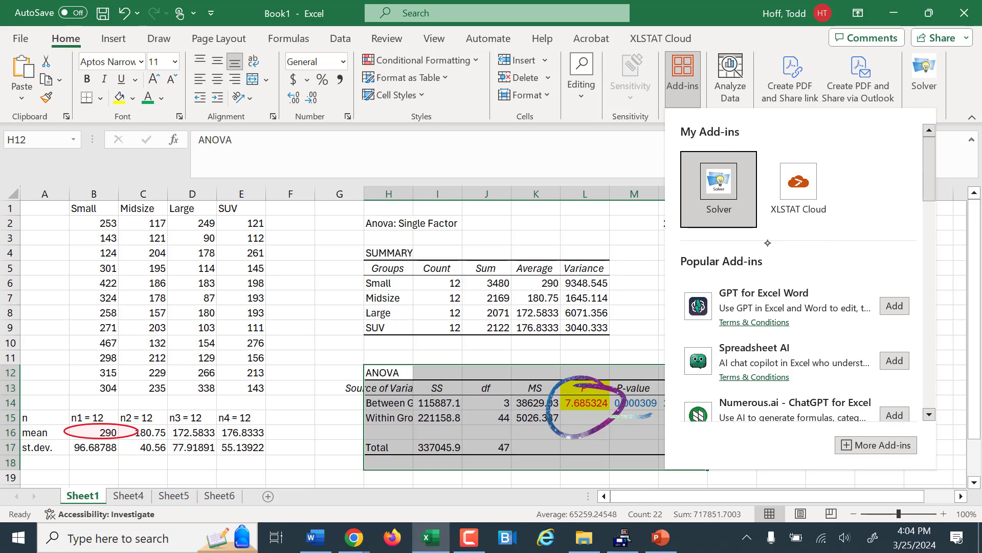
{"action": "scroll", "coordinate": [768, 287], "scroll_direction": "down", "scroll_amount": 1}
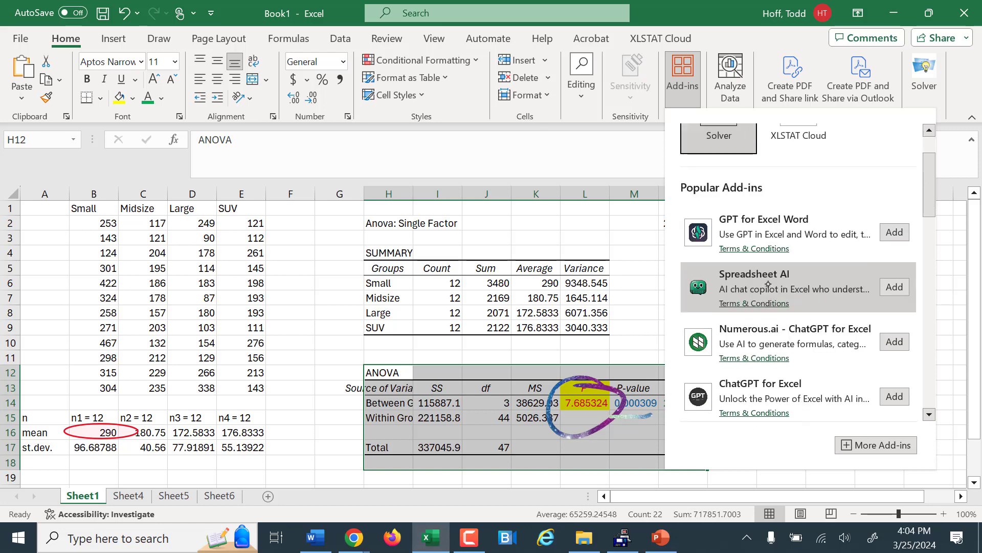
{"action": "scroll", "coordinate": [769, 285], "scroll_direction": "up", "scroll_amount": 1}
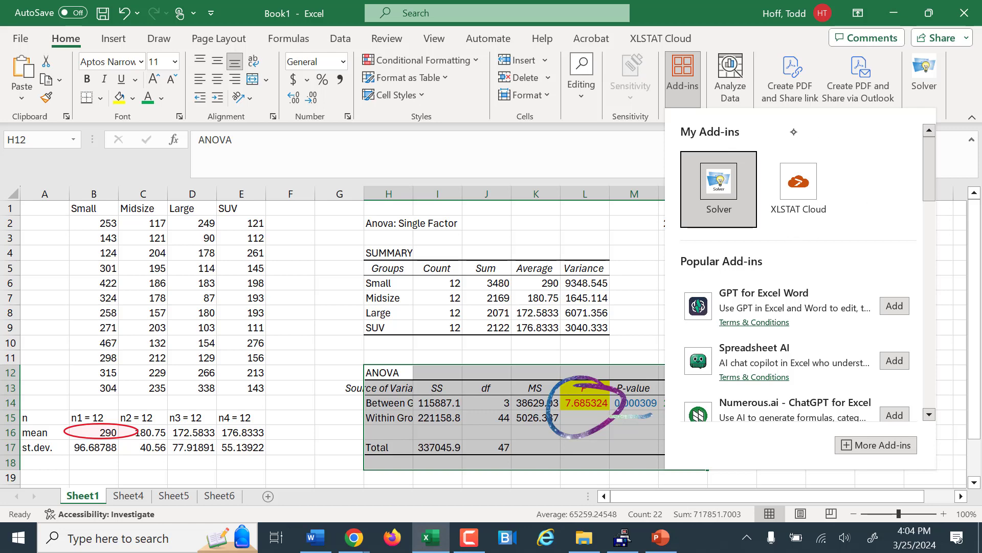
{"action": "left_click", "coordinate": [771, 118]}
{"action": "left_click", "coordinate": [333, 33]}
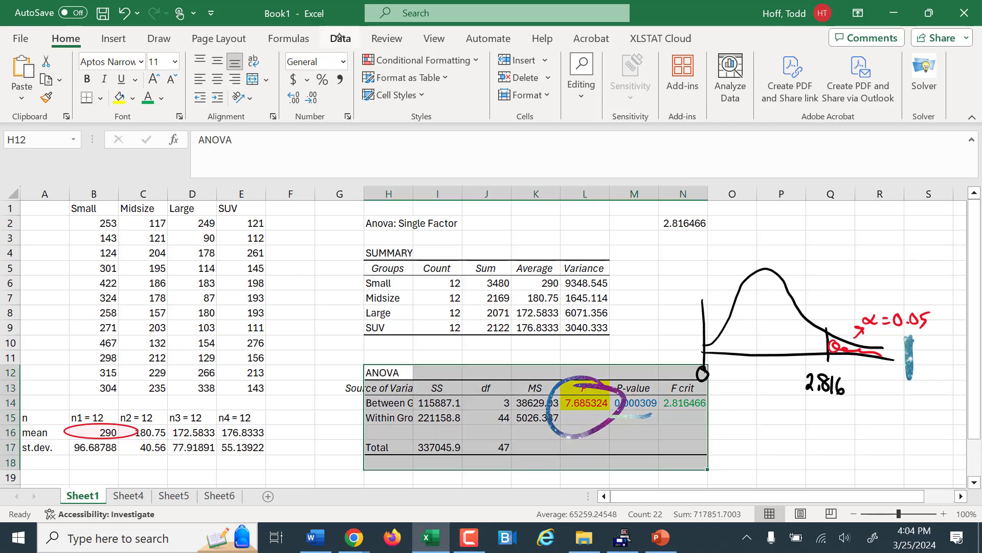
{"action": "left_click", "coordinate": [339, 38]}
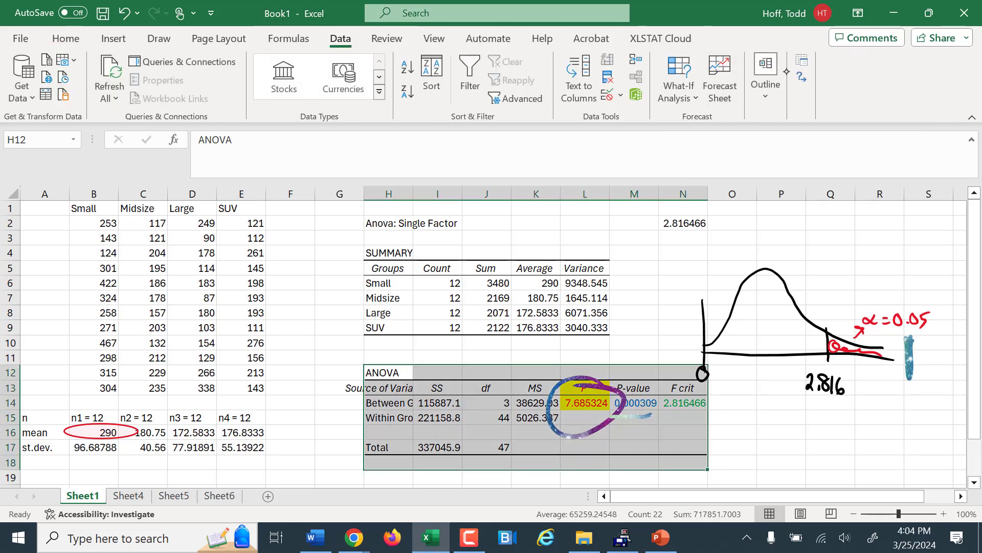